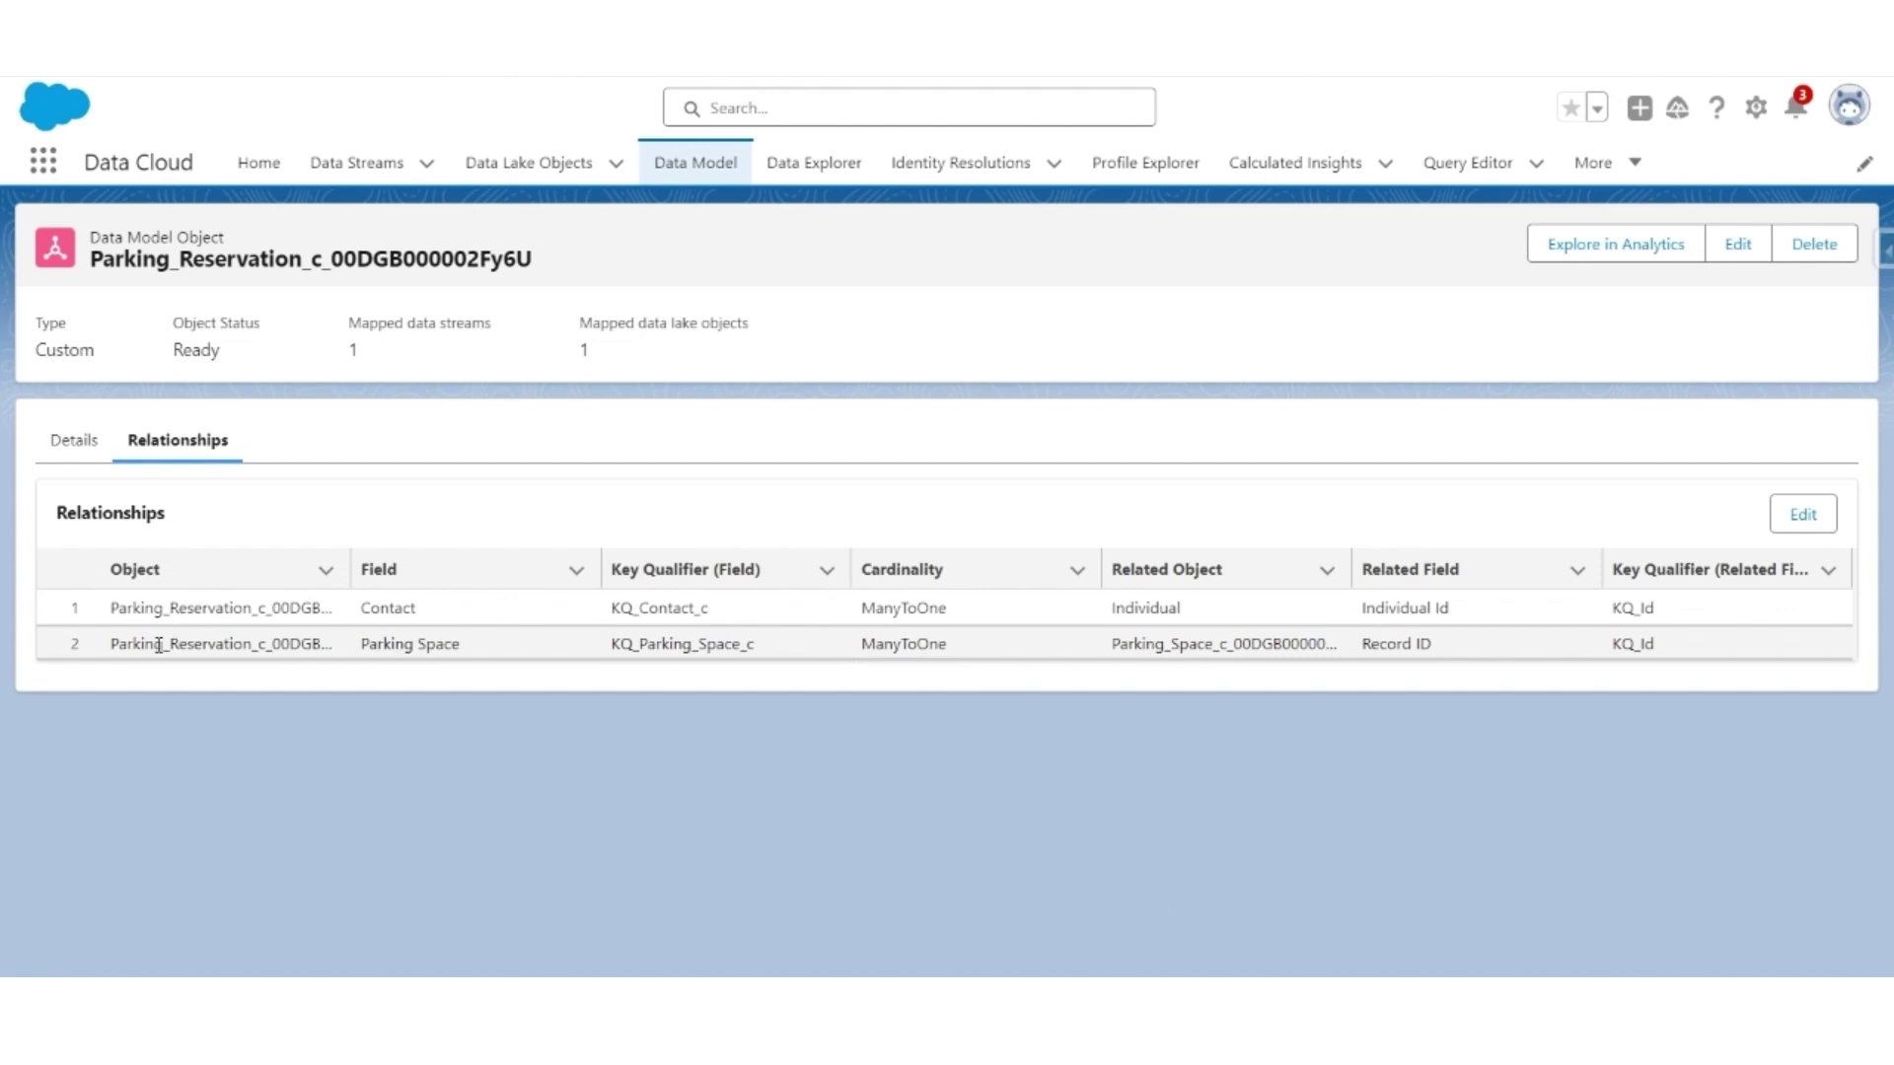
- Highlight the Parking Space relationship, related Record ID and parking space object fields
{"action": "left_click_drag", "start_coordinate": [363, 643], "coordinate": [469, 647]}
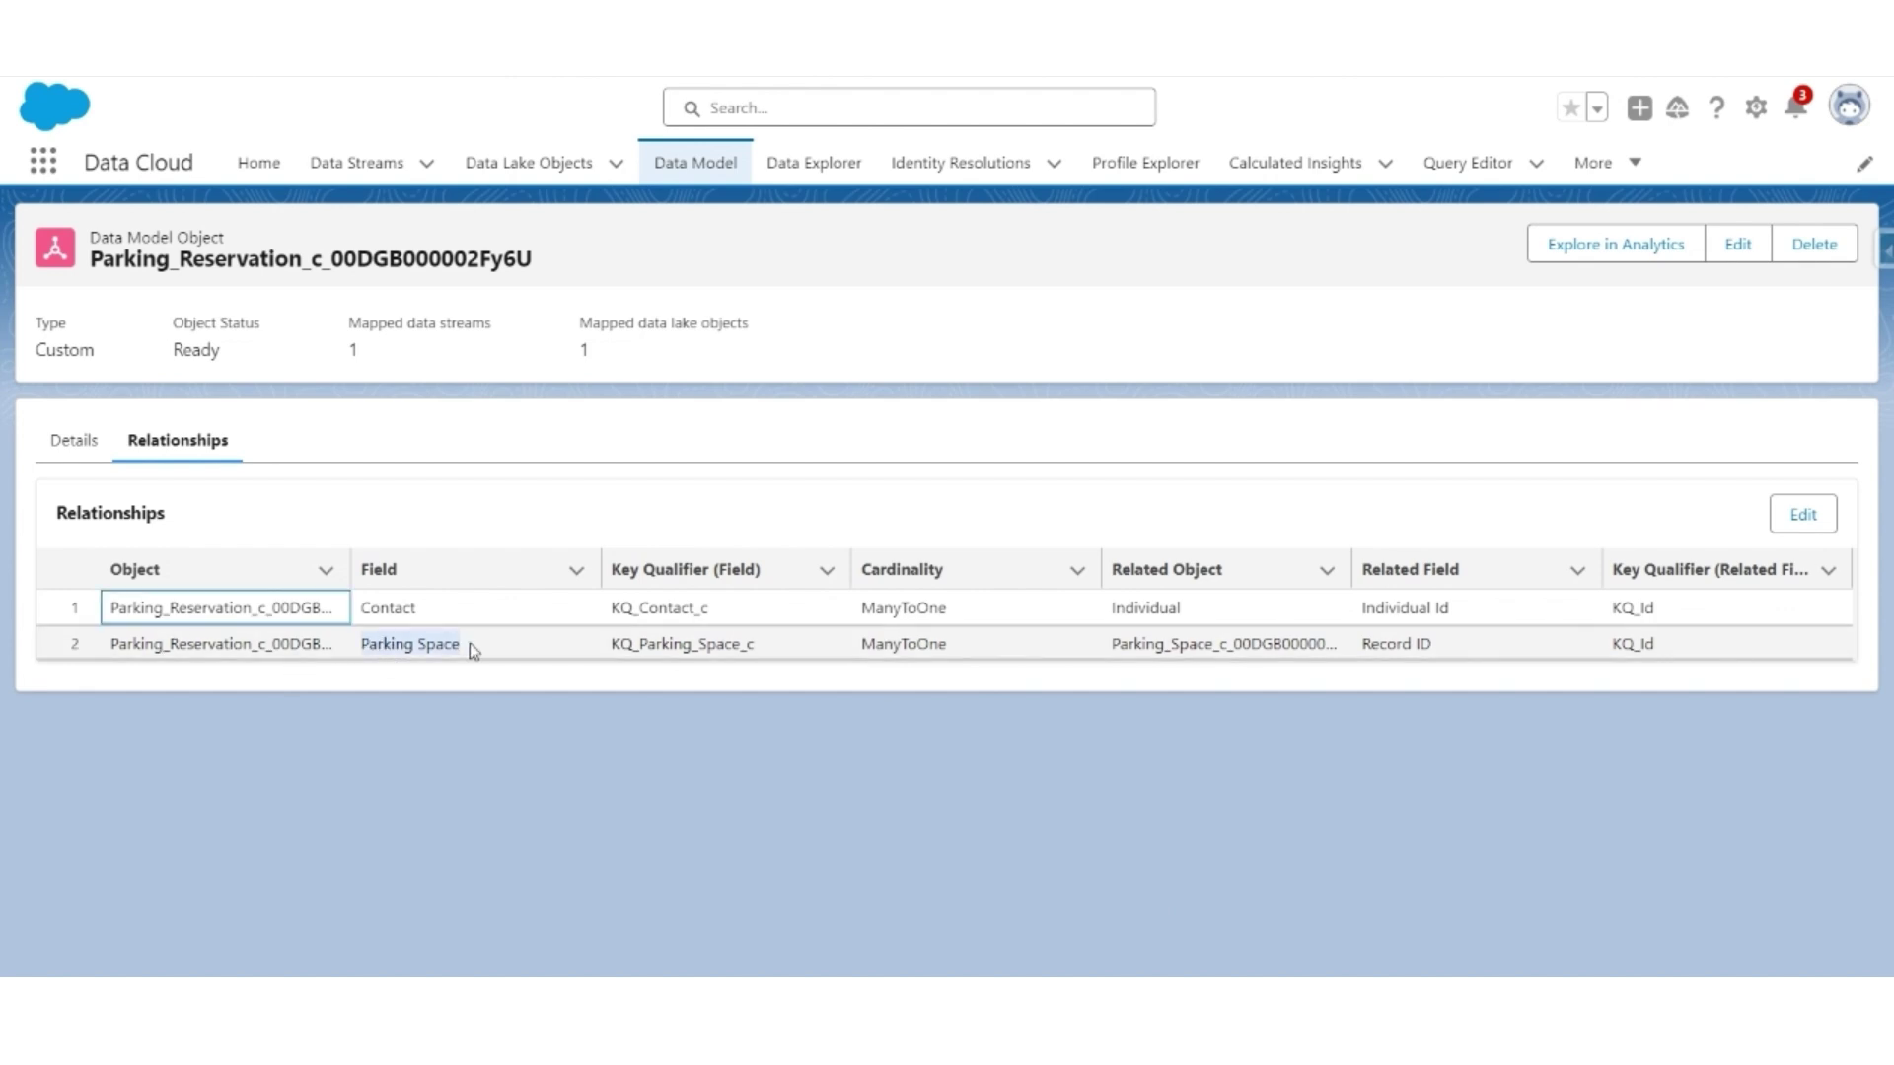
{"action": "left_click_drag", "start_coordinate": [1362, 644], "coordinate": [1471, 647]}
{"action": "left_click_drag", "start_coordinate": [1113, 643], "coordinate": [1228, 647]}
{"action": "left_click", "coordinate": [757, 755]}
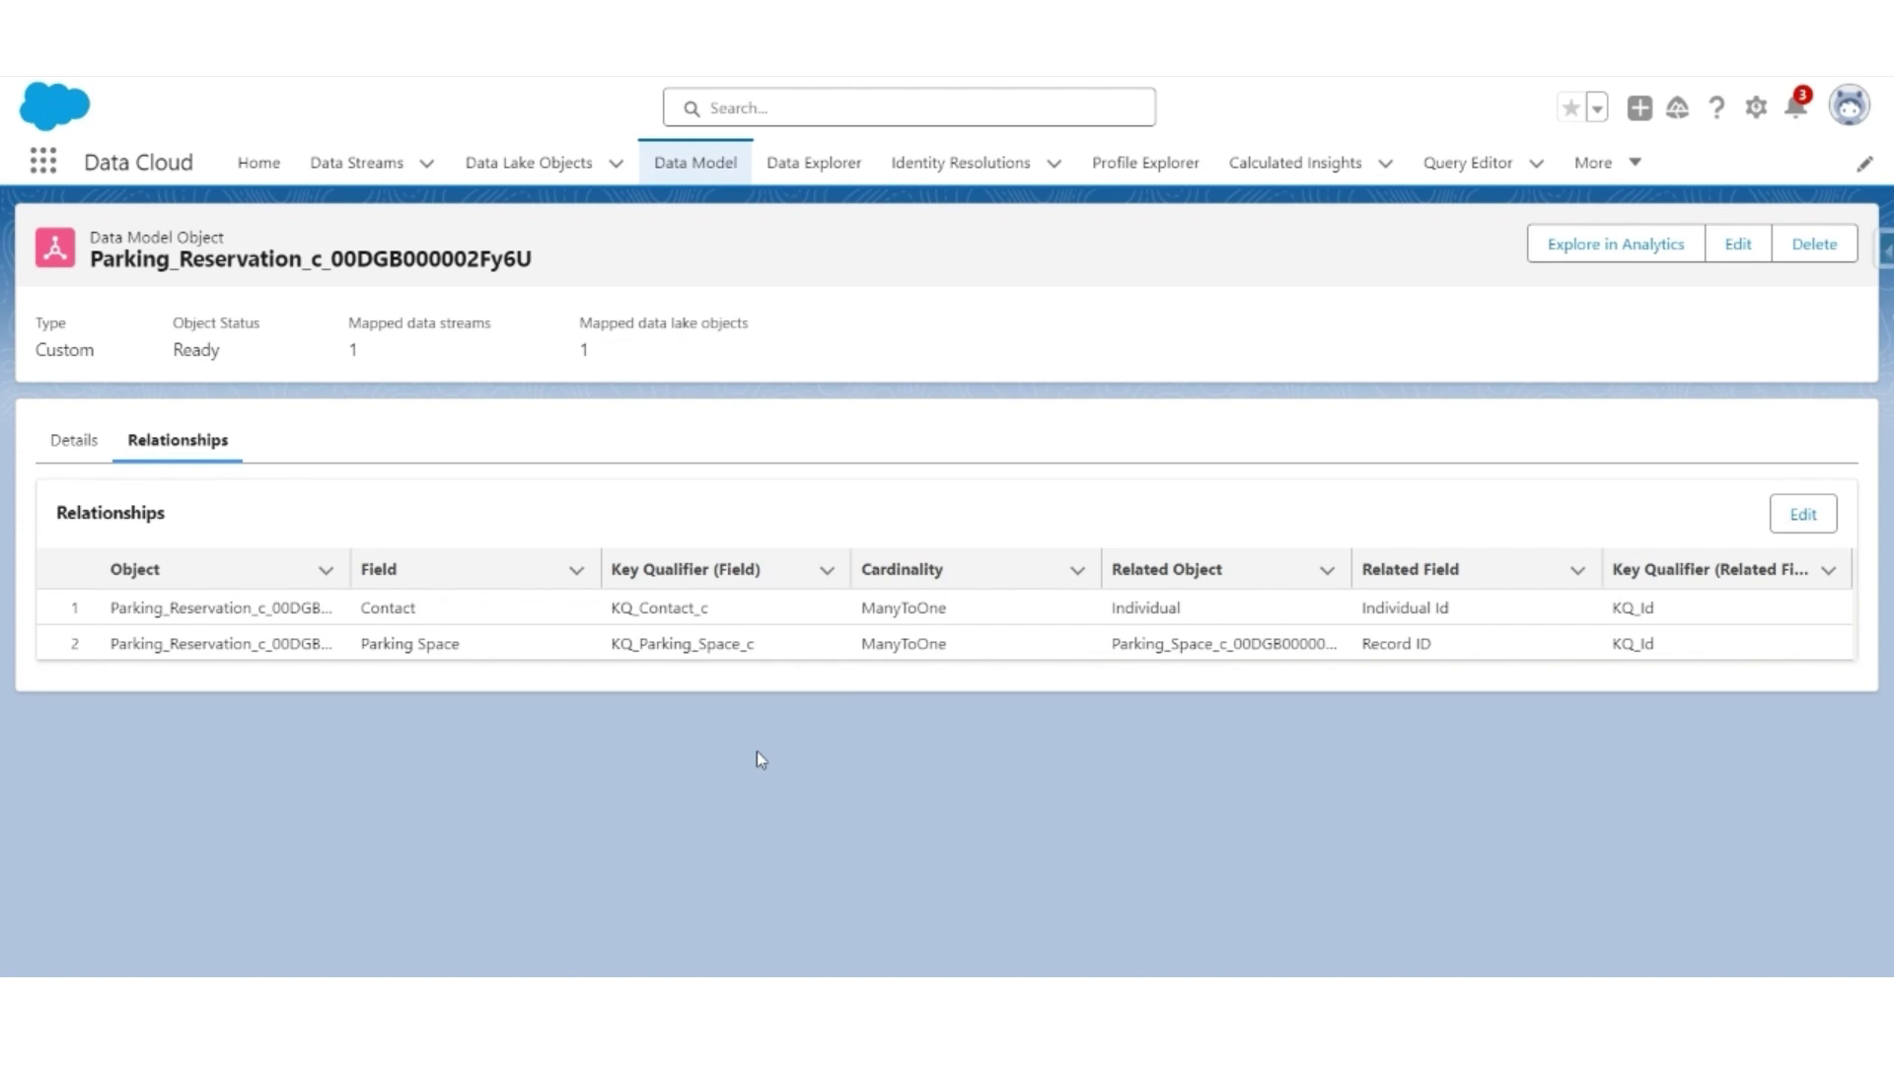
- Start a new segment from the Segments list and check the available data spaces
{"action": "left_click", "coordinate": [1596, 162]}
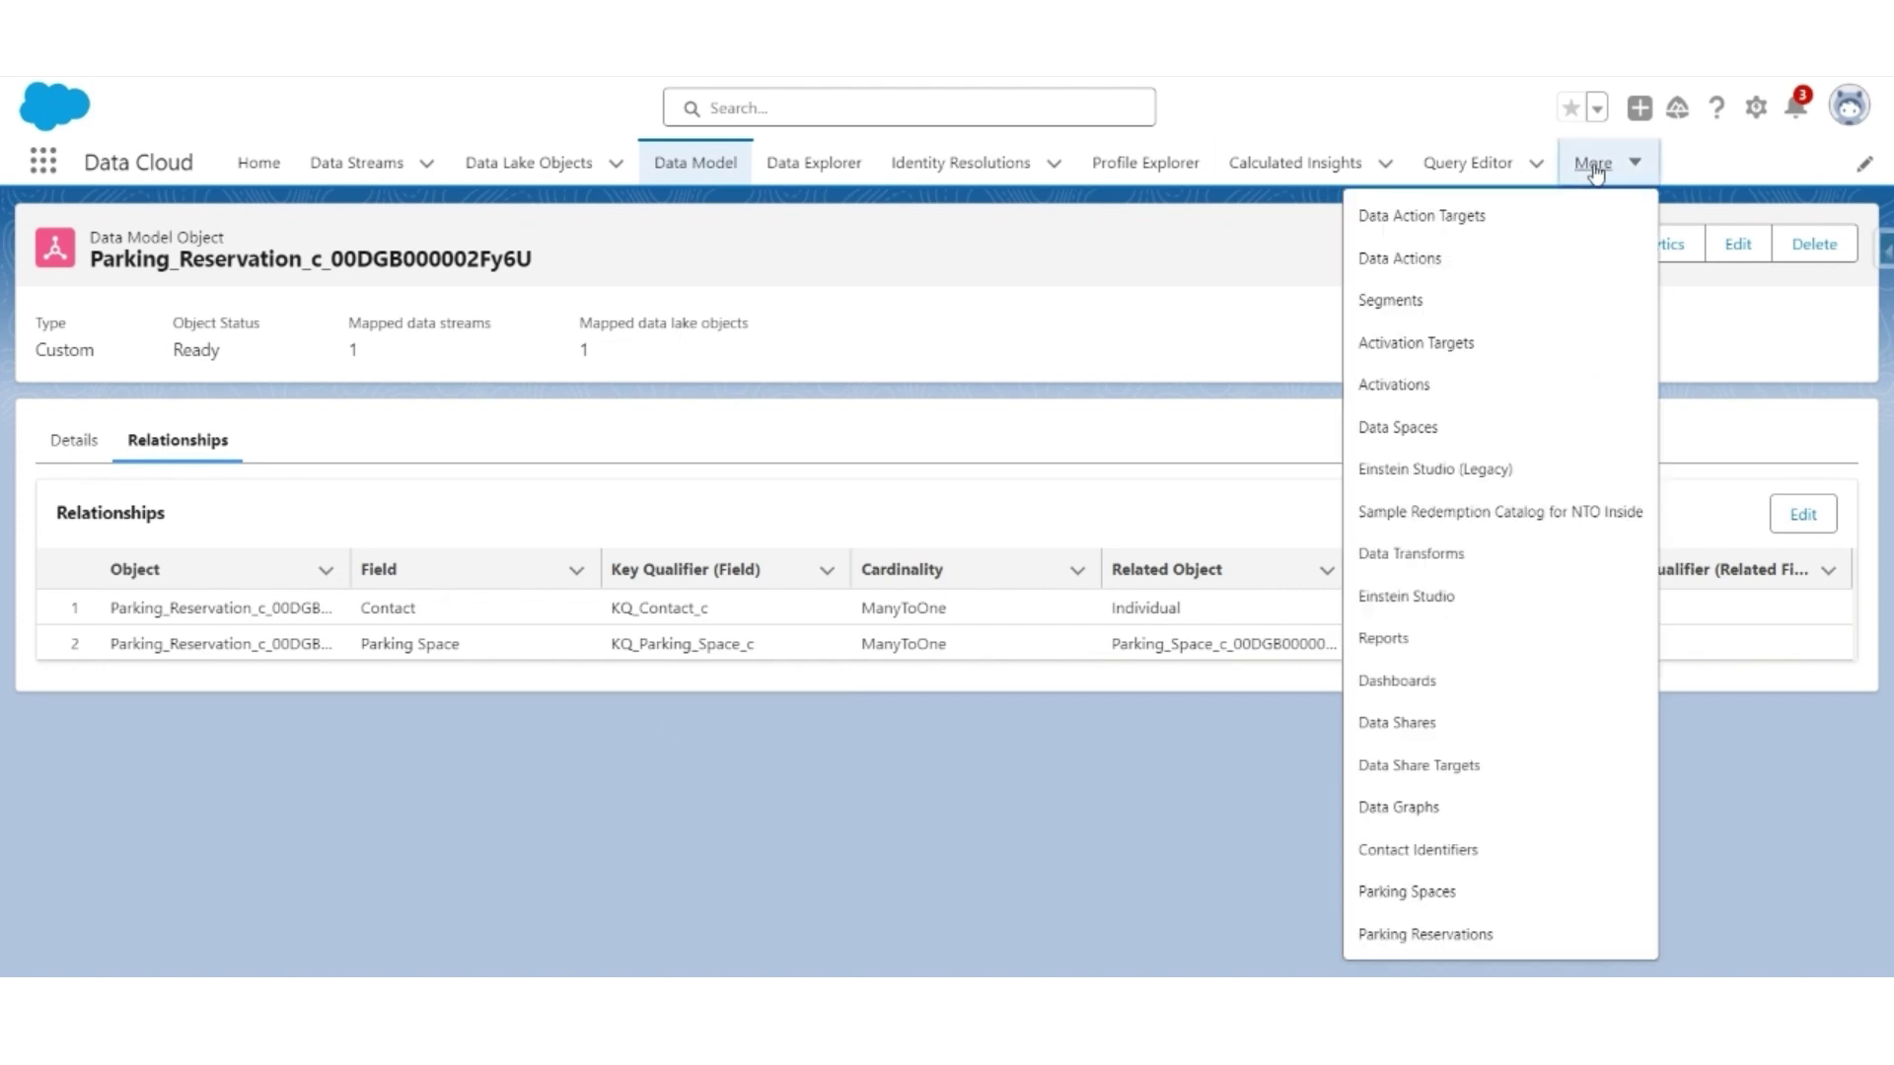
{"action": "left_click", "coordinate": [1405, 302]}
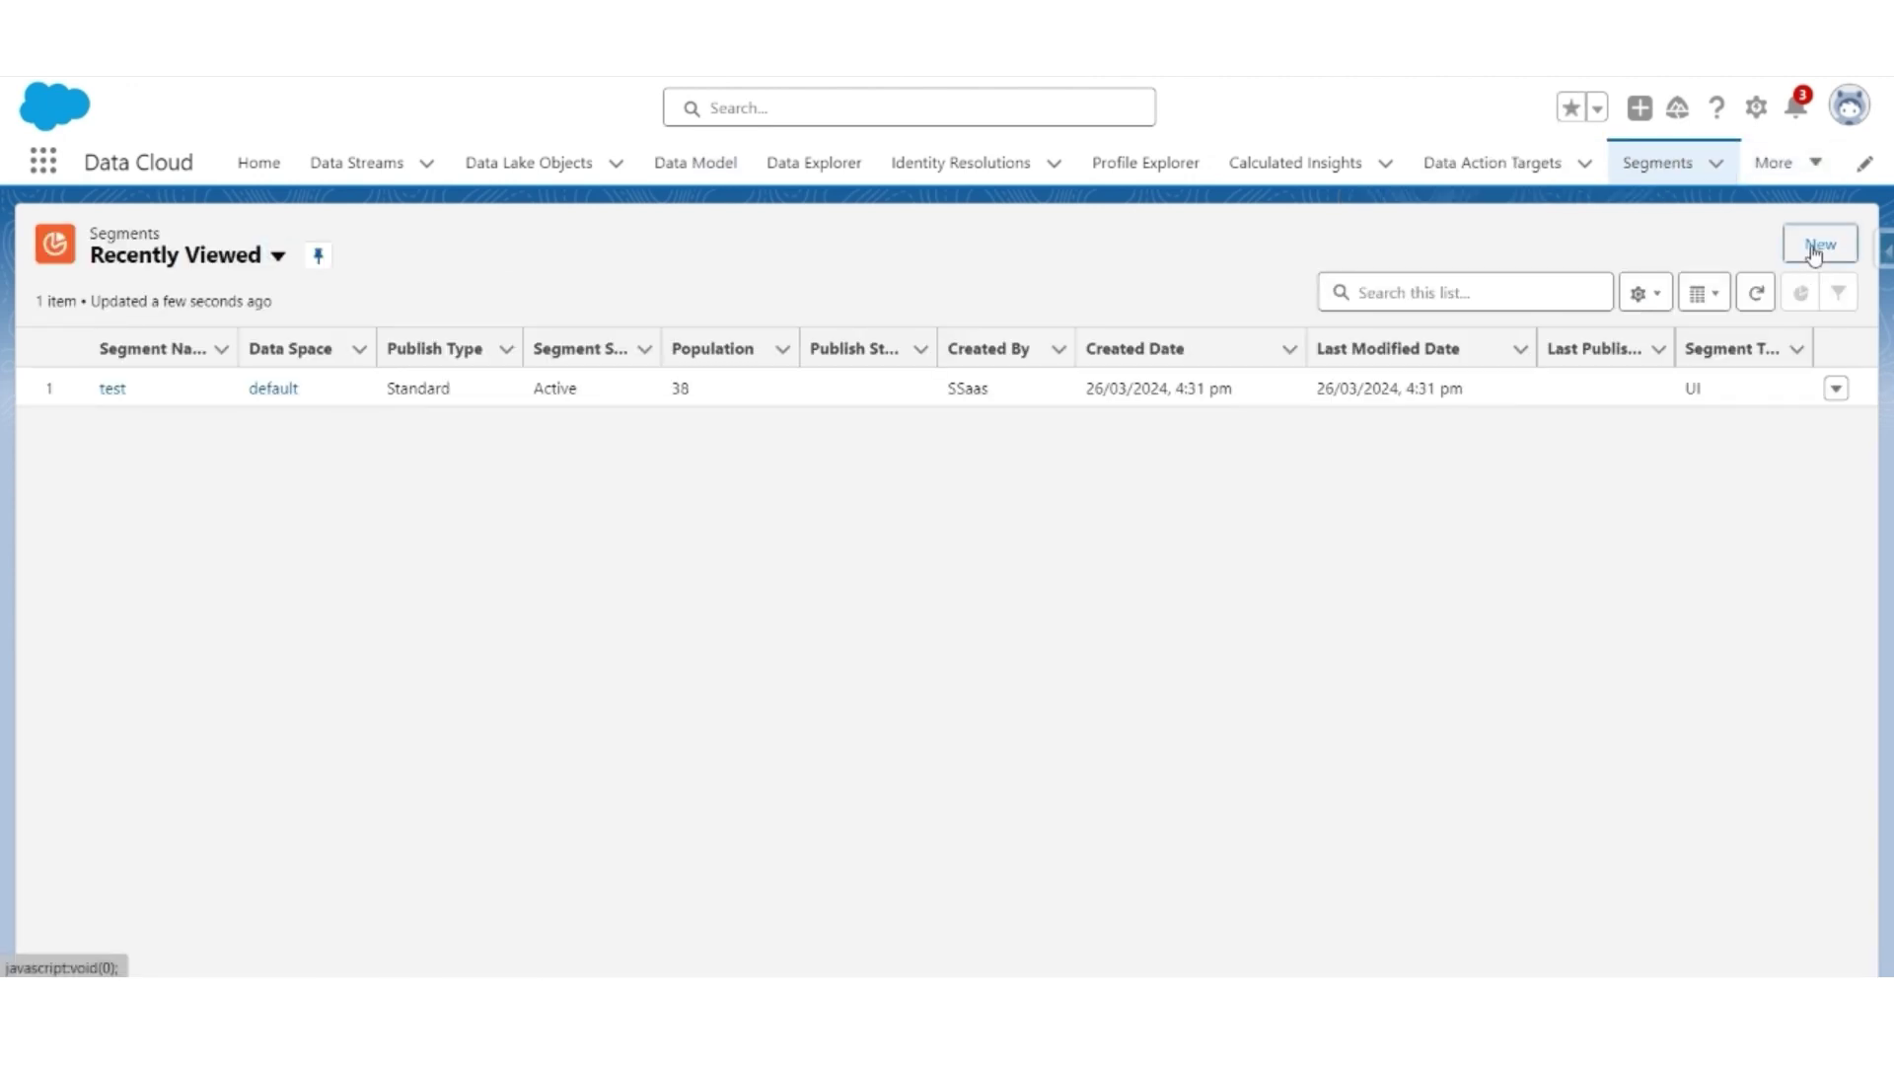
{"action": "left_click", "coordinate": [1813, 249]}
{"action": "left_click", "coordinate": [859, 559]}
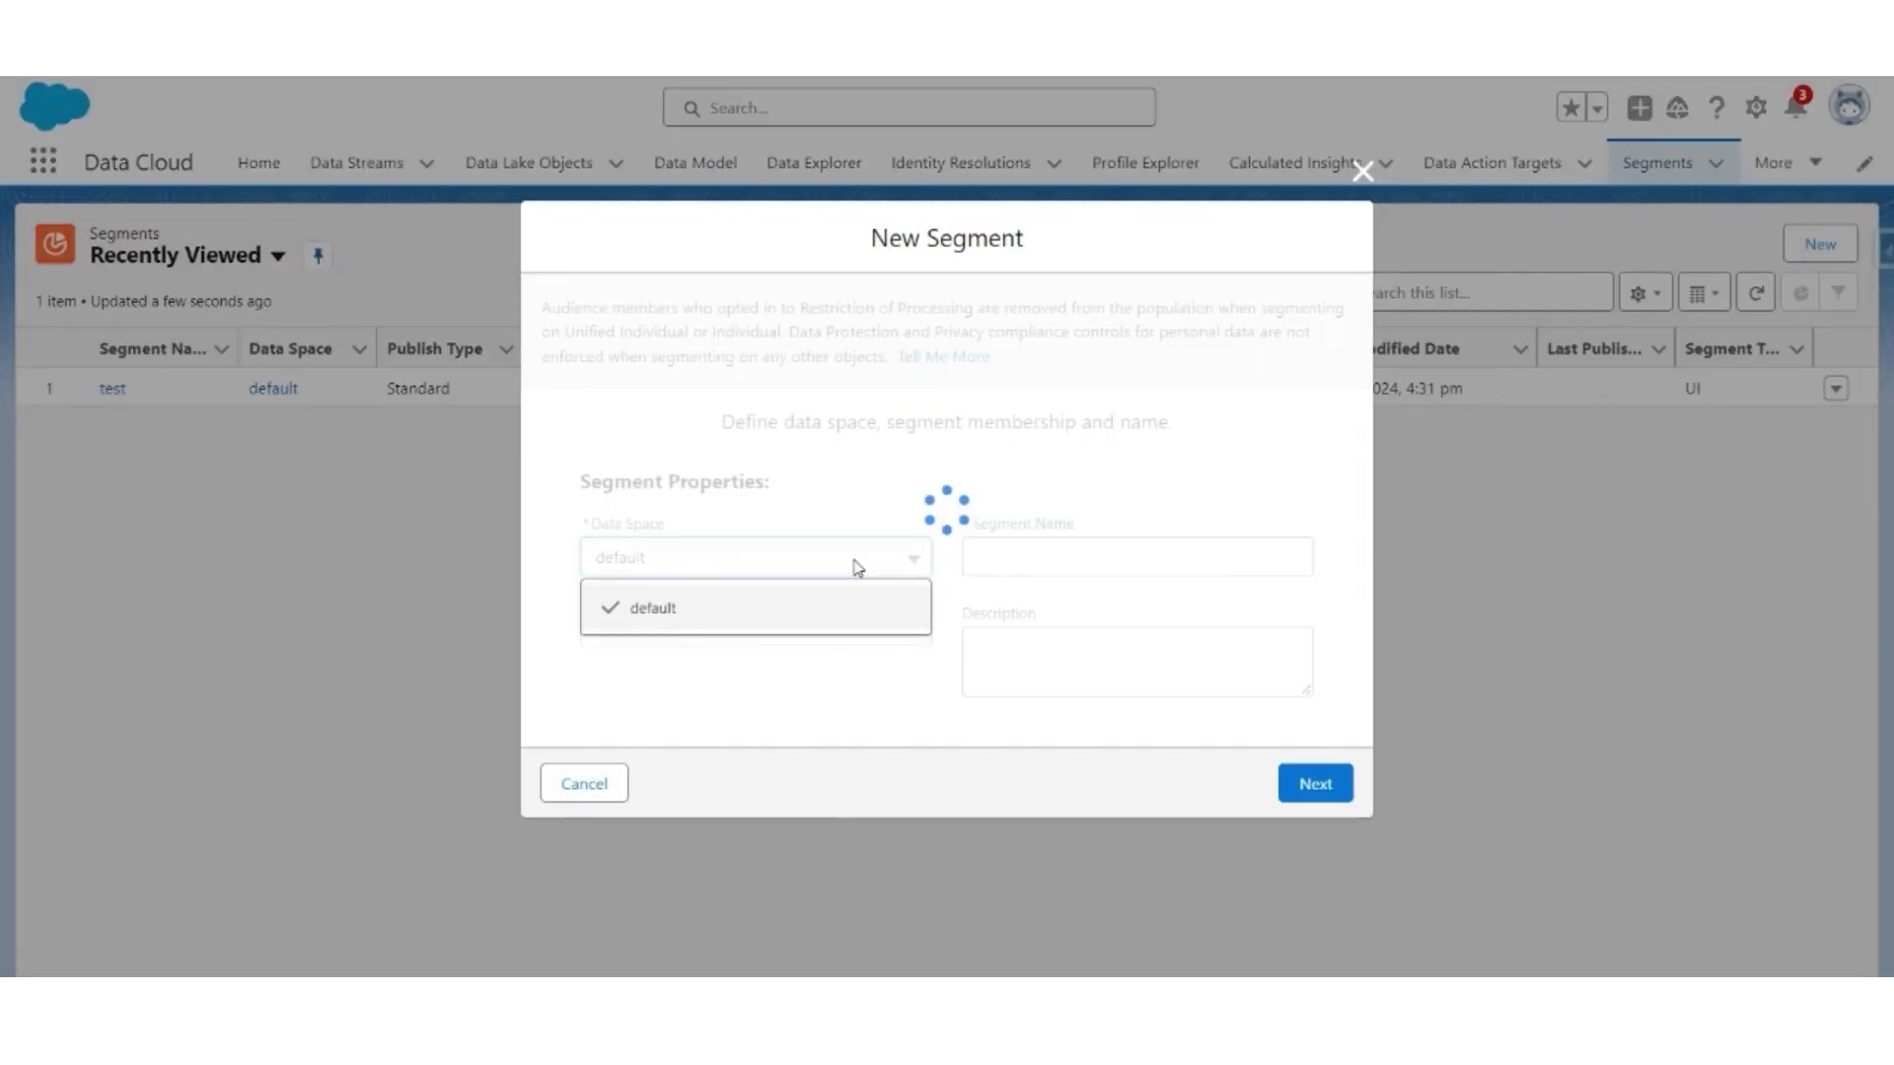
- Name the segment 'Customers who have used EV charging stations' and segment on Individual
{"action": "left_click", "coordinate": [1068, 551]}
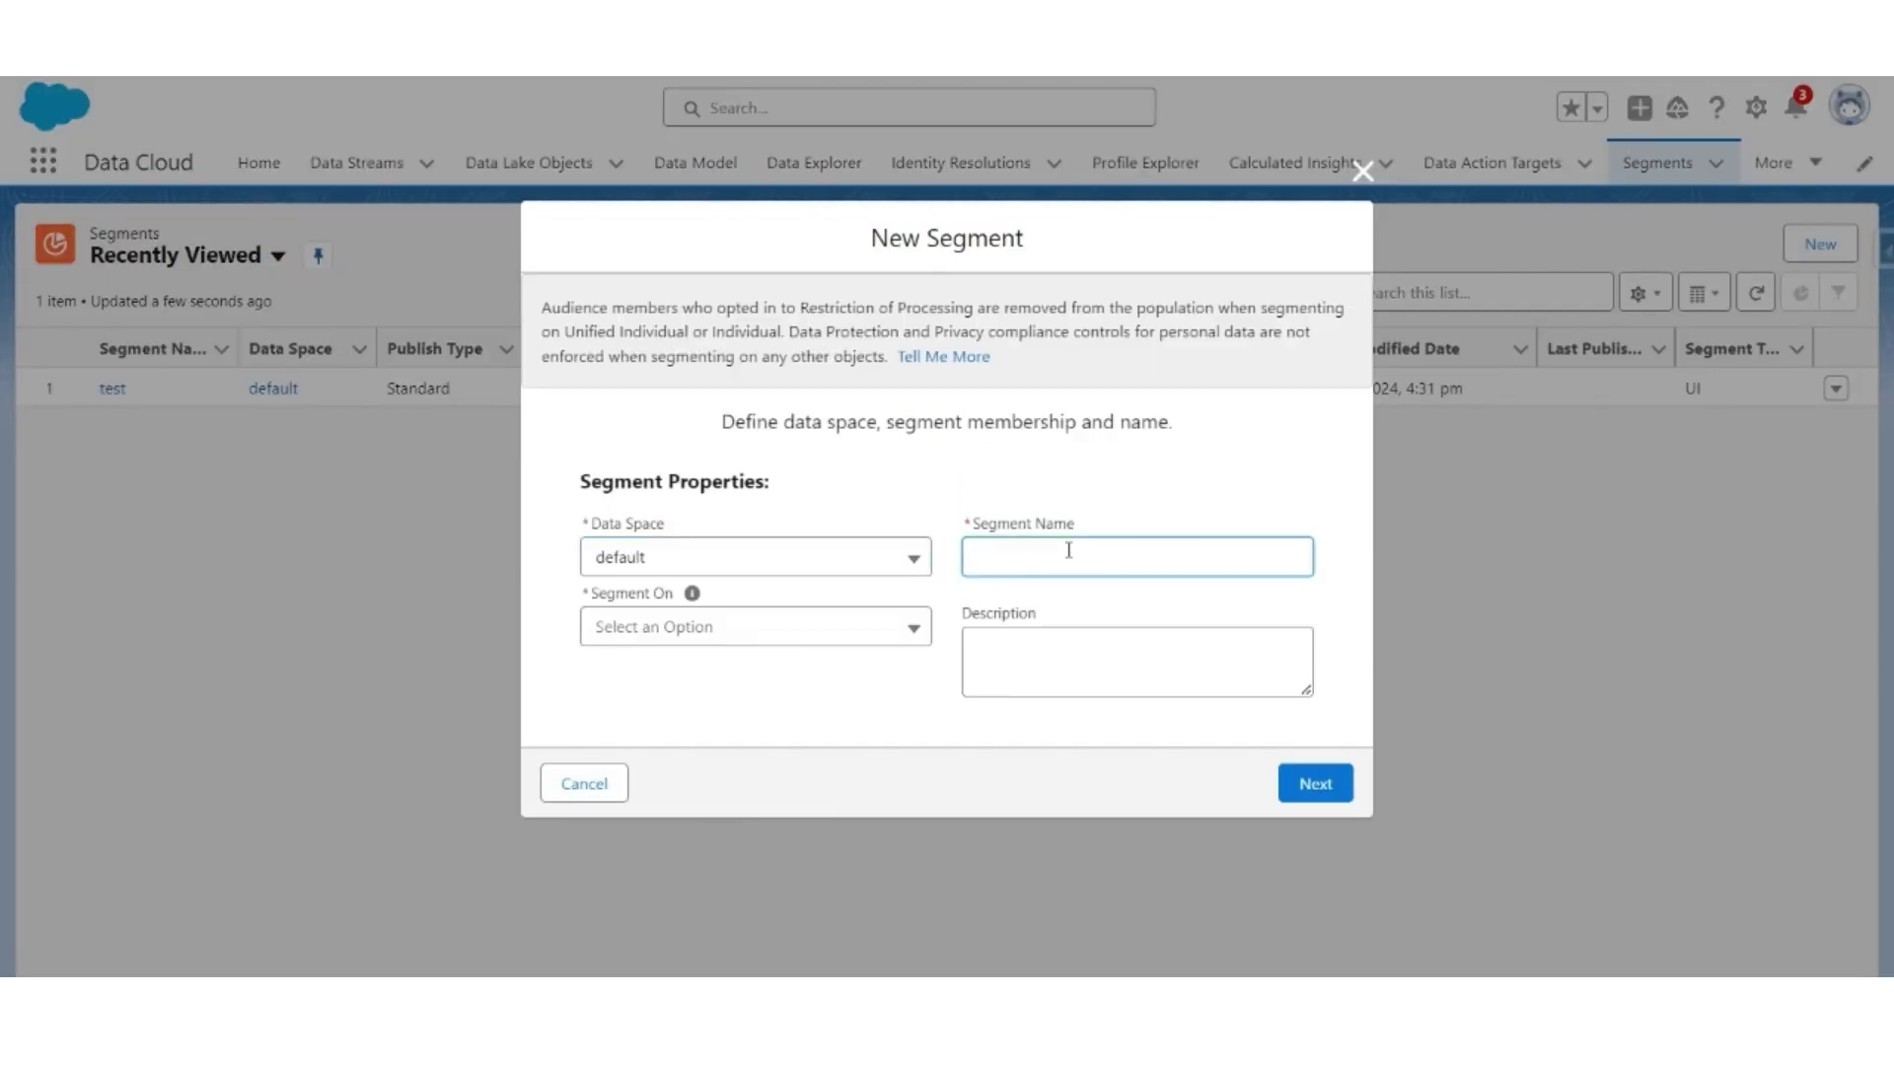
{"action": "type", "text": "Customers who have used EV charging statio"}
{"action": "left_click", "coordinate": [799, 627]}
{"action": "left_click", "coordinate": [729, 766]}
{"action": "left_click", "coordinate": [1155, 665]}
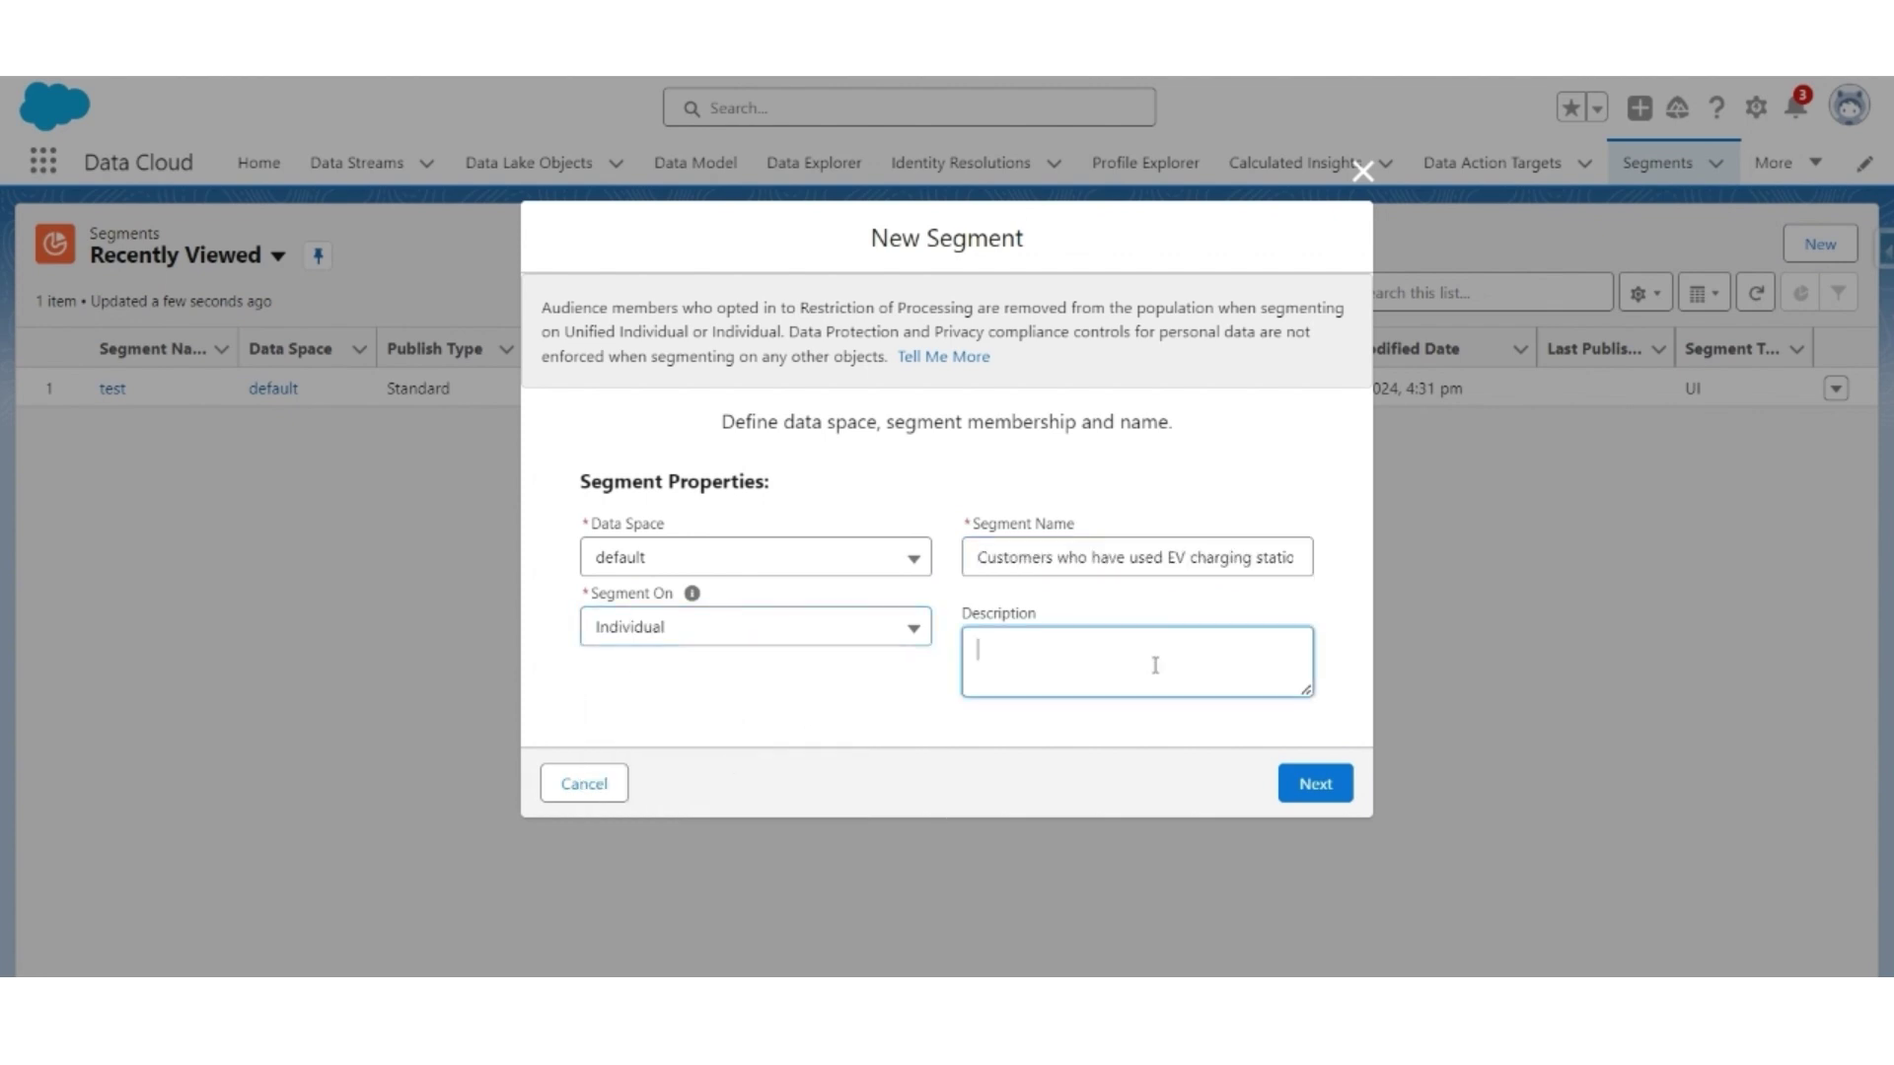
{"action": "left_click", "coordinate": [1315, 783]}
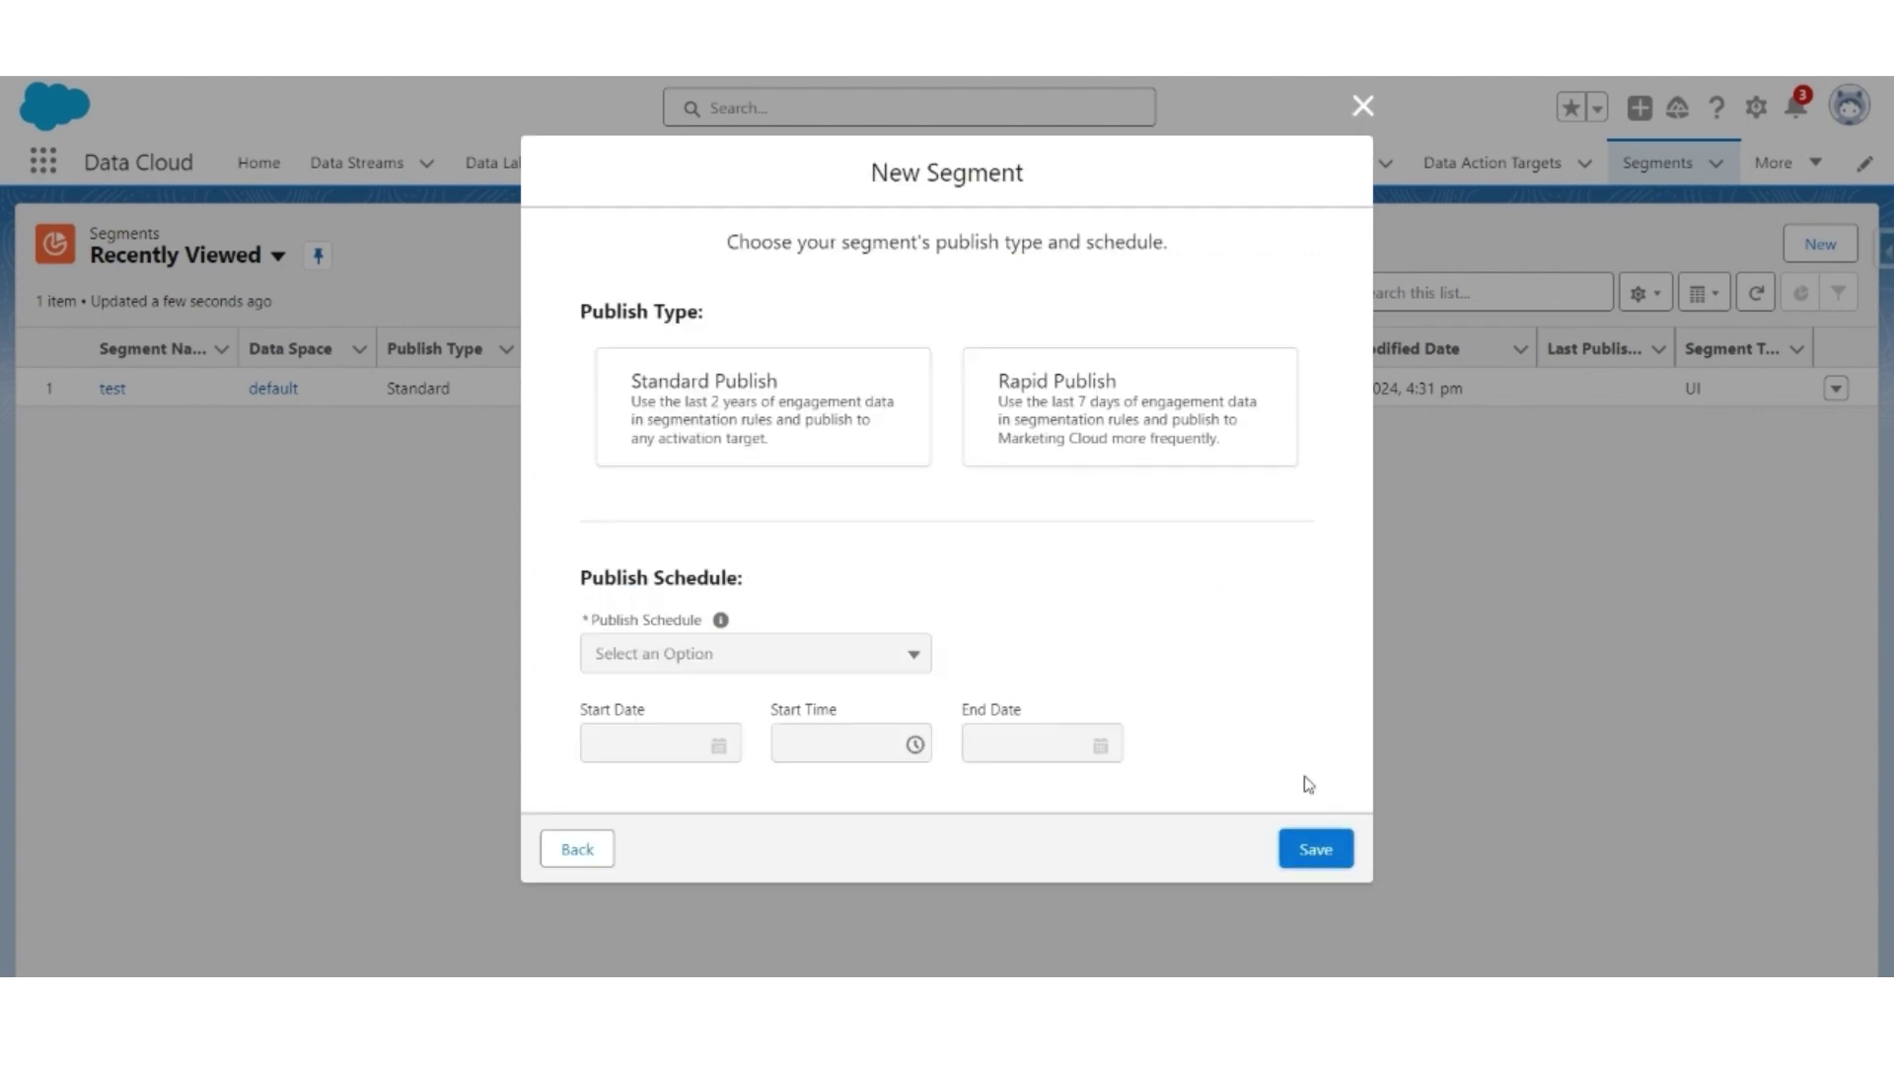
- Choose Standard Publish with a Don't refresh schedule and save the segment
{"action": "left_click", "coordinate": [753, 419]}
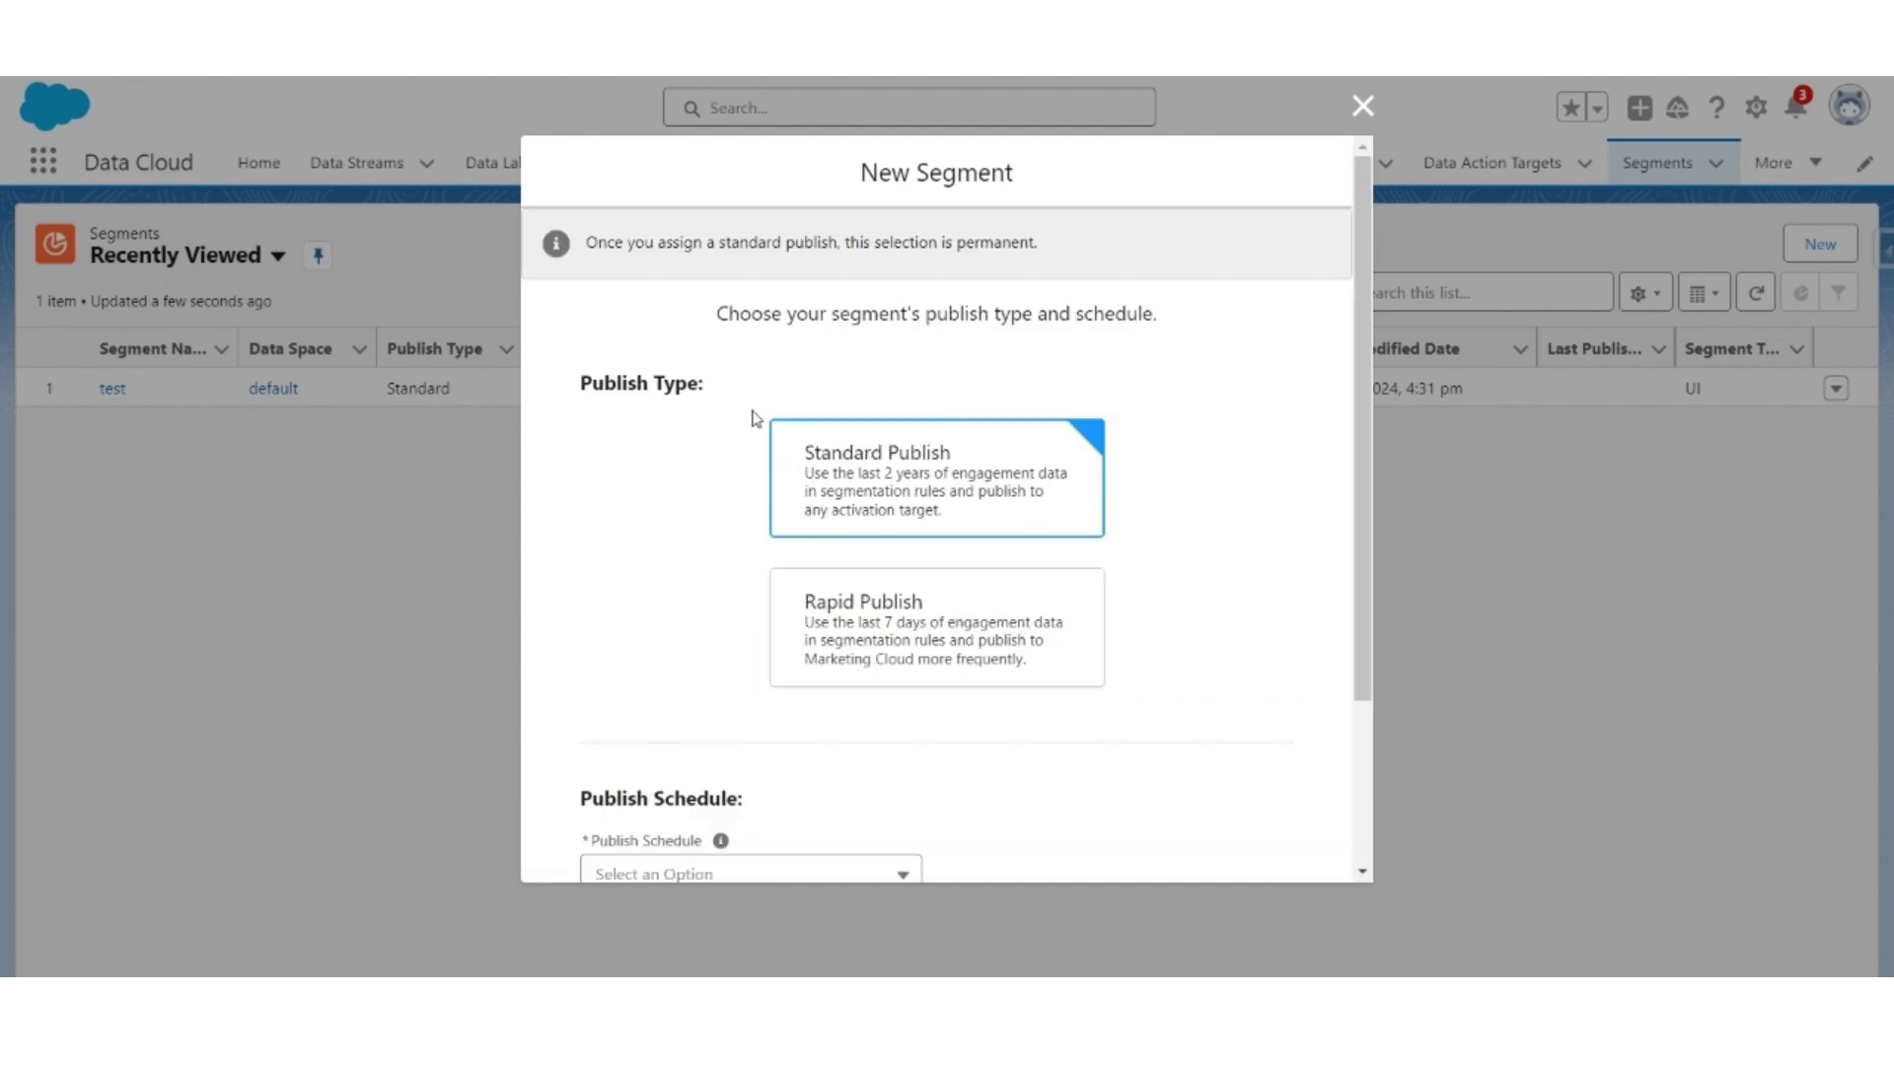
{"action": "scroll", "coordinate": [690, 591], "scroll_direction": "down", "scroll_amount": 3}
{"action": "left_click", "coordinate": [738, 665]}
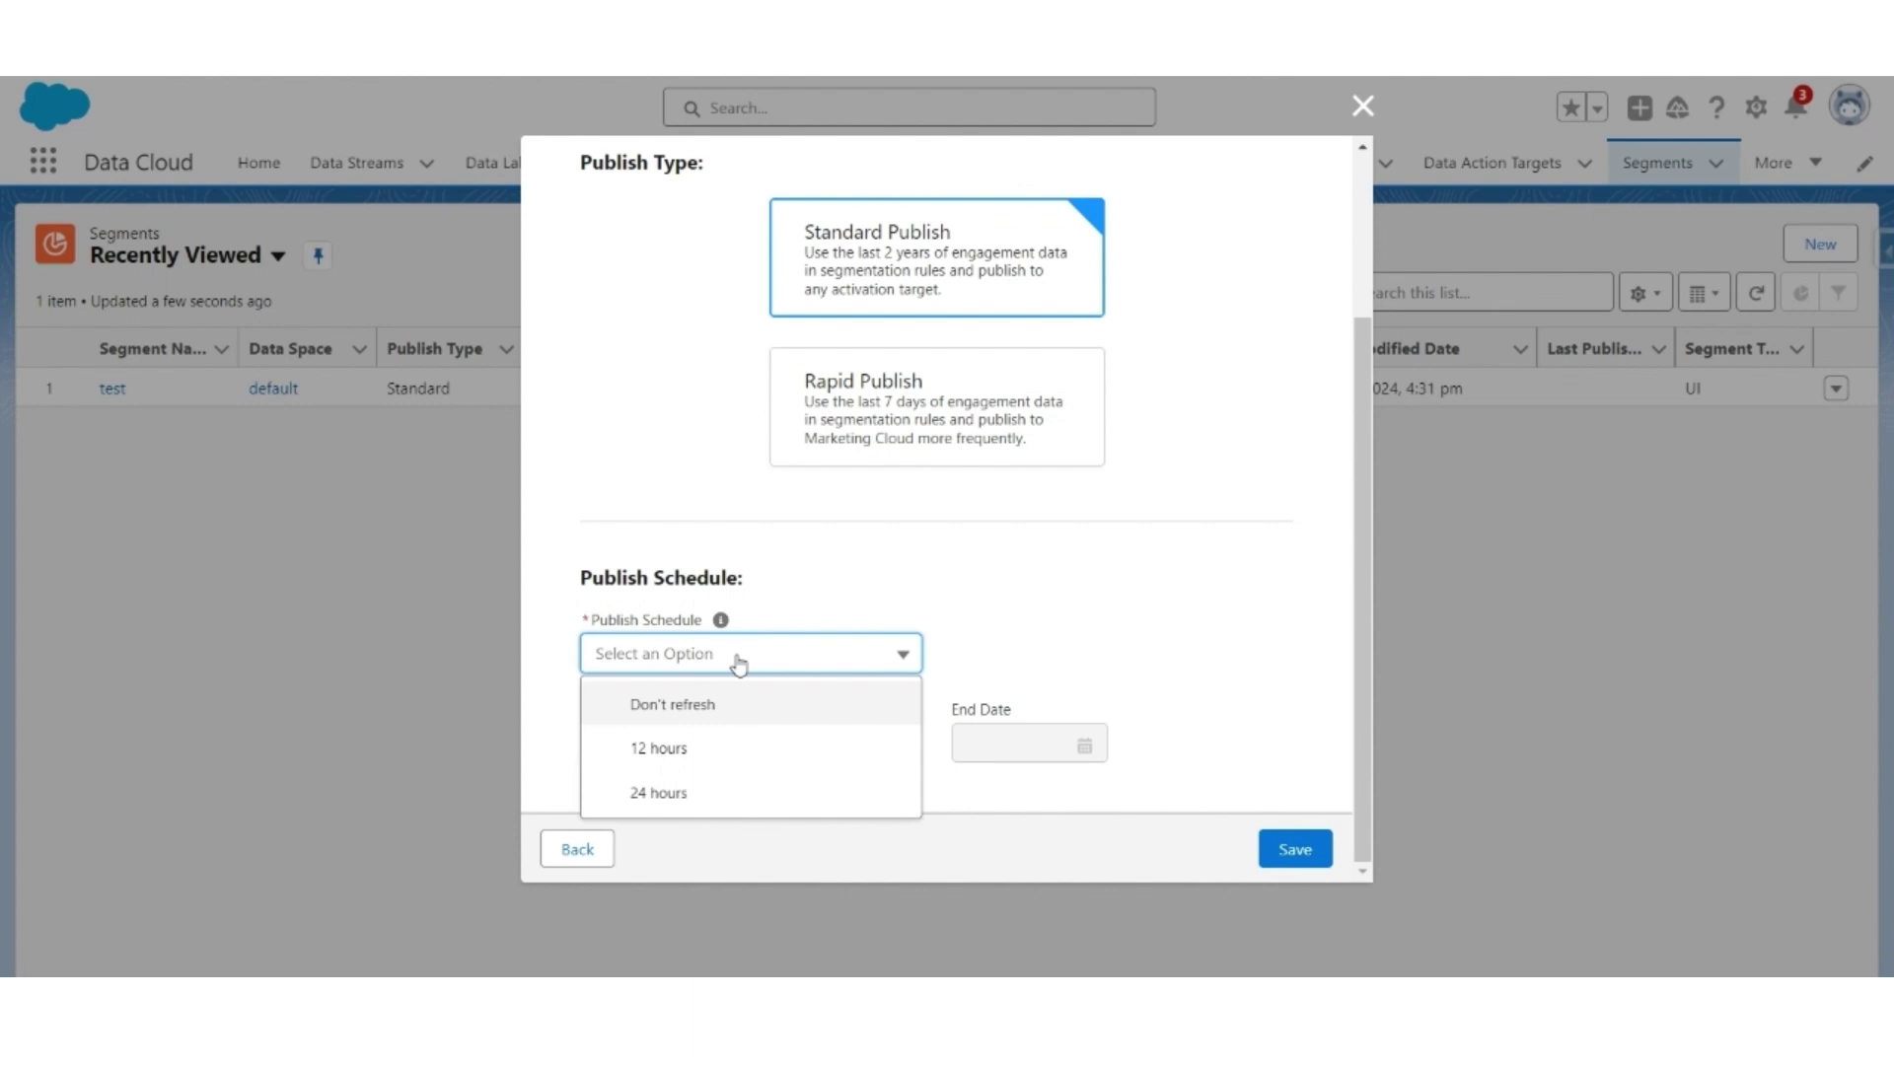
{"action": "left_click", "coordinate": [688, 710]}
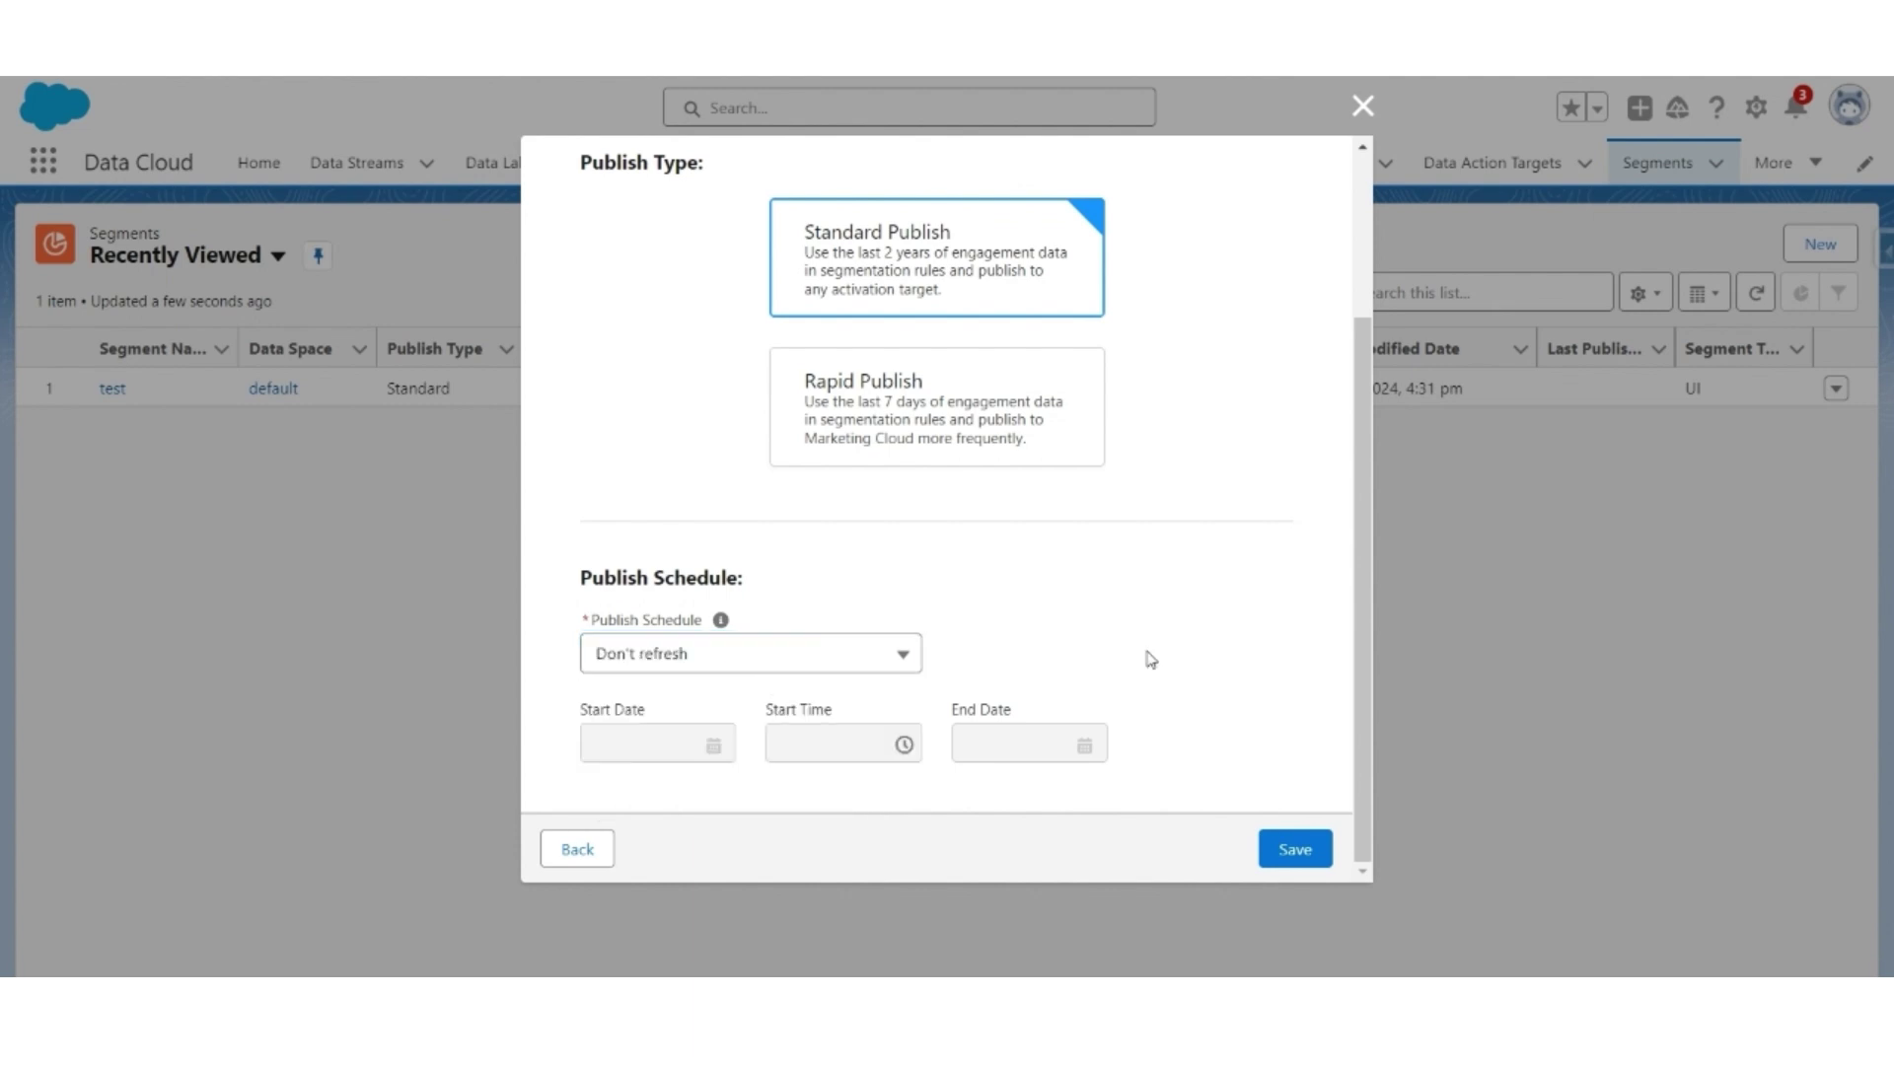
{"action": "left_click", "coordinate": [1296, 851]}
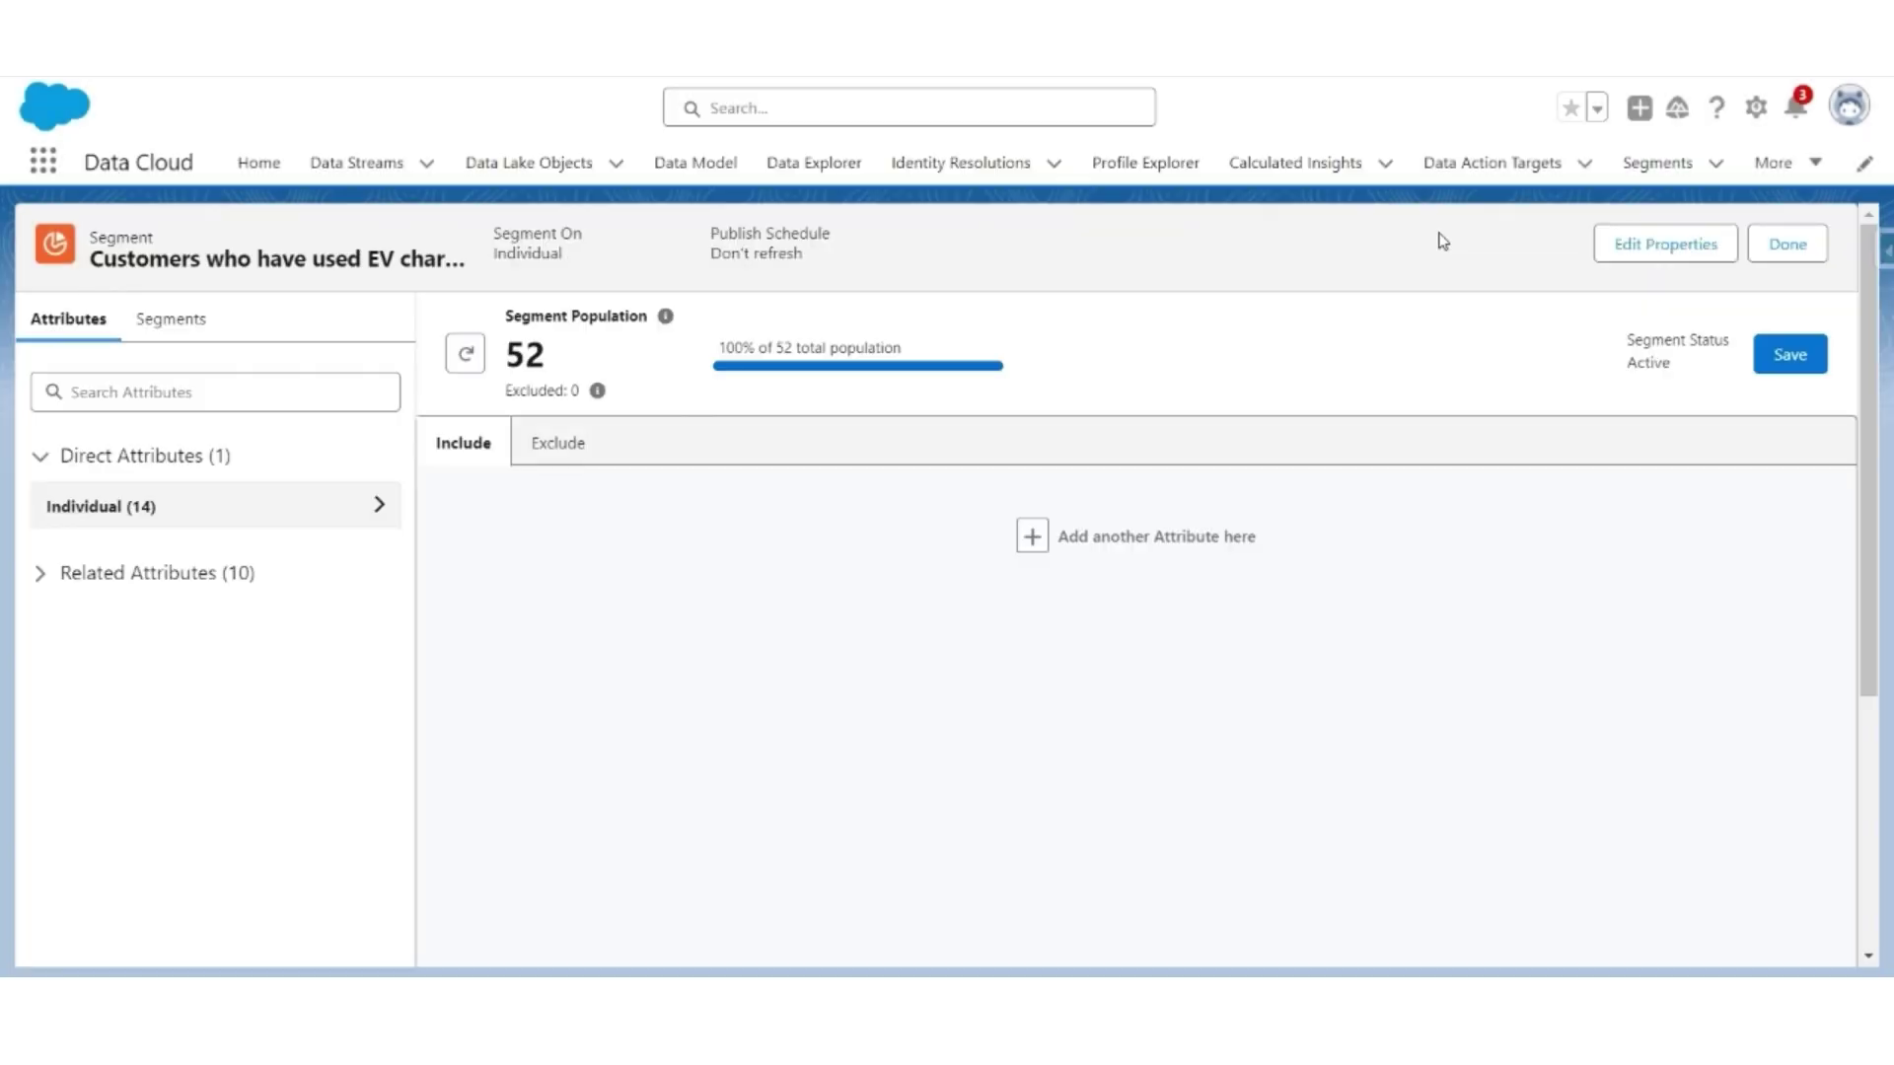
- Add Parking Reservation > Parking Space's Charging Station Available as an include rule
{"action": "left_click", "coordinate": [131, 574]}
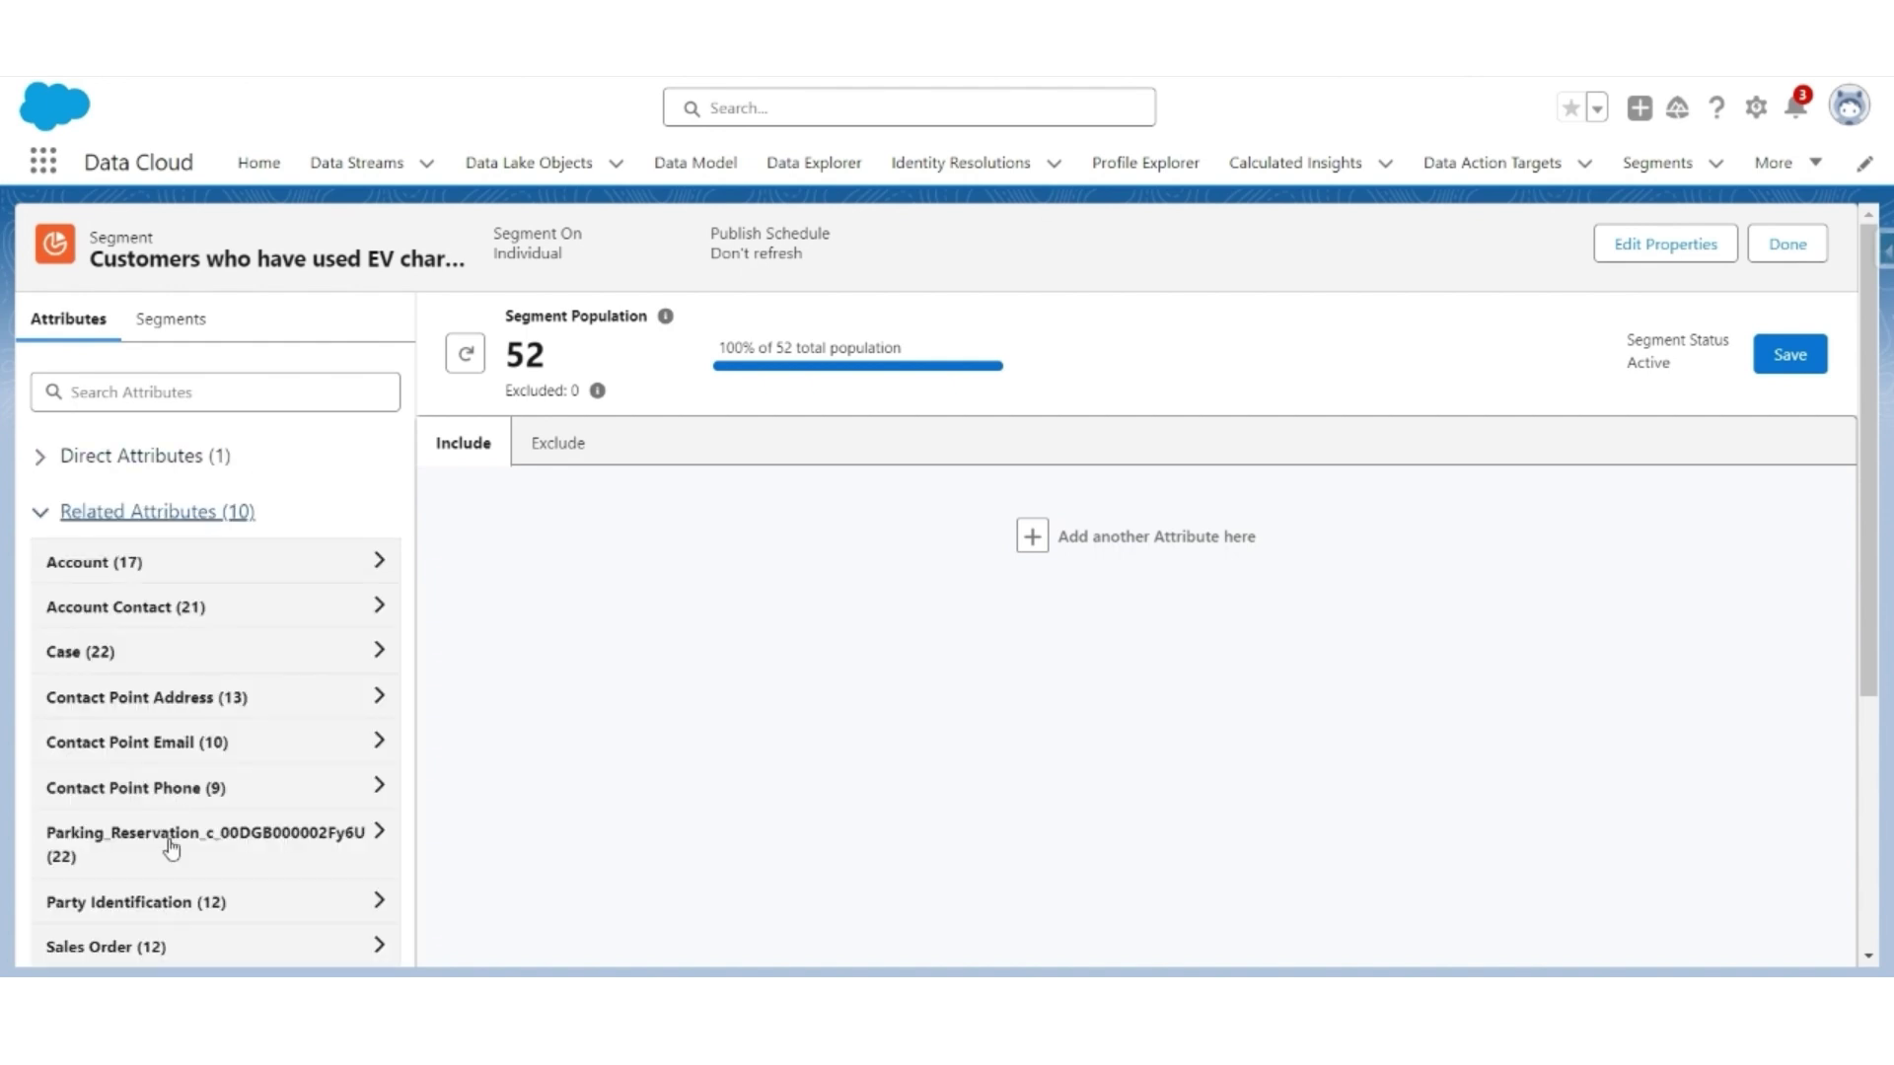
{"action": "left_click", "coordinate": [171, 844]}
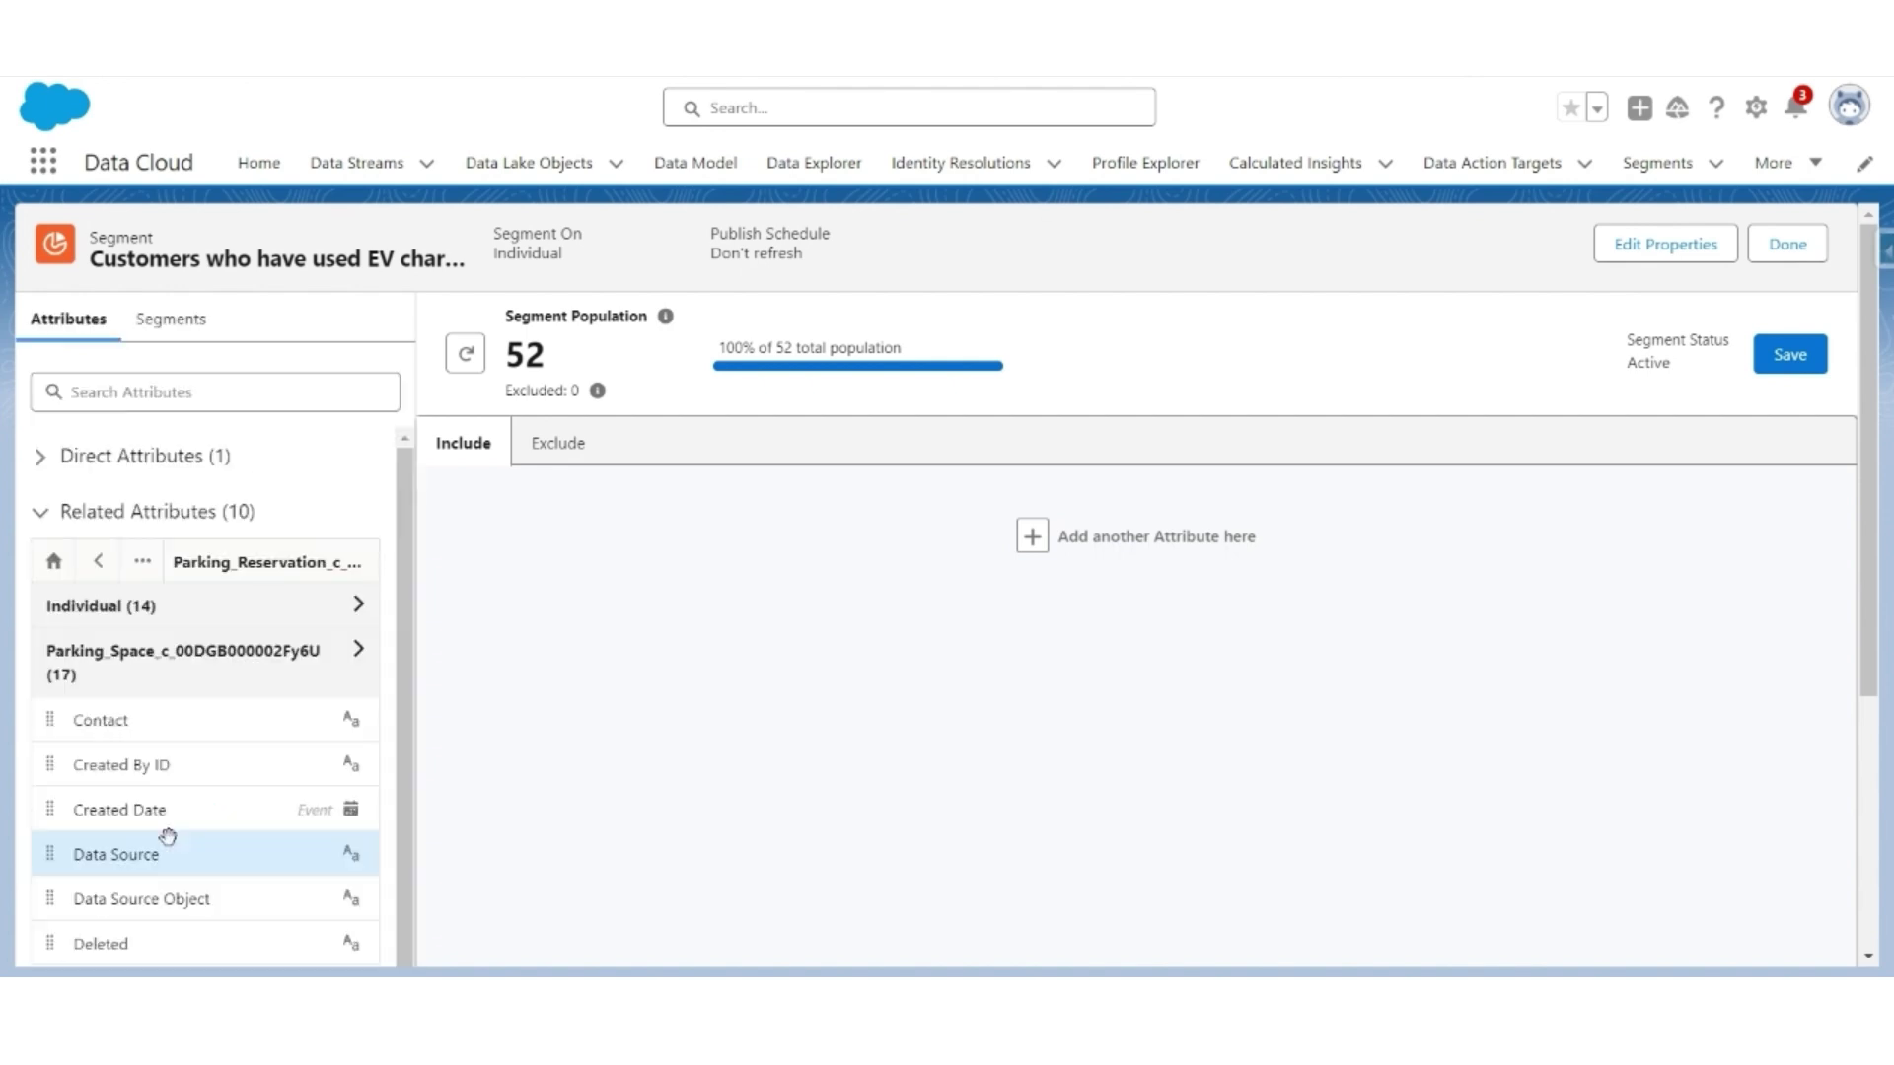
{"action": "left_click", "coordinate": [190, 659]}
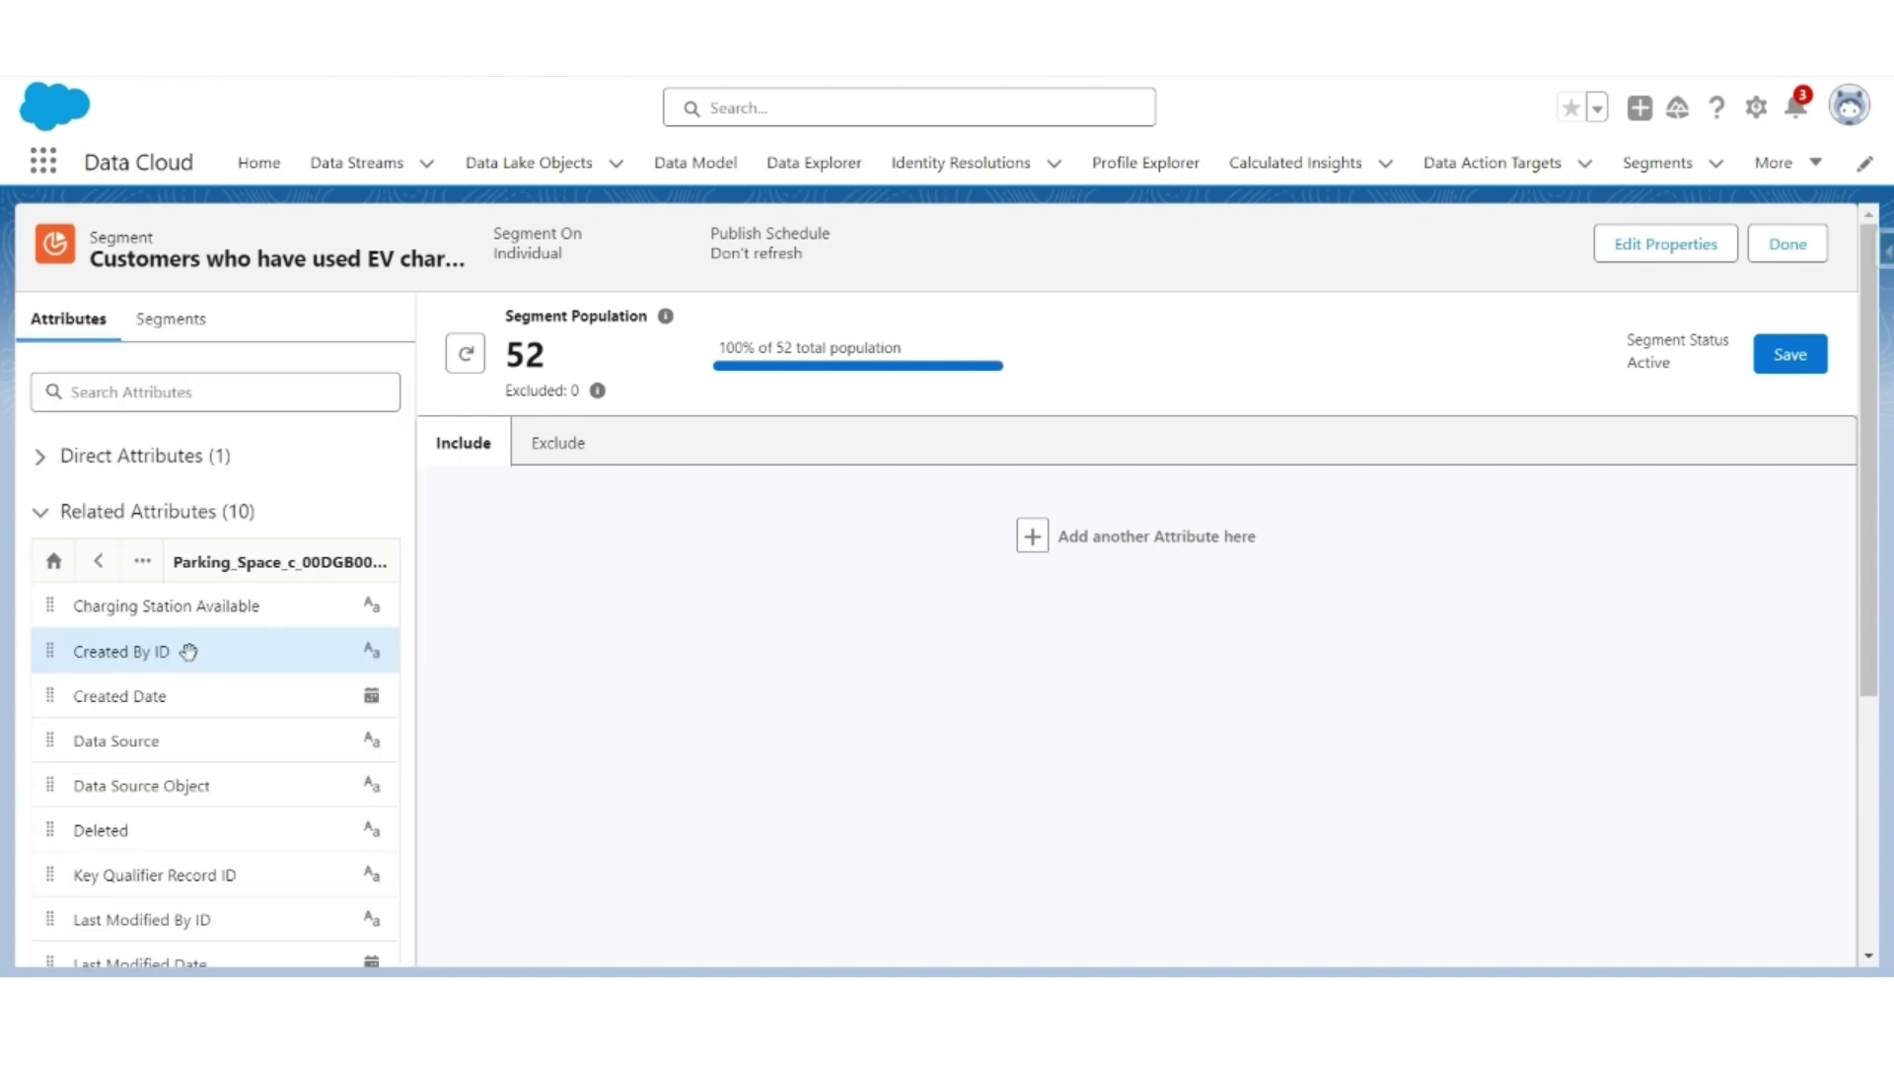
{"action": "left_click_drag", "start_coordinate": [188, 651], "coordinate": [997, 553]}
- Require at least 1 reservation with Charging Station Available Yes, save, and note population 6
{"action": "left_click", "coordinate": [750, 582]}
{"action": "type", "text": "1"}
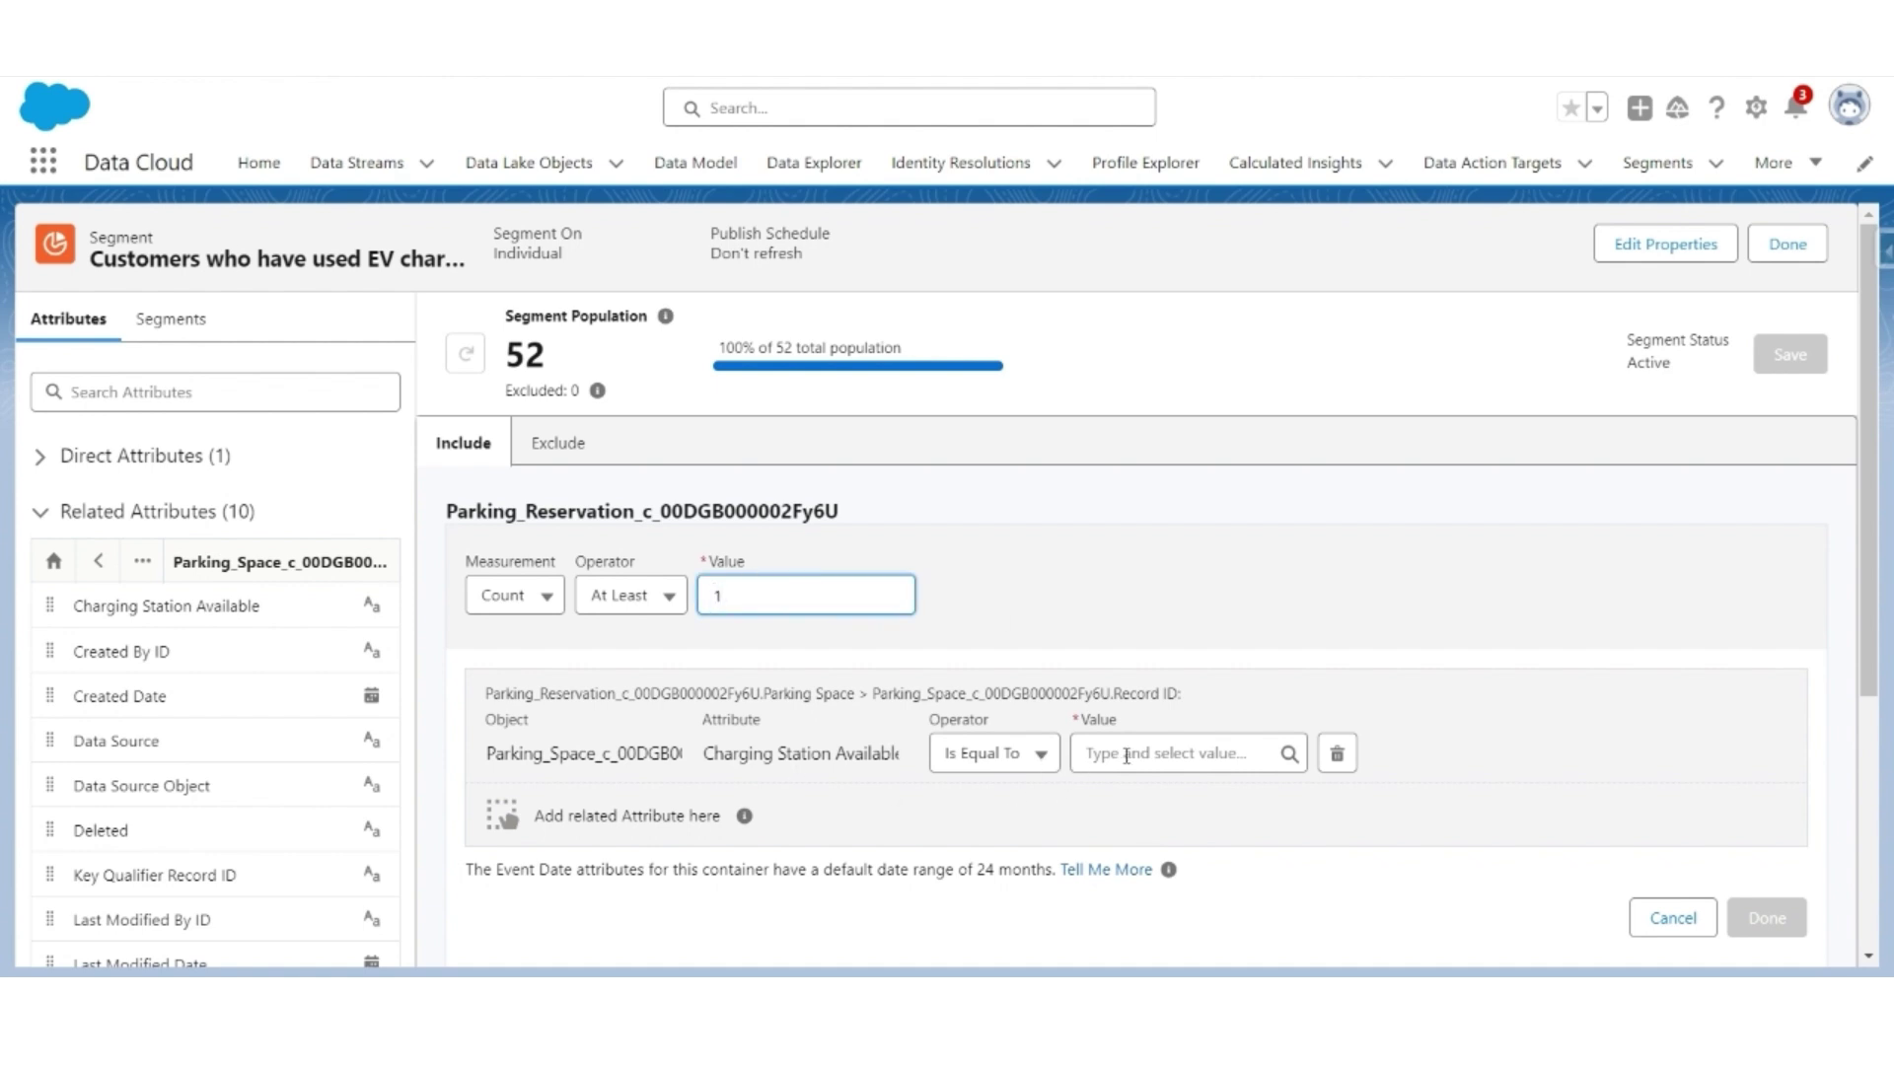
{"action": "left_click", "coordinate": [1183, 753]}
{"action": "type", "text": "Yes"}
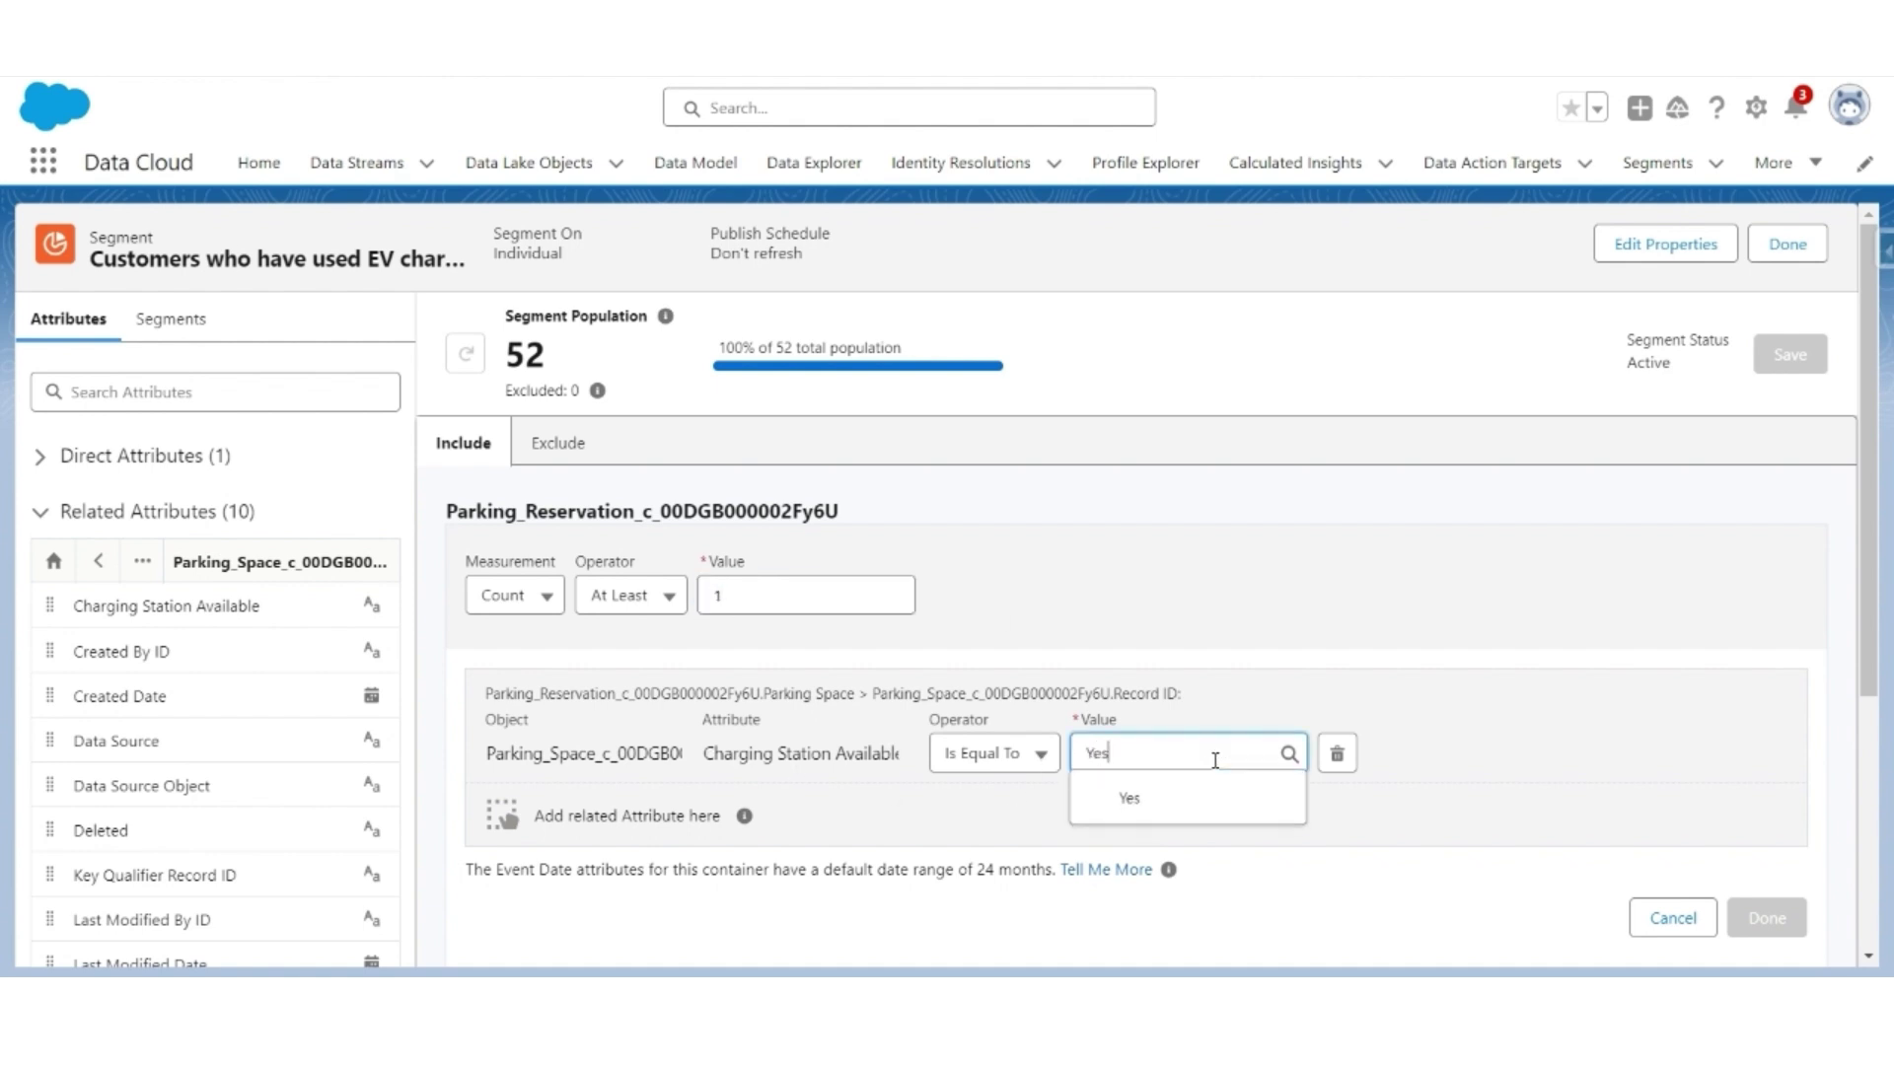
{"action": "left_click", "coordinate": [1130, 799]}
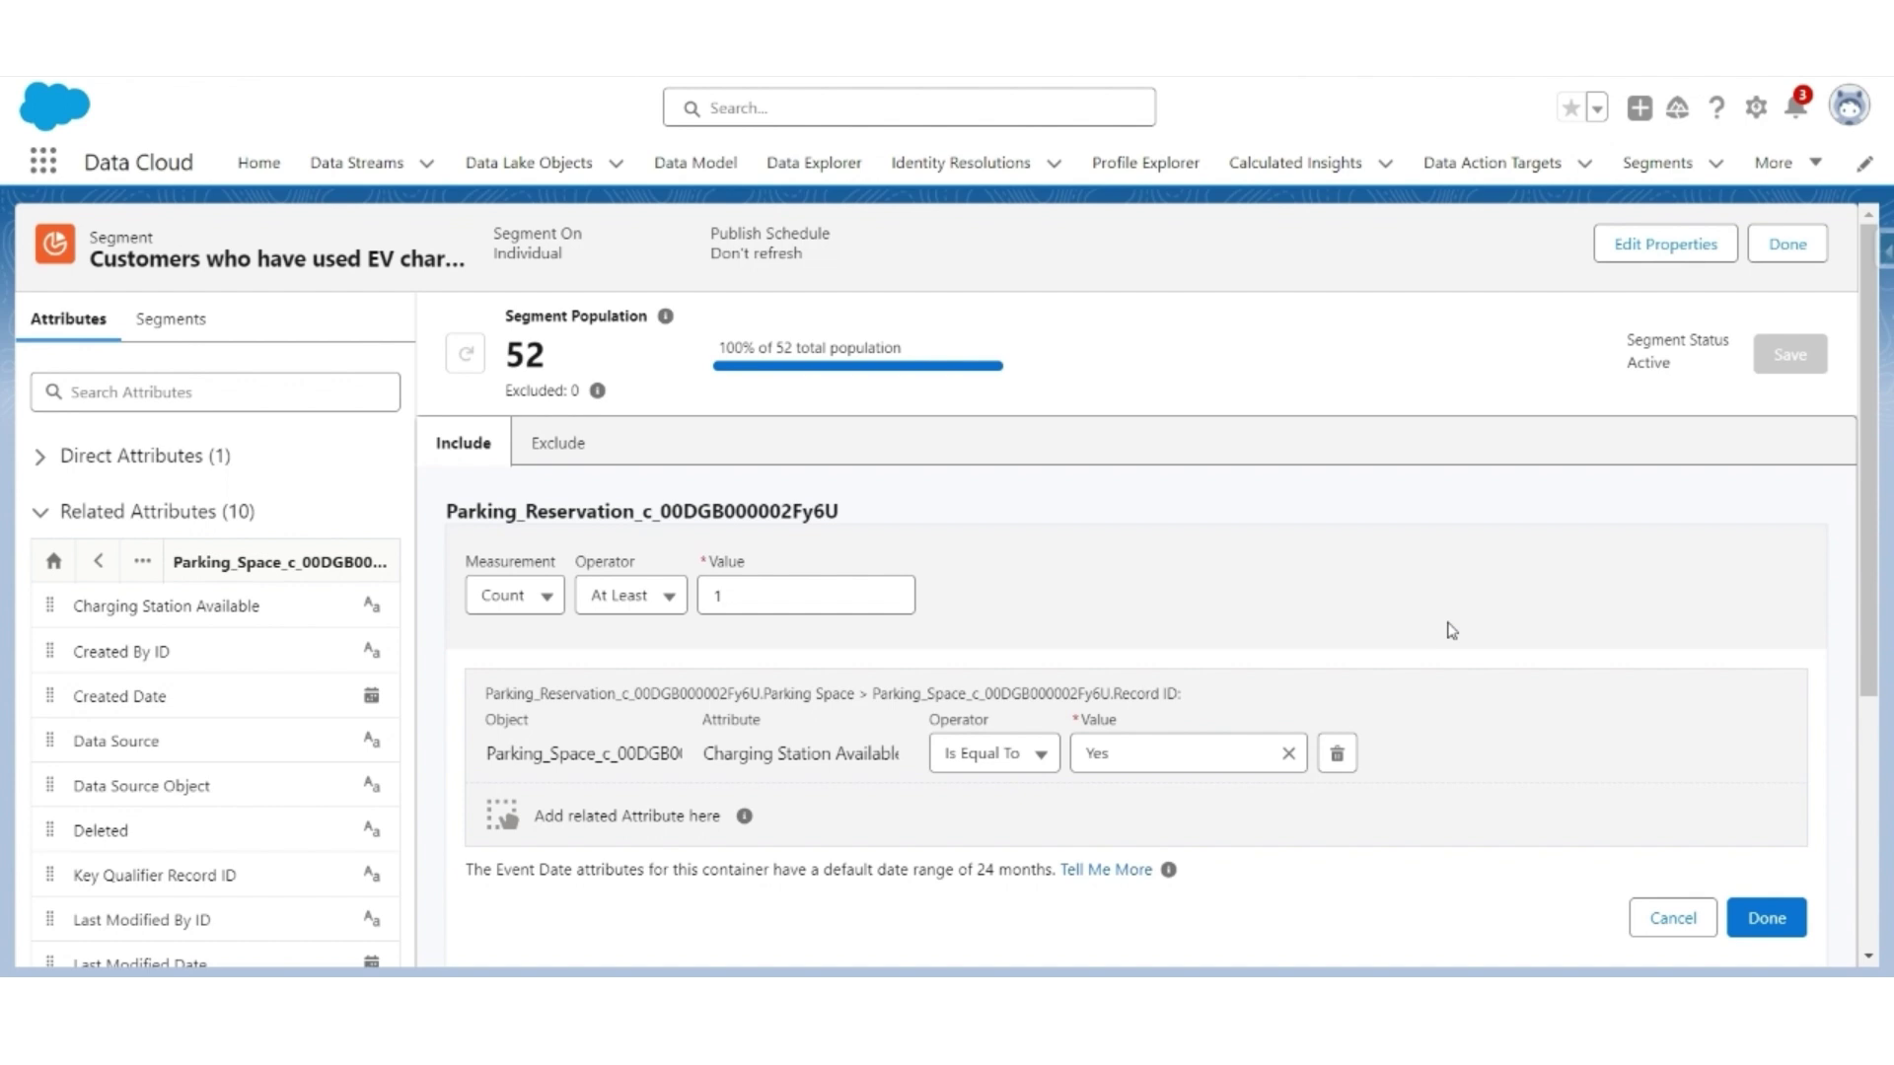
{"action": "left_click", "coordinate": [1766, 917]}
{"action": "left_click", "coordinate": [1774, 361]}
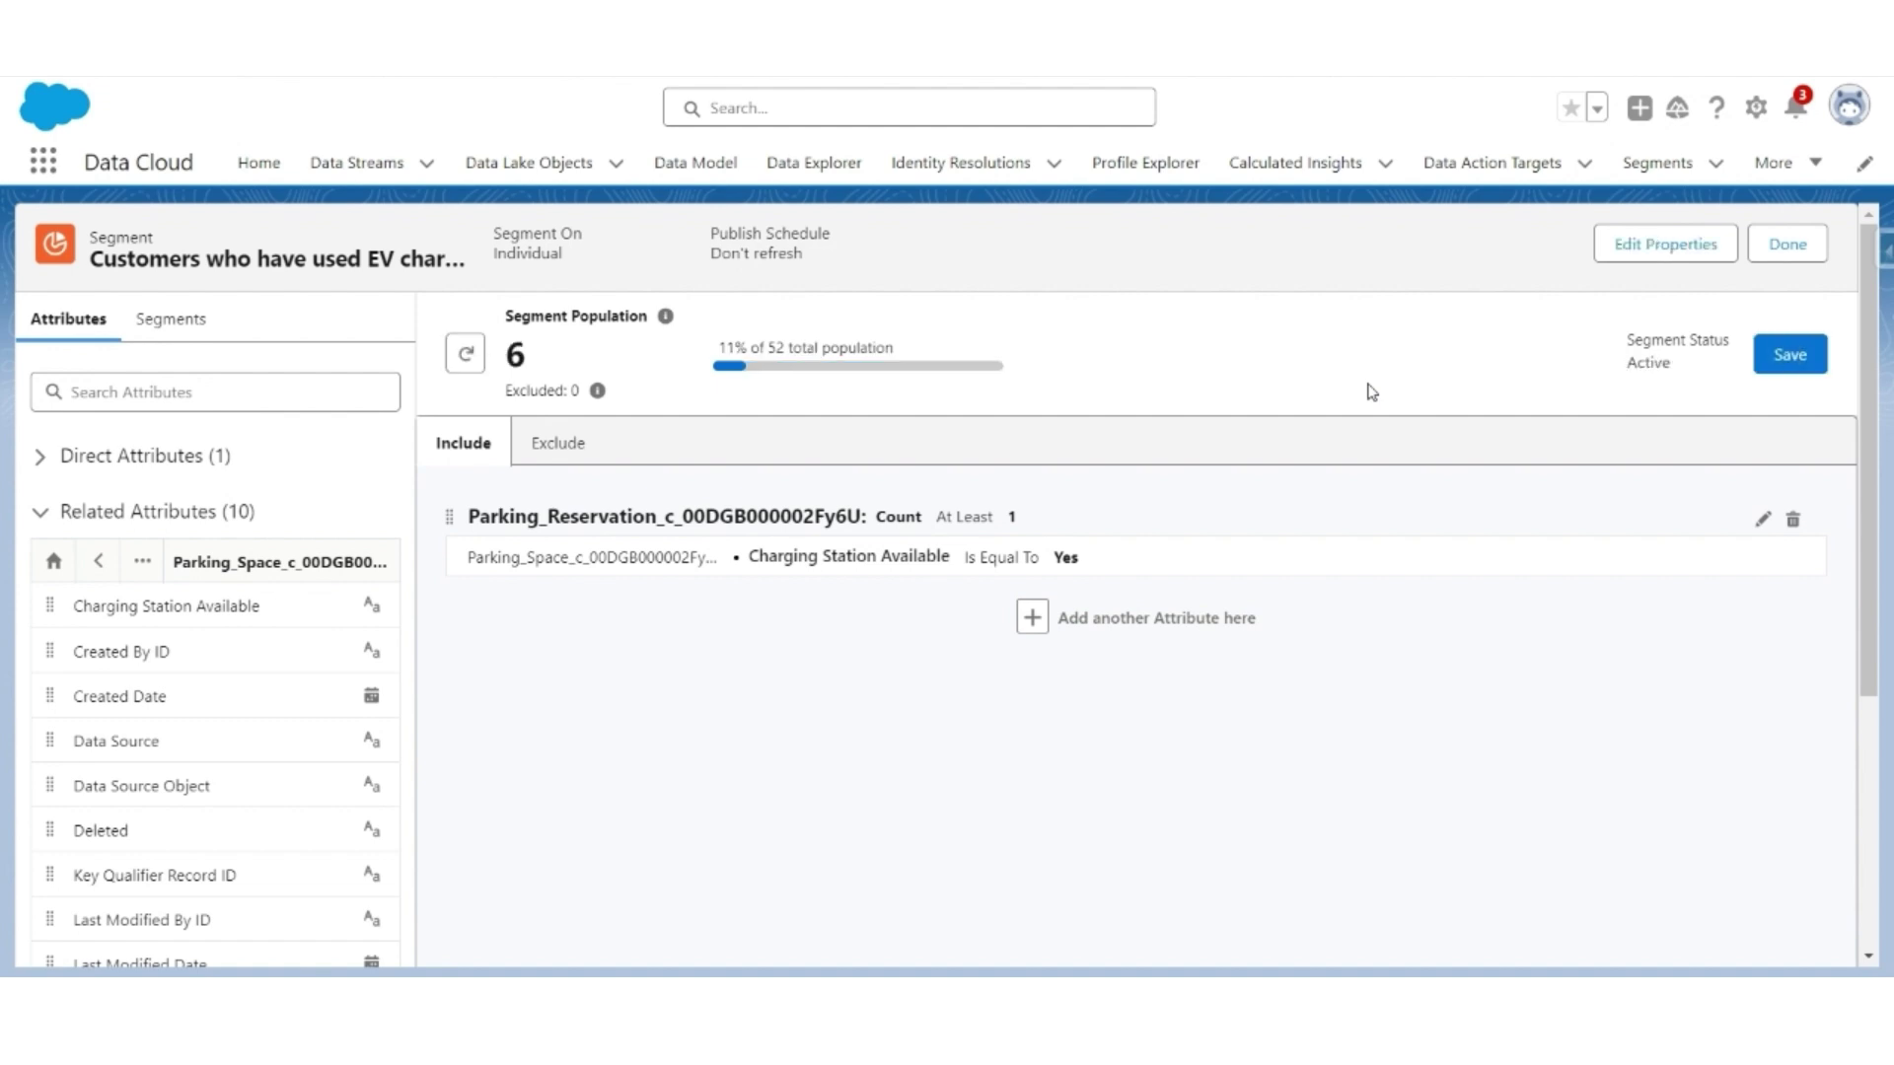
{"action": "double_click", "coordinate": [512, 355]}
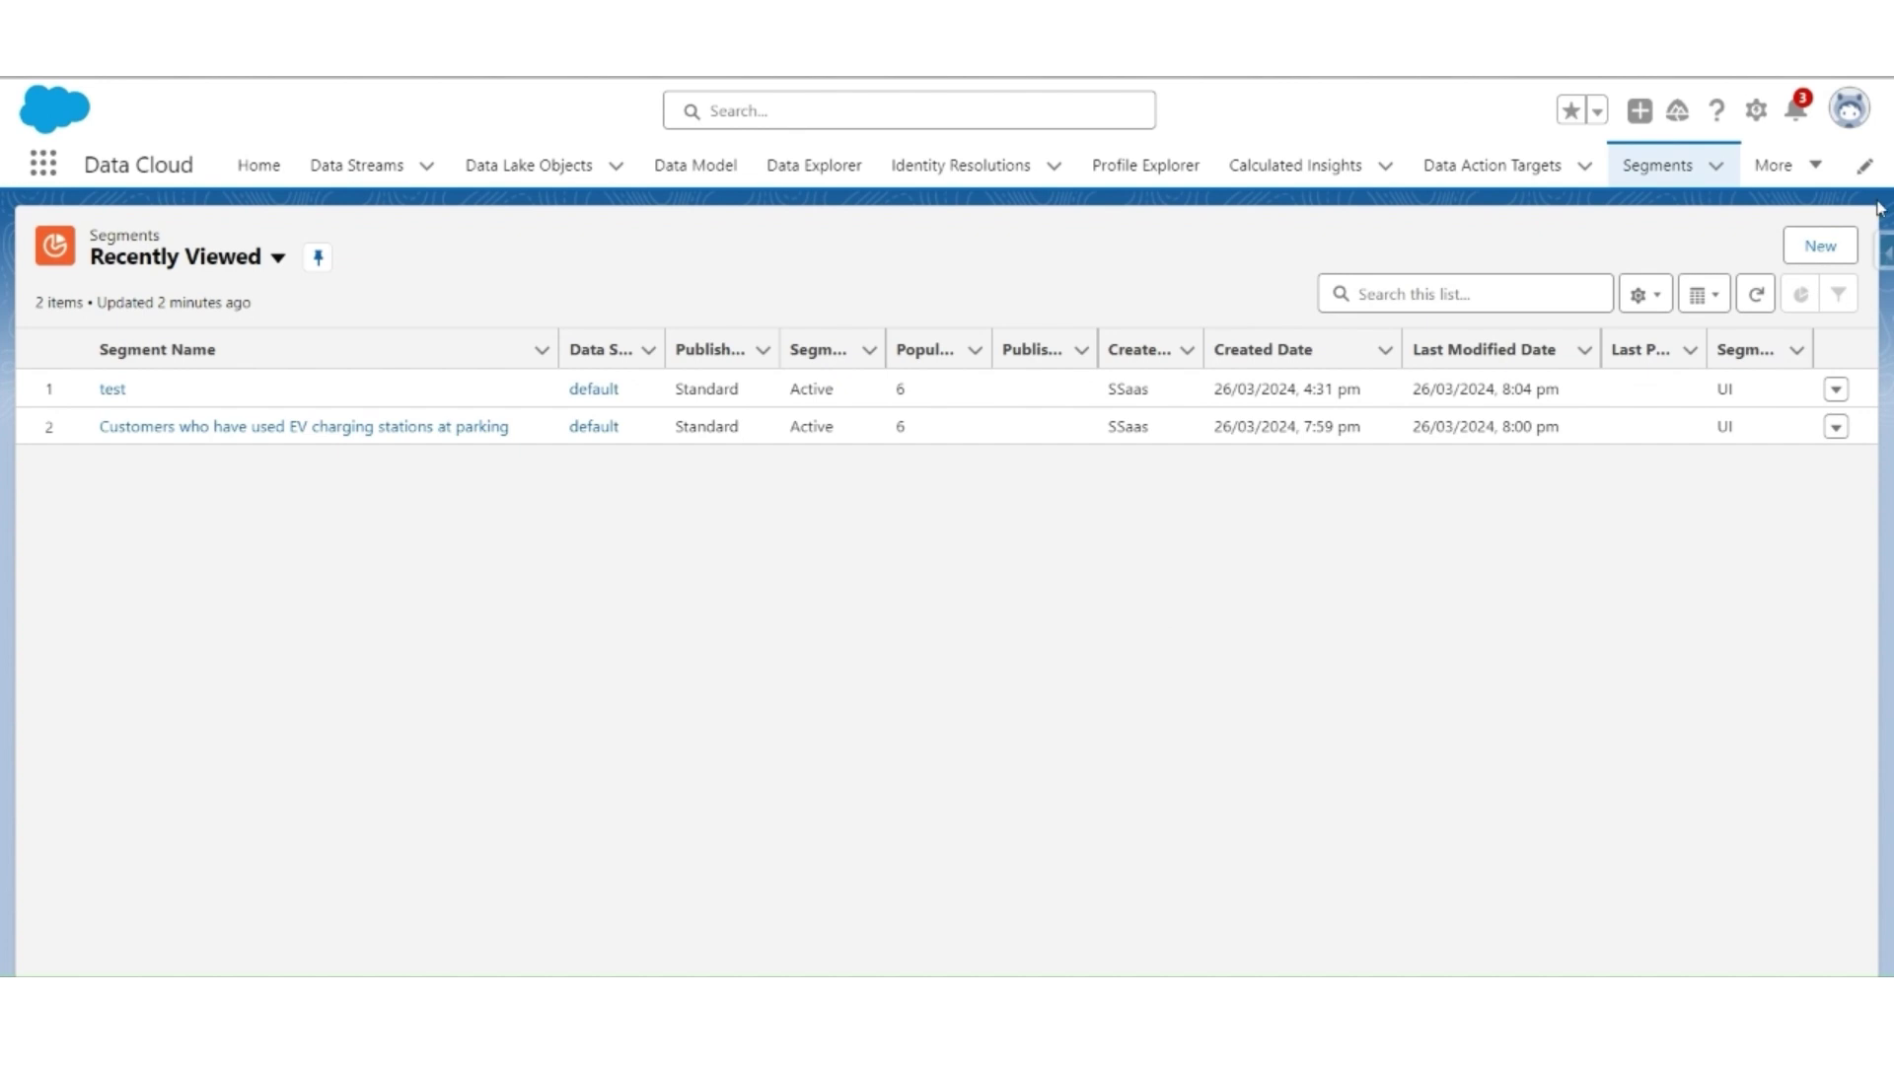
- Start creating another segment from the Segments list
{"action": "left_click", "coordinate": [1824, 255]}
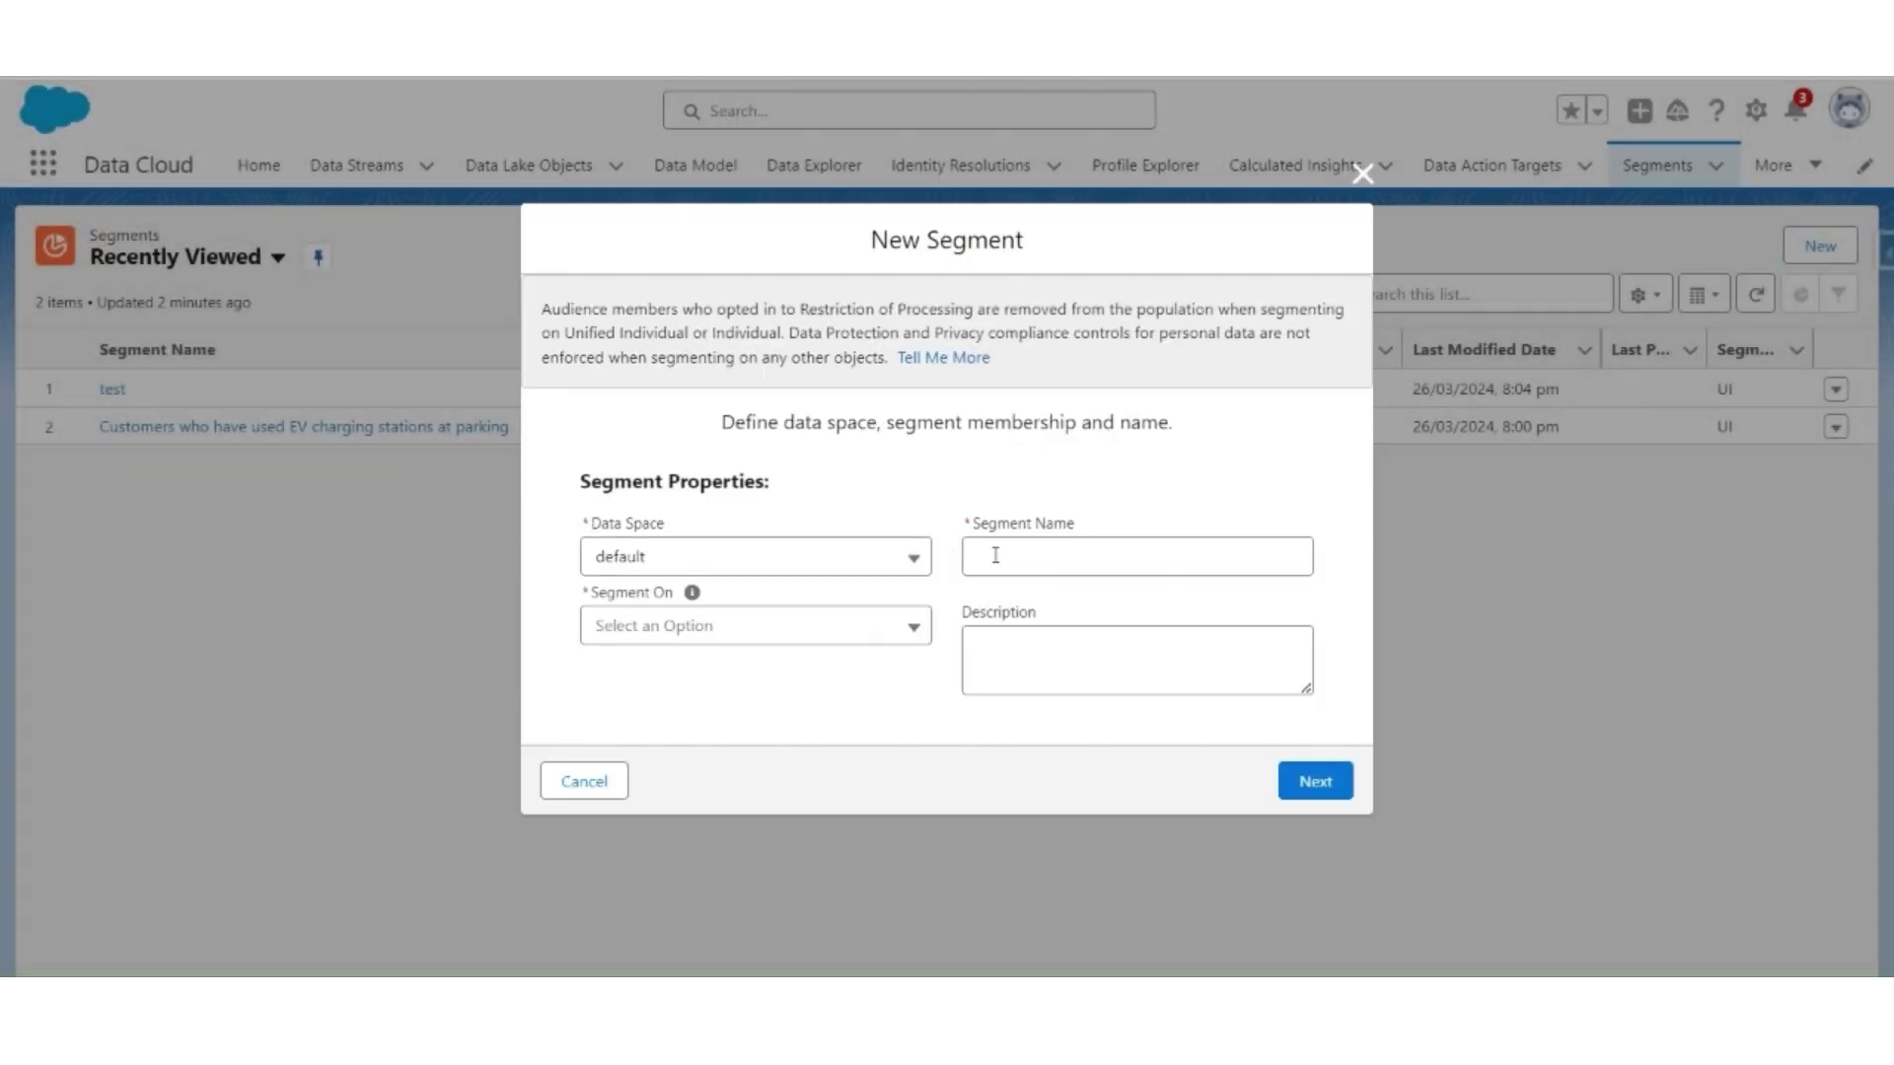
- Name the segment 'High Loyalty Customers who are not actively' and segment on Unified Individual
{"action": "left_click", "coordinate": [996, 555]}
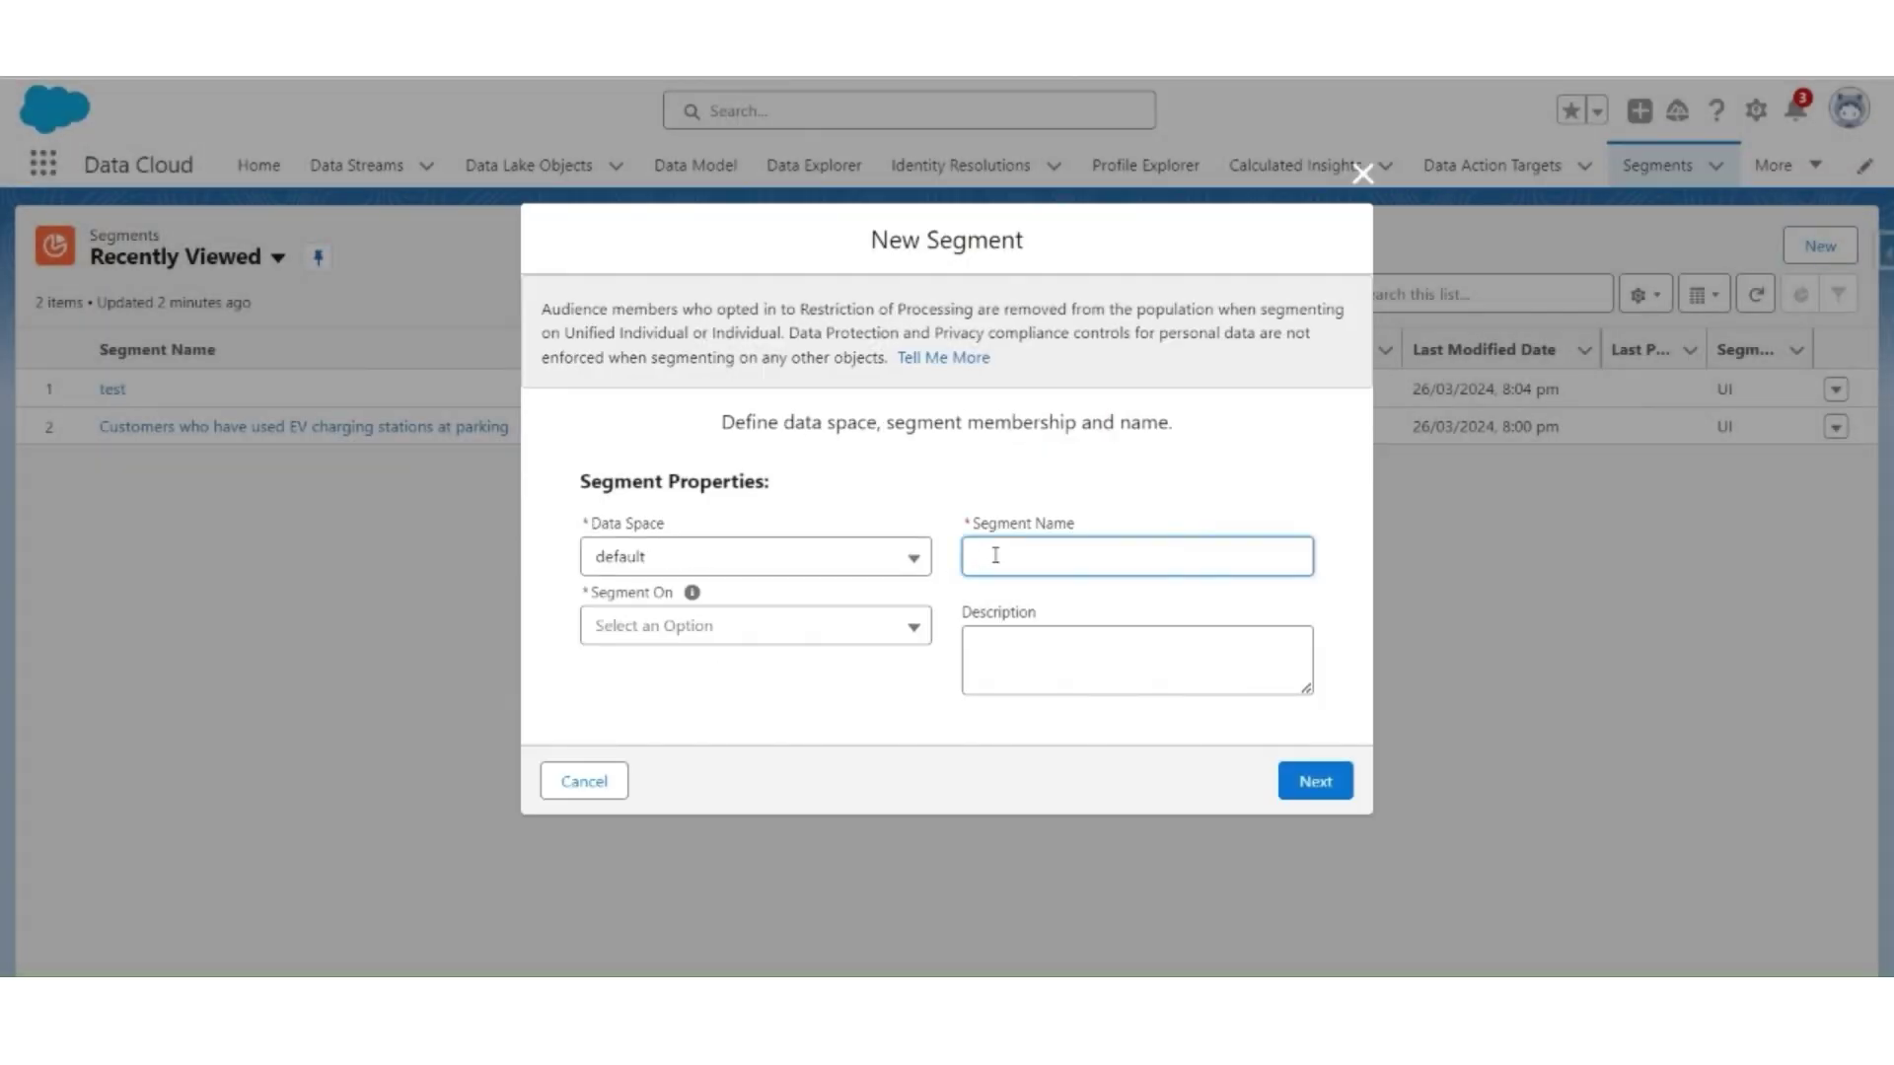
{"action": "type", "text": "High Loy"}
{"action": "type", "text": "alty Customers who are not actively"}
{"action": "left_click", "coordinate": [801, 622]}
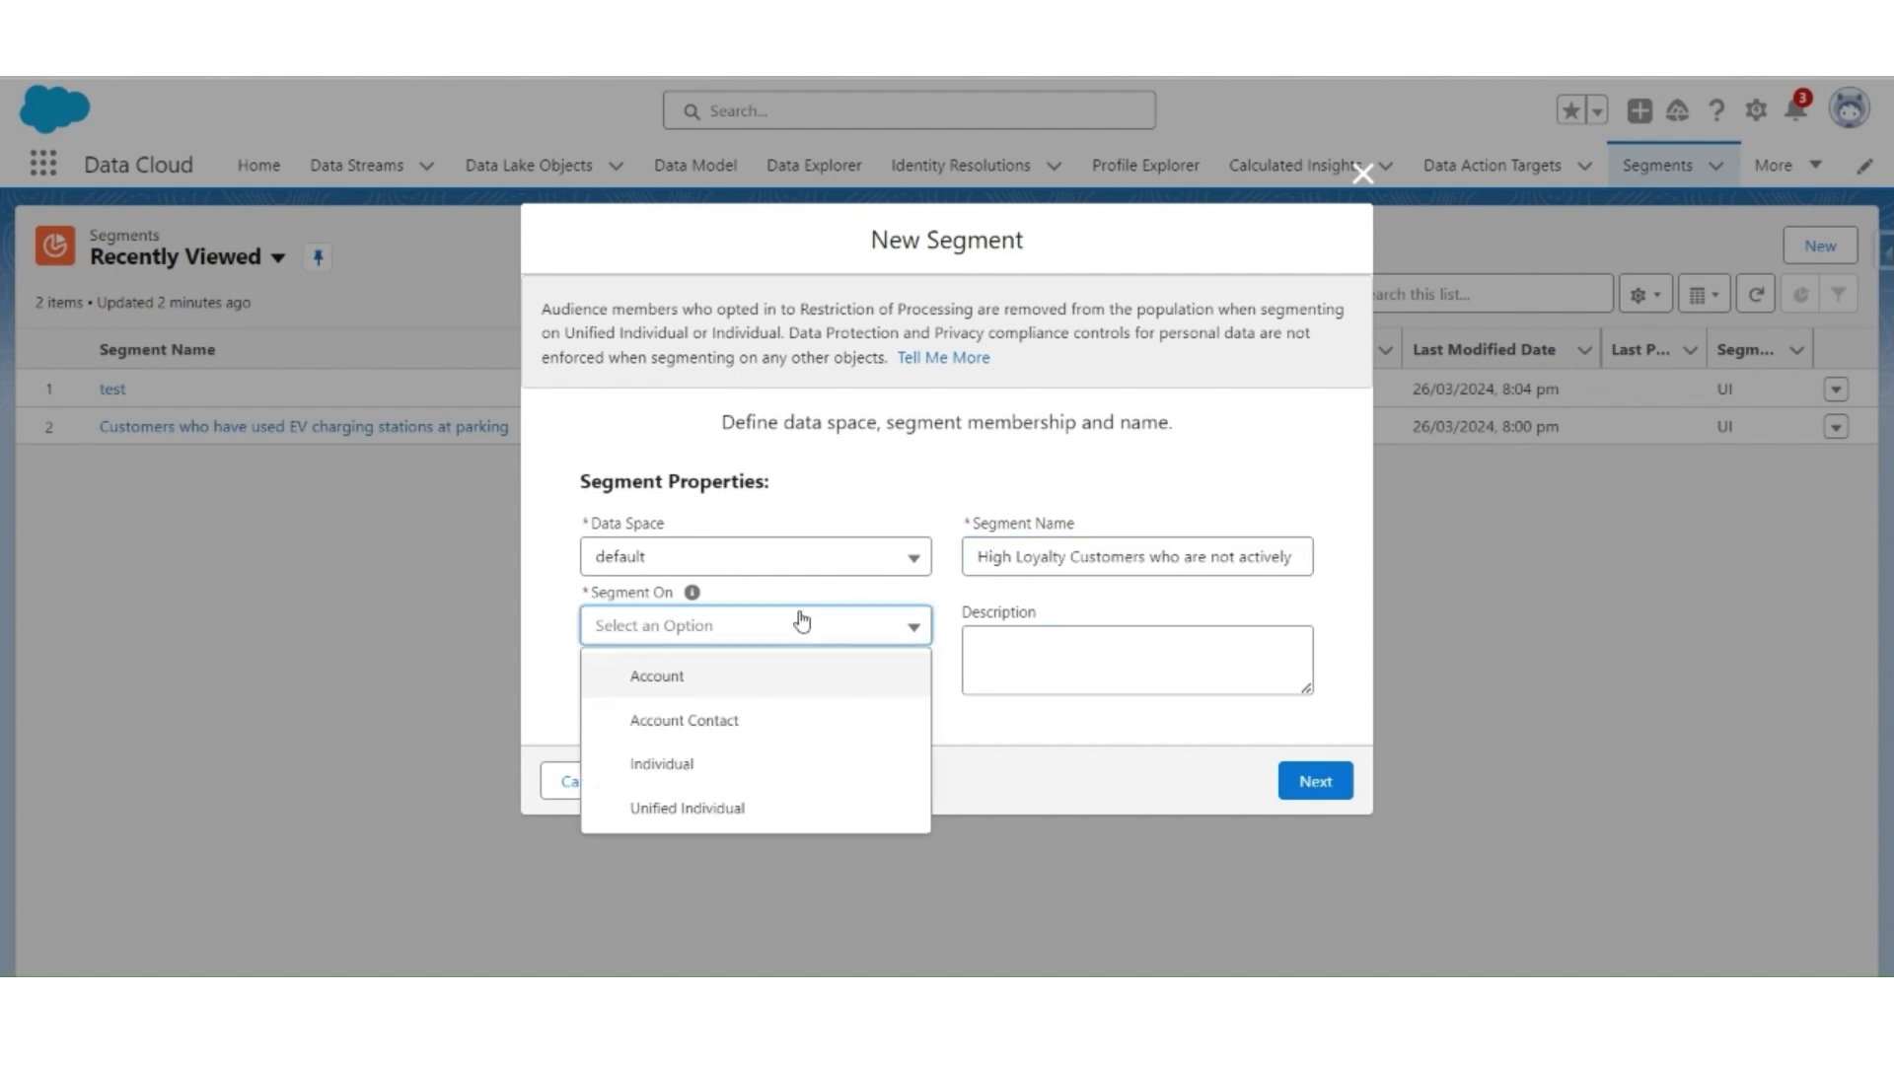
{"action": "left_click", "coordinate": [743, 809]}
{"action": "left_click", "coordinate": [1082, 668]}
{"action": "left_click", "coordinate": [1314, 782]}
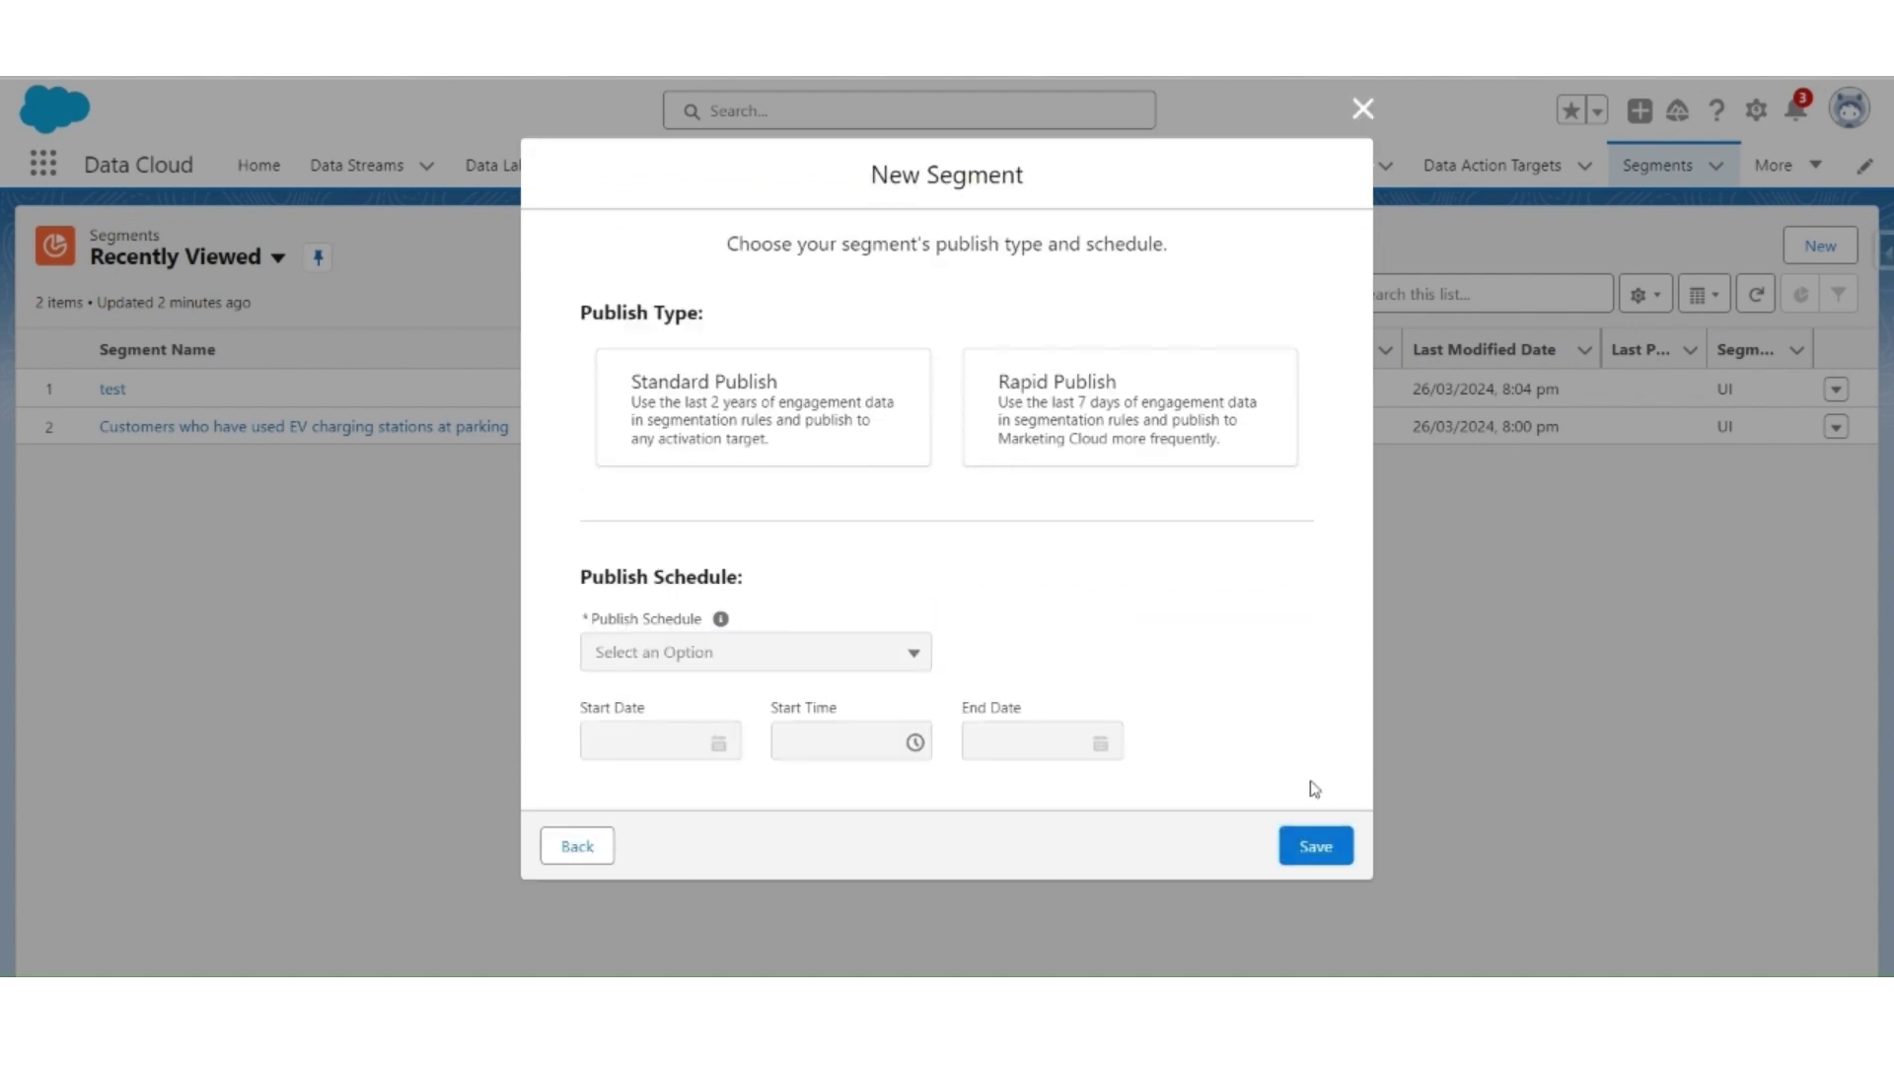
- Choose Standard Publish with a Don't refresh schedule and save the segment
{"action": "left_click", "coordinate": [797, 412]}
{"action": "scroll", "coordinate": [710, 592], "scroll_direction": "down", "scroll_amount": 3}
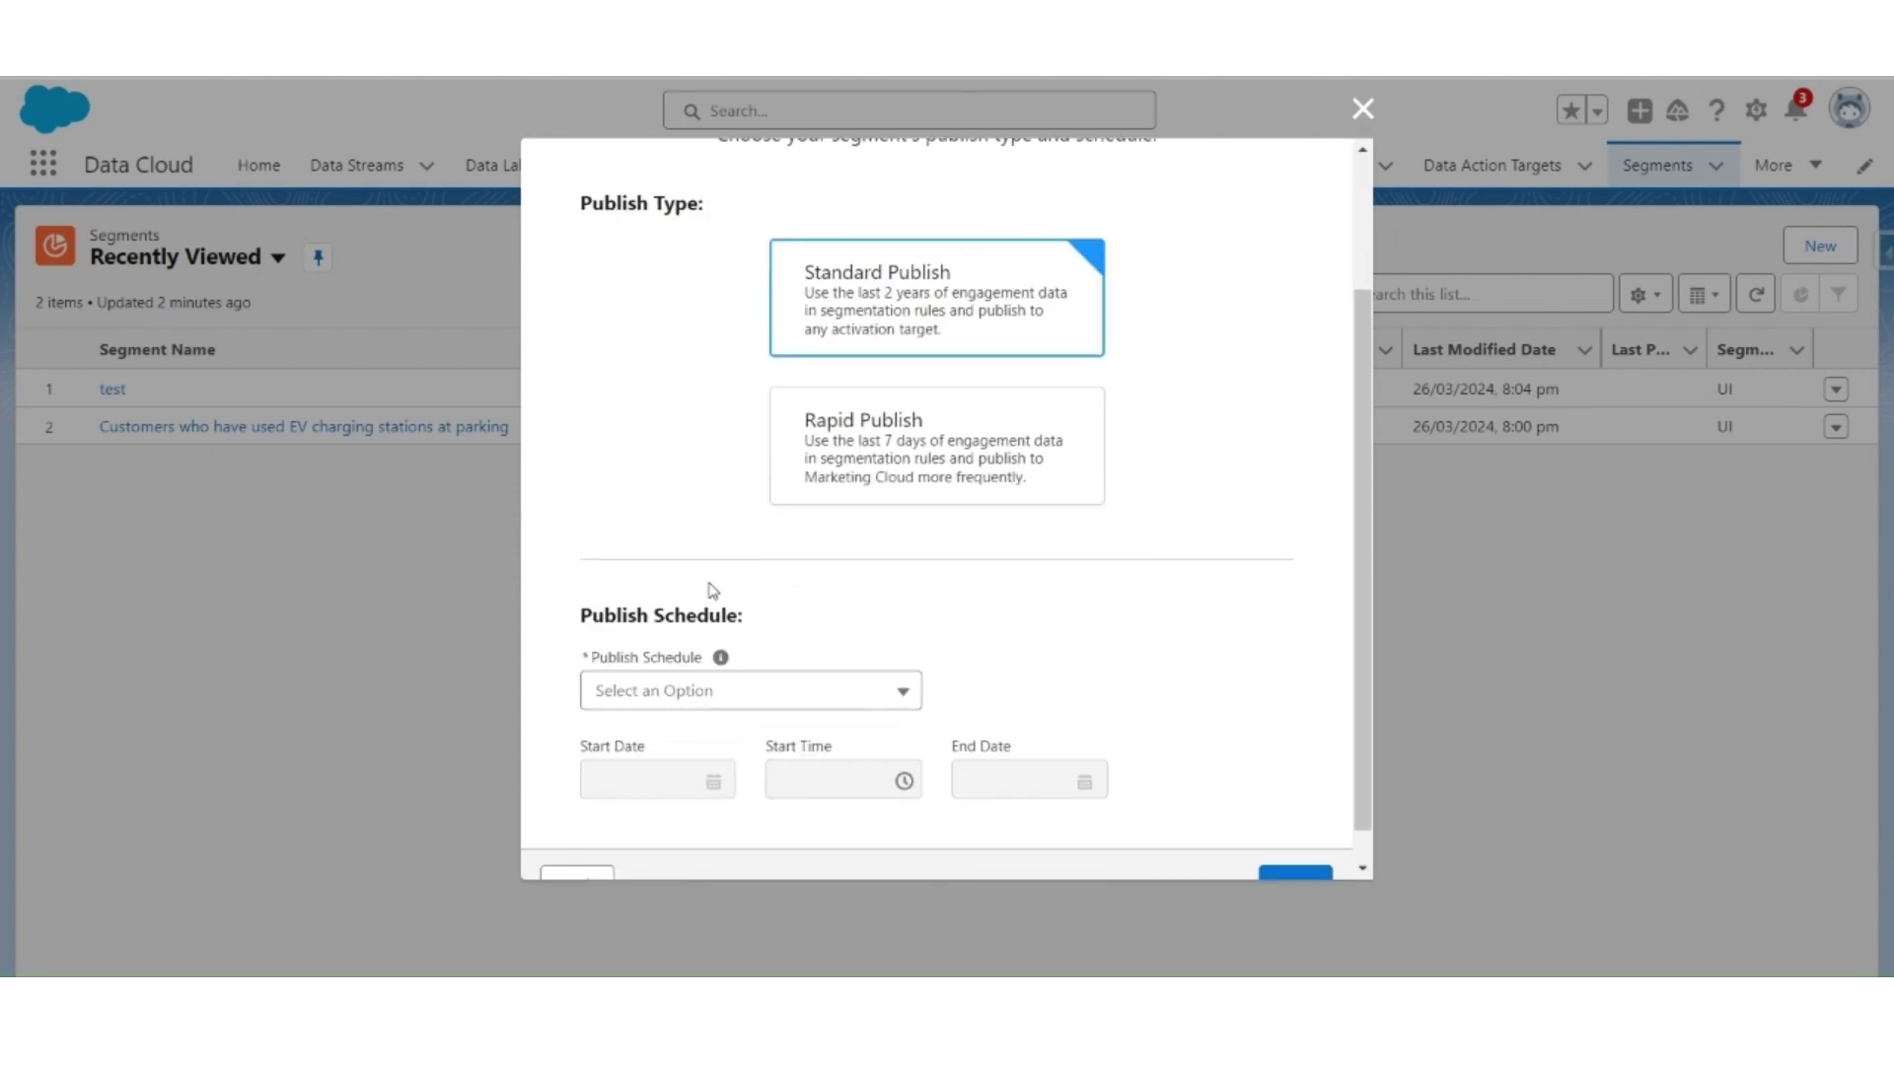
{"action": "left_click", "coordinate": [685, 651]}
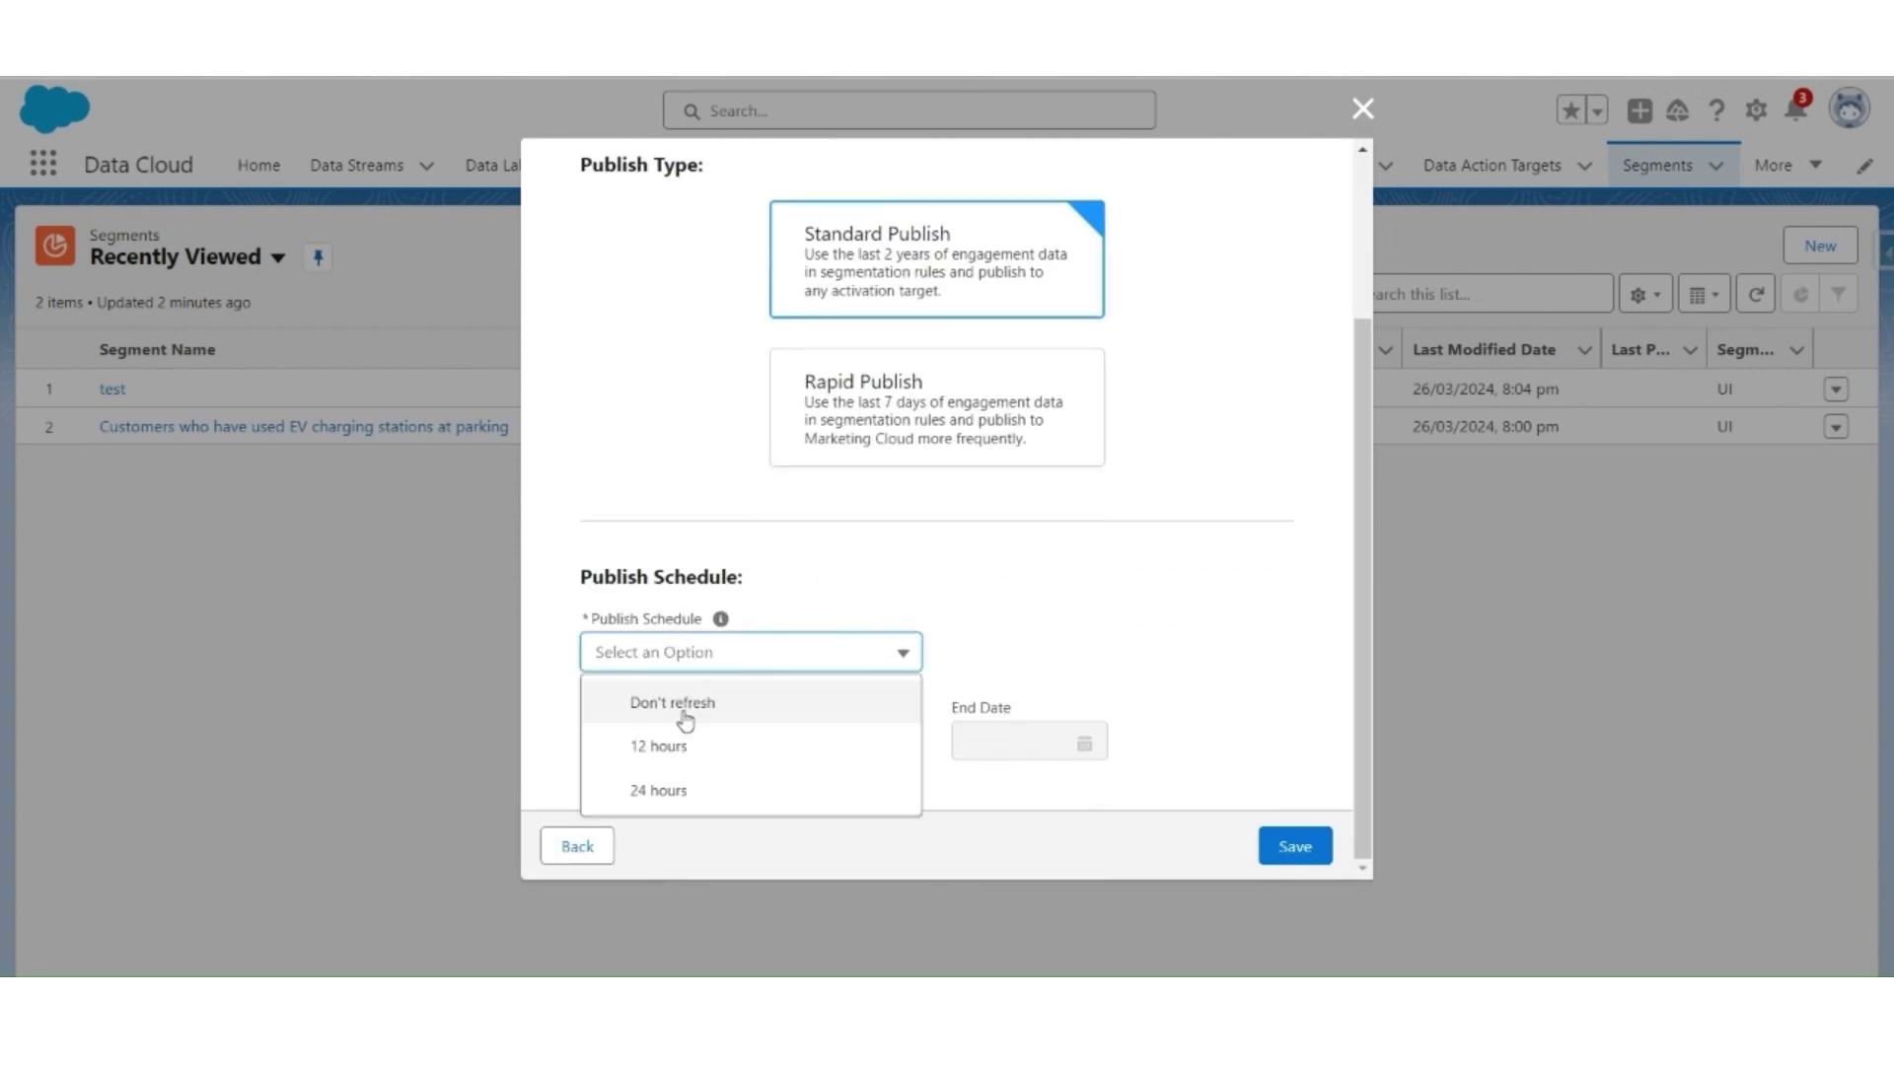
{"action": "left_click", "coordinate": [682, 706]}
{"action": "left_click", "coordinate": [1294, 846]}
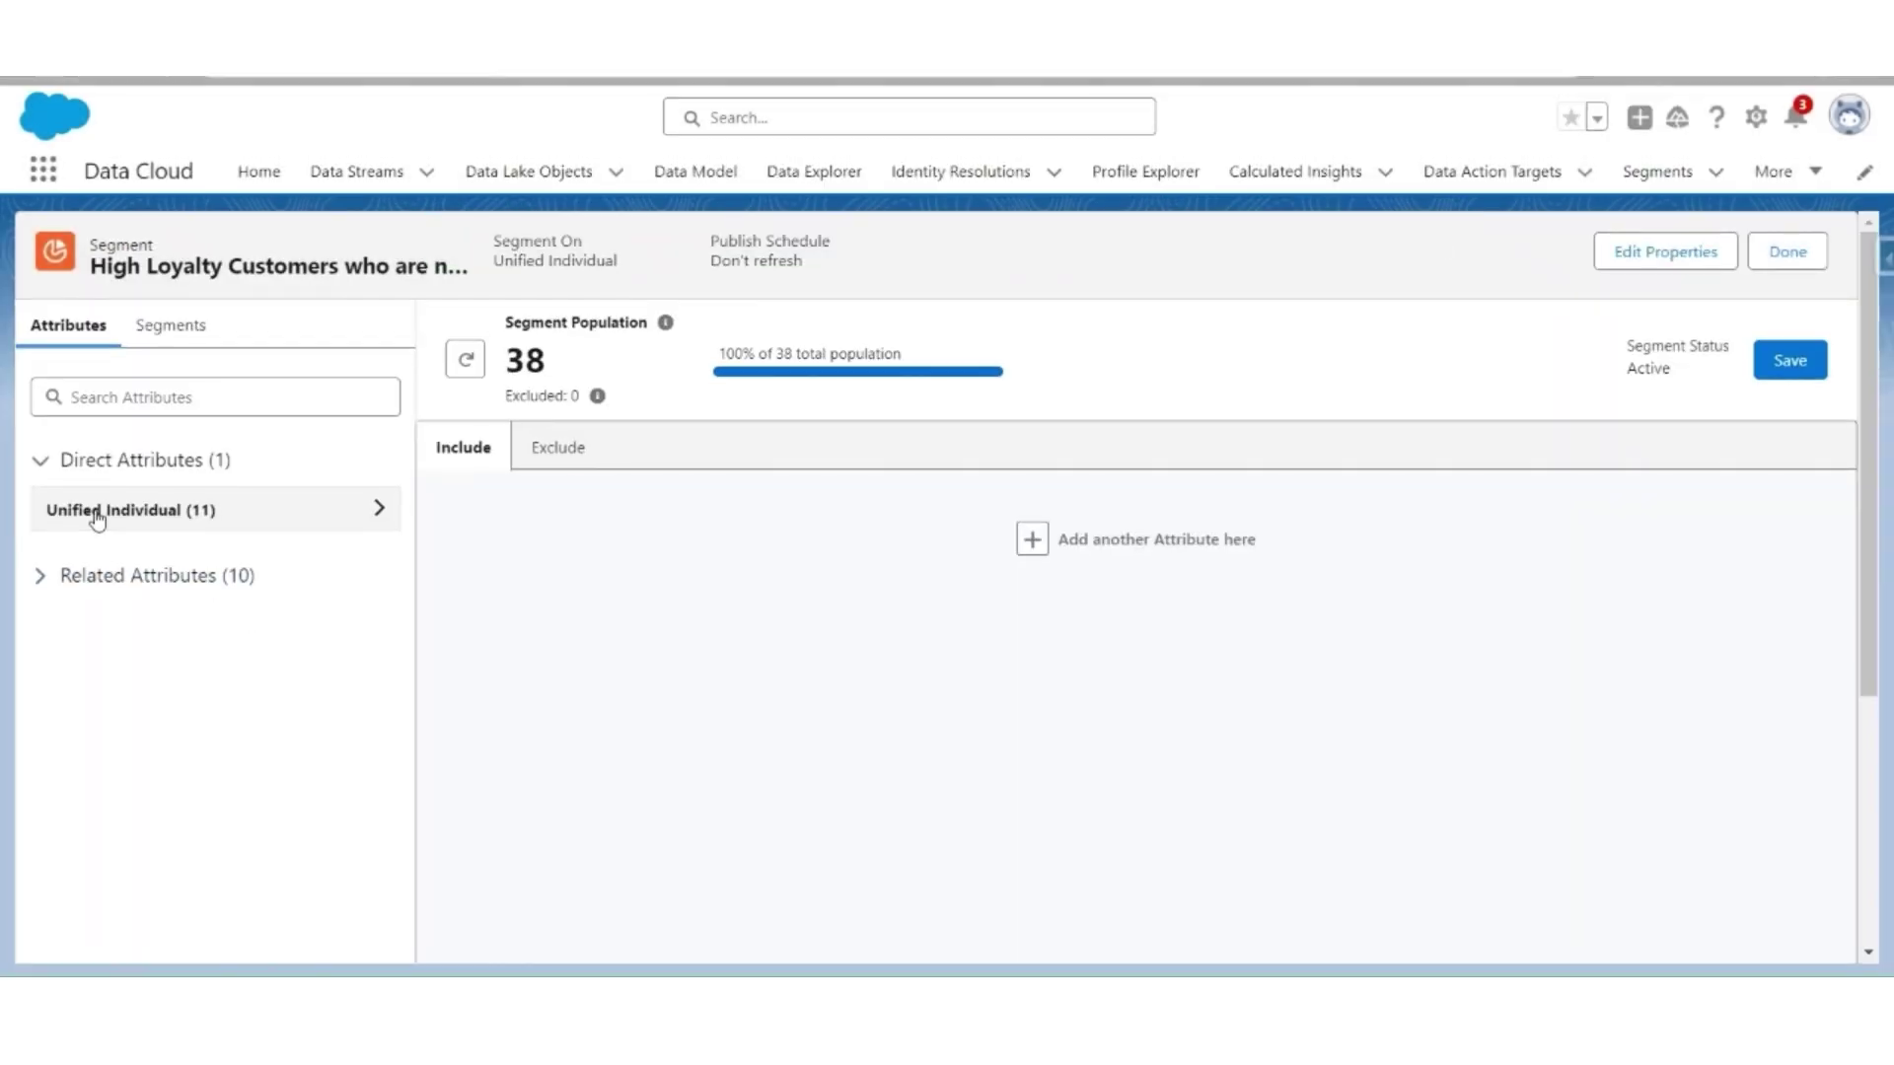
- Add an include rule: Total Loyalty Points Per Customer is greater than 1000
{"action": "left_click", "coordinate": [97, 510]}
{"action": "scroll", "coordinate": [135, 641], "scroll_direction": "down", "scroll_amount": 4}
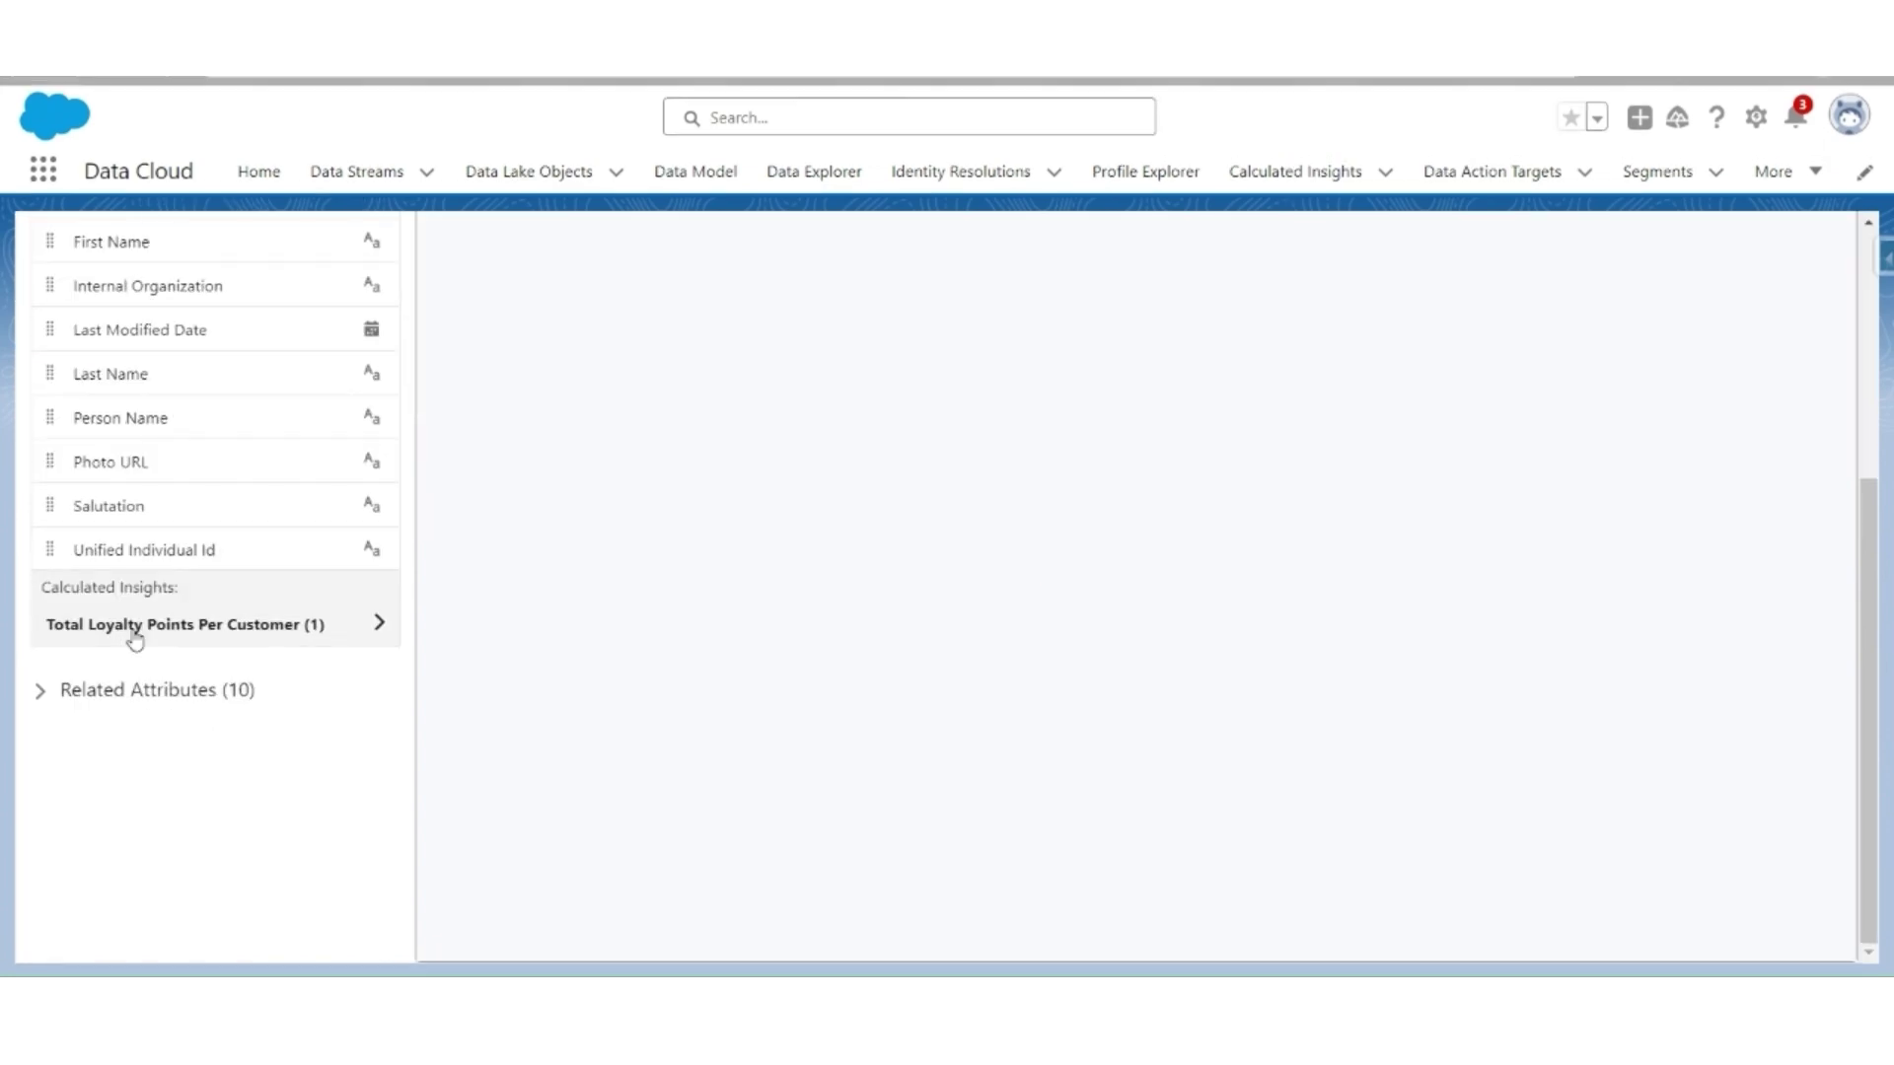
{"action": "left_click", "coordinate": [135, 631]}
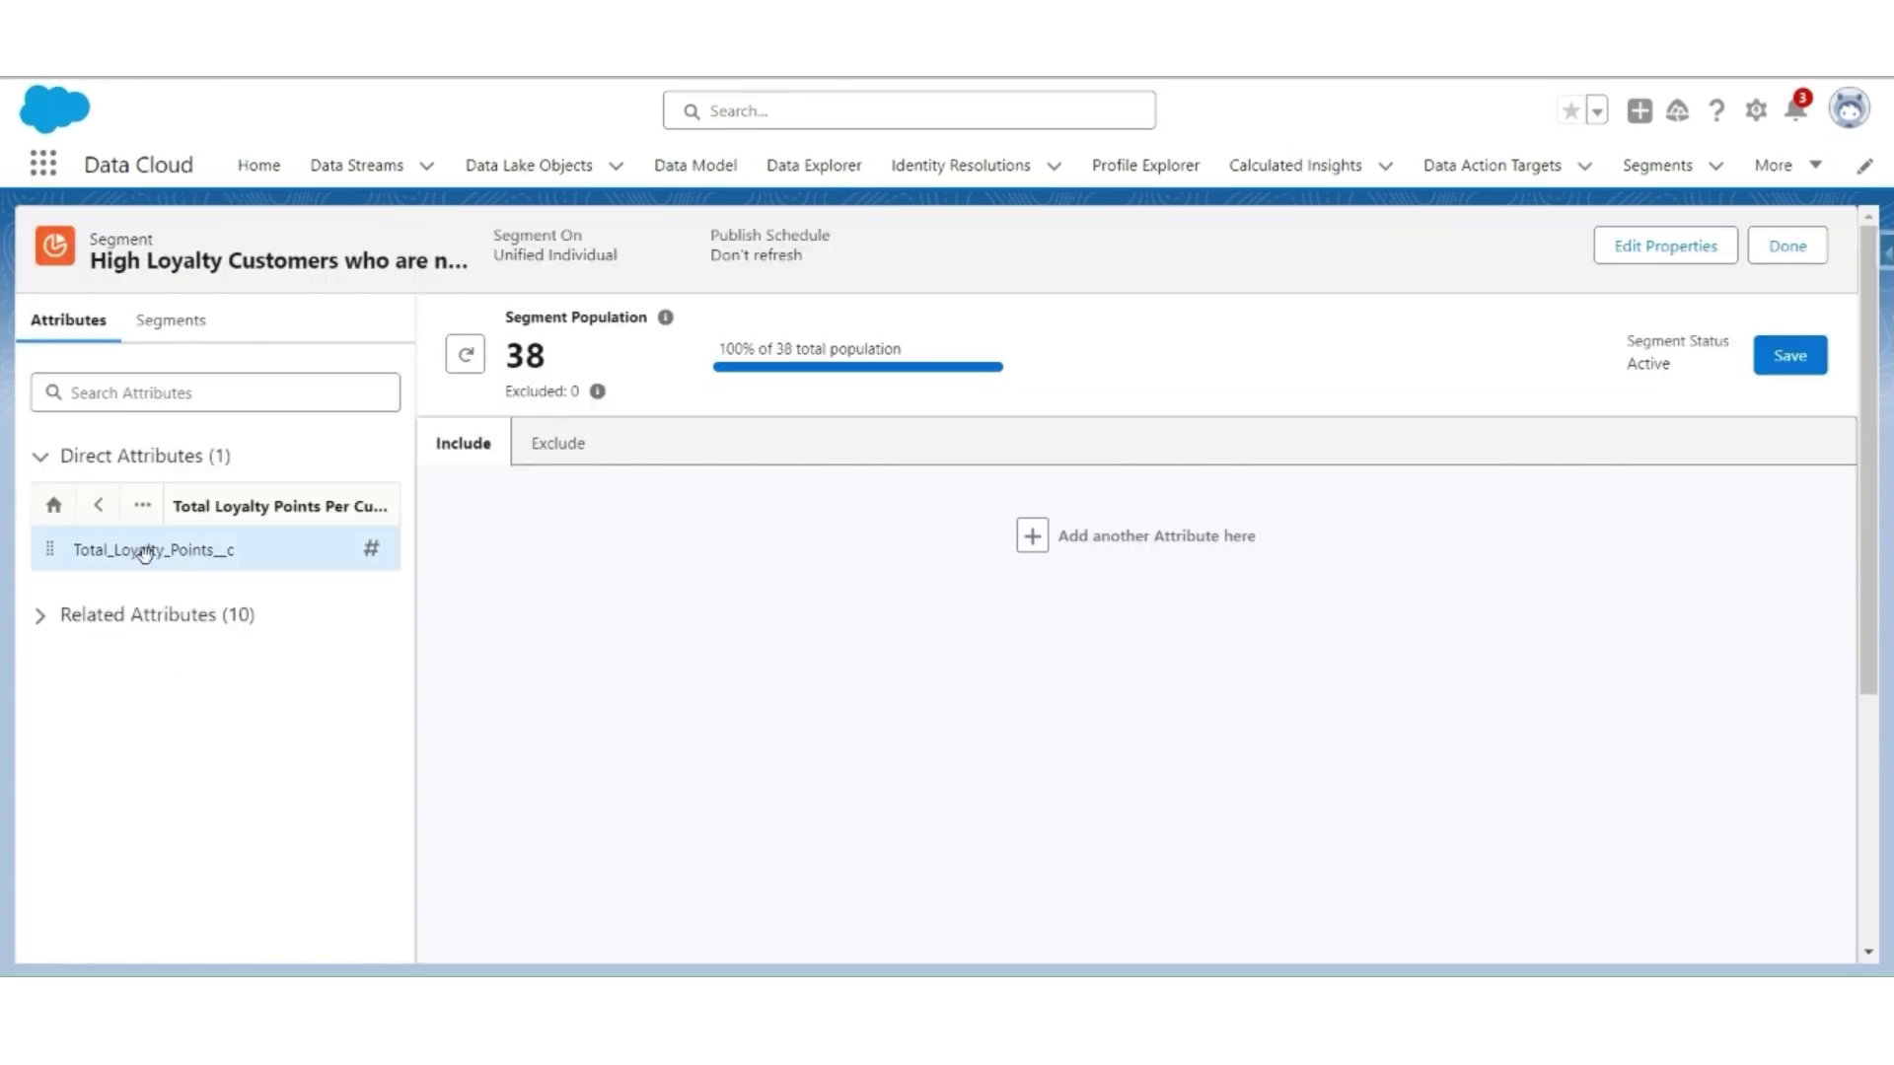
{"action": "left_click_drag", "start_coordinate": [145, 555], "coordinate": [804, 555]}
{"action": "left_click", "coordinate": [786, 601]}
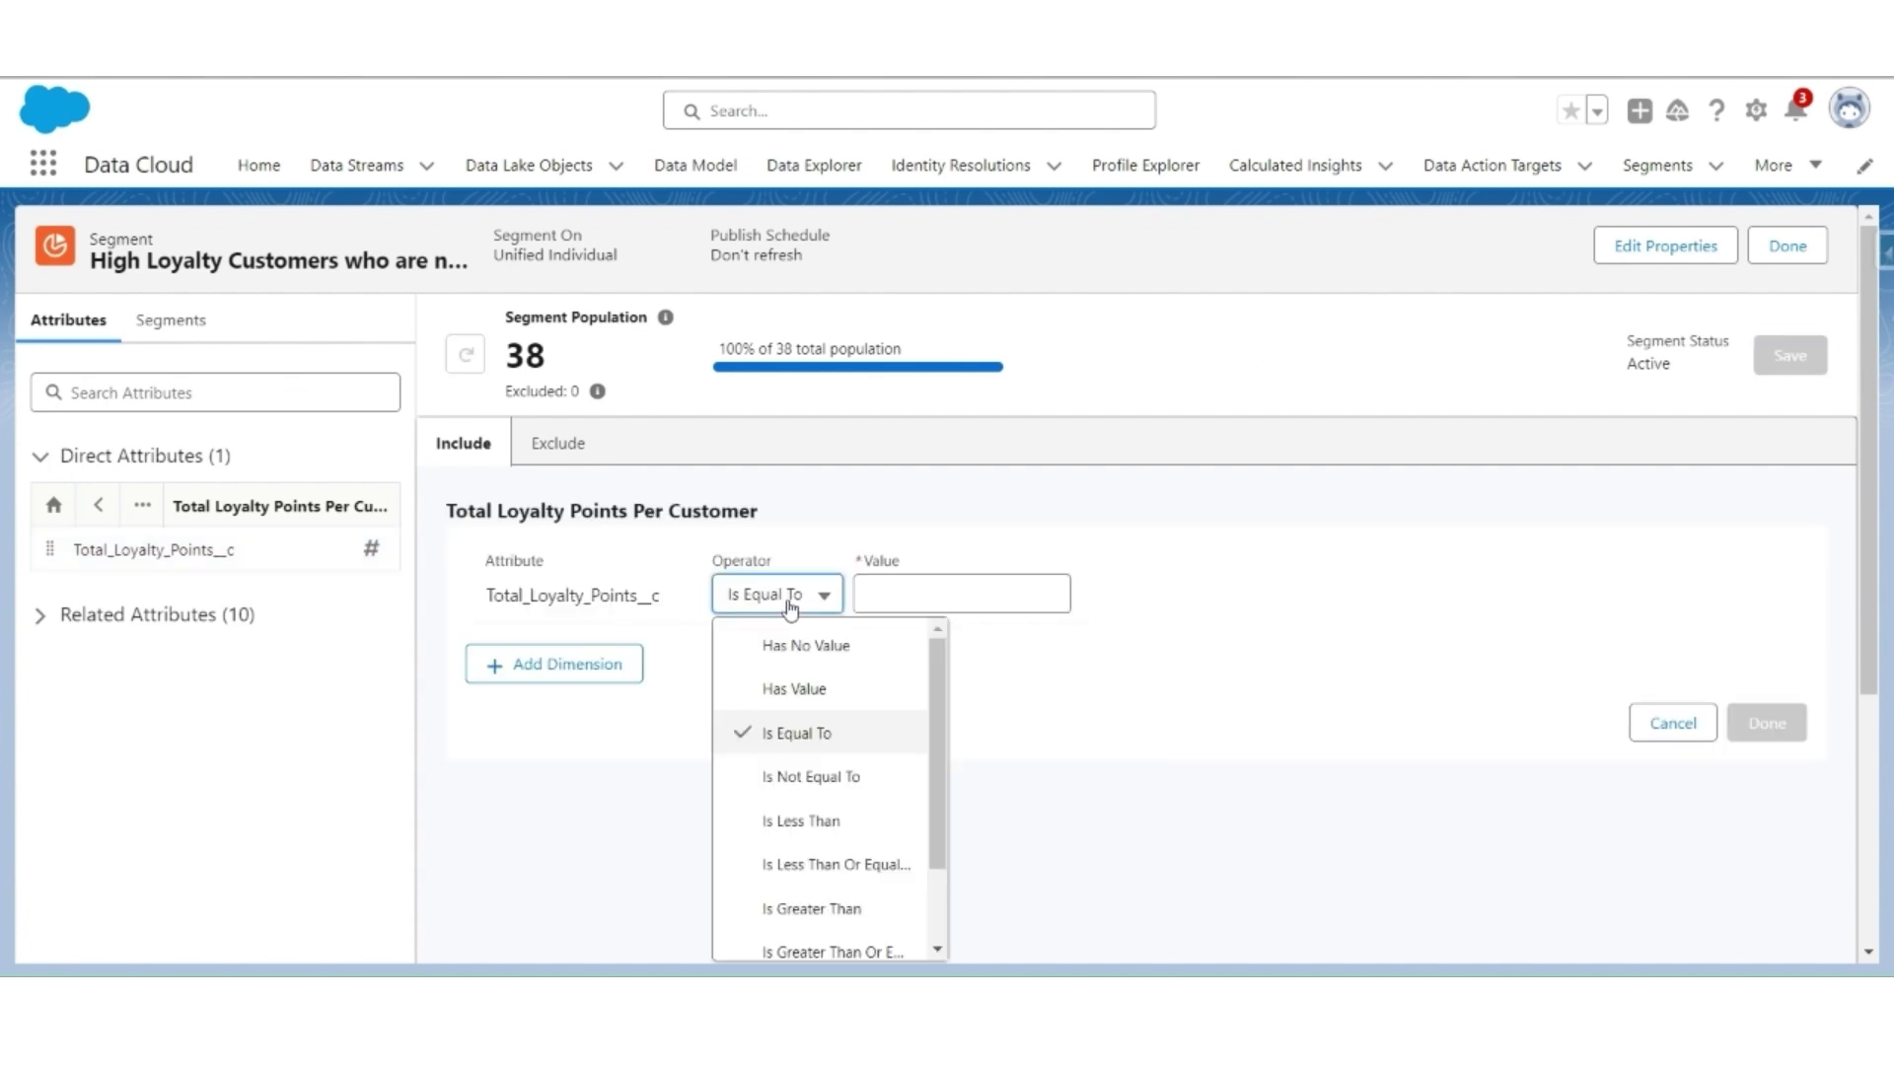
{"action": "scroll", "coordinate": [816, 804], "scroll_direction": "down", "scroll_amount": 1}
{"action": "left_click", "coordinate": [818, 801]}
{"action": "left_click", "coordinate": [900, 595]}
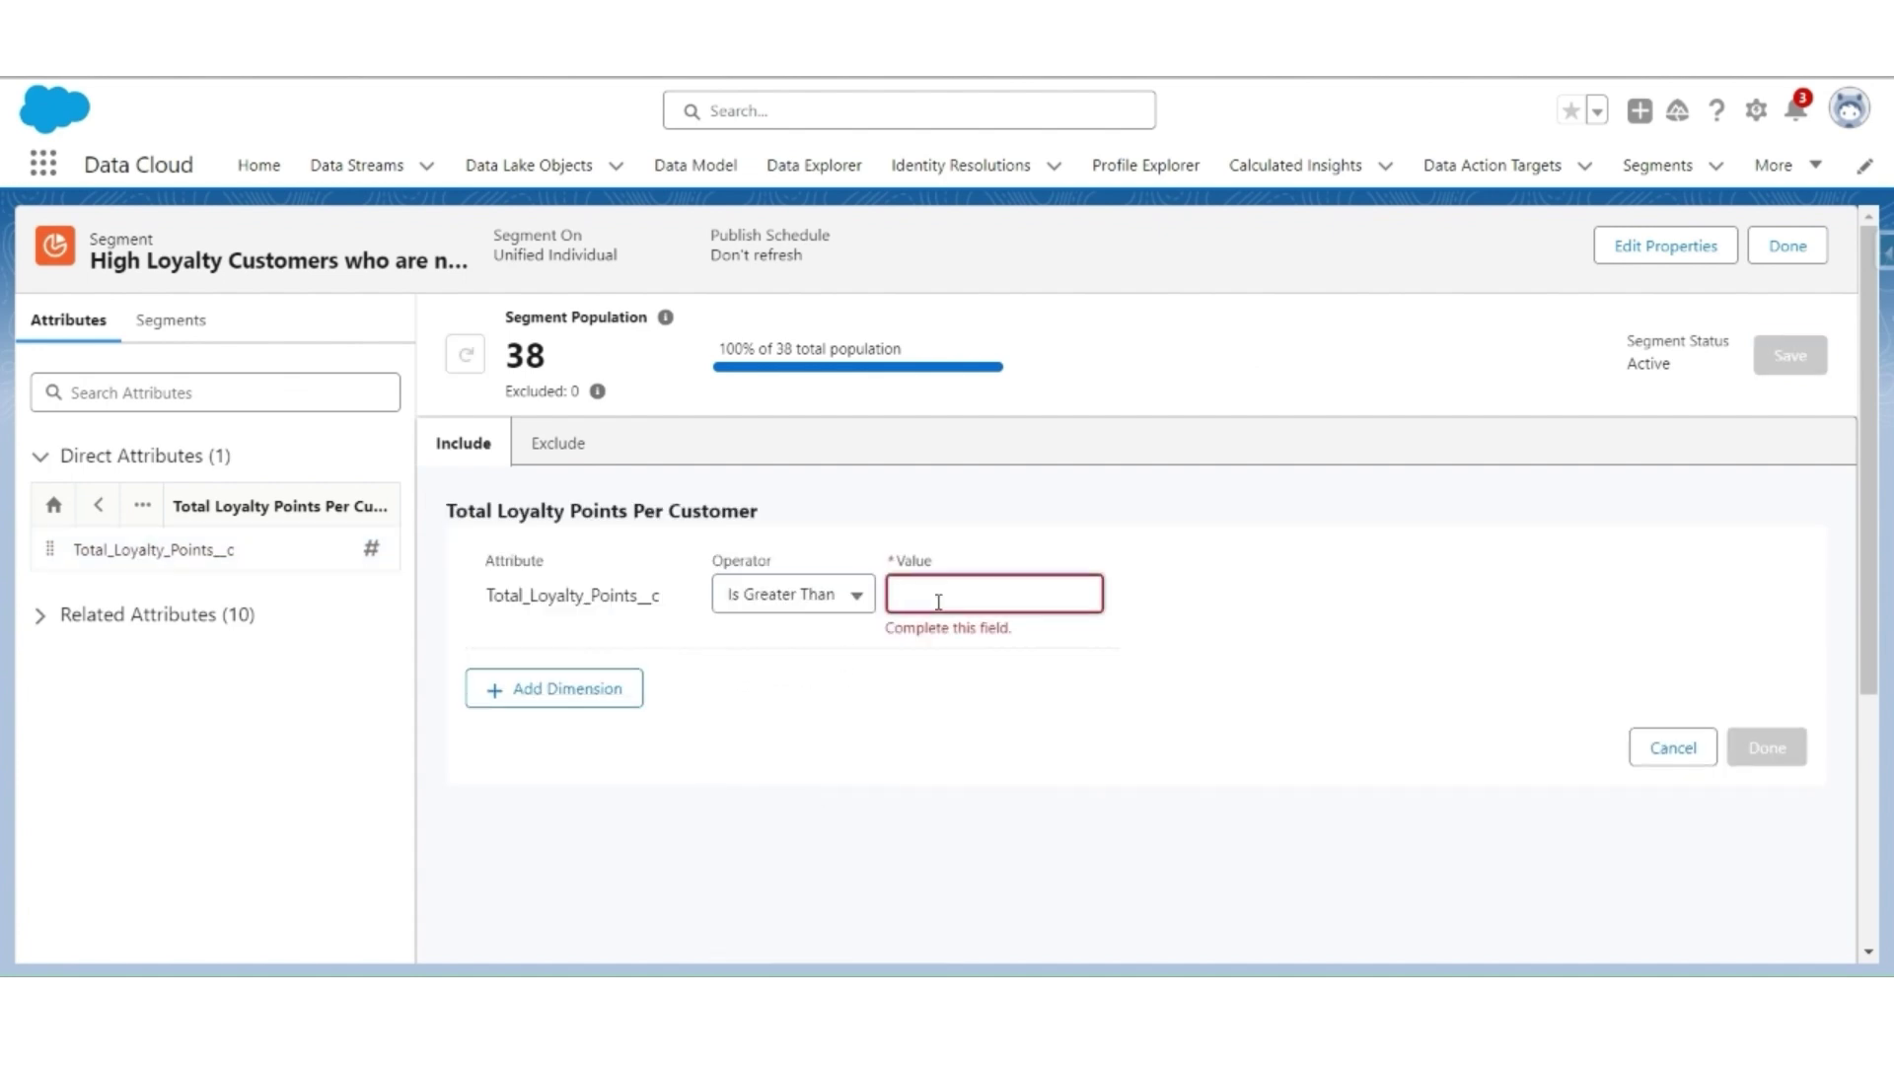
{"action": "type", "text": "100000"}
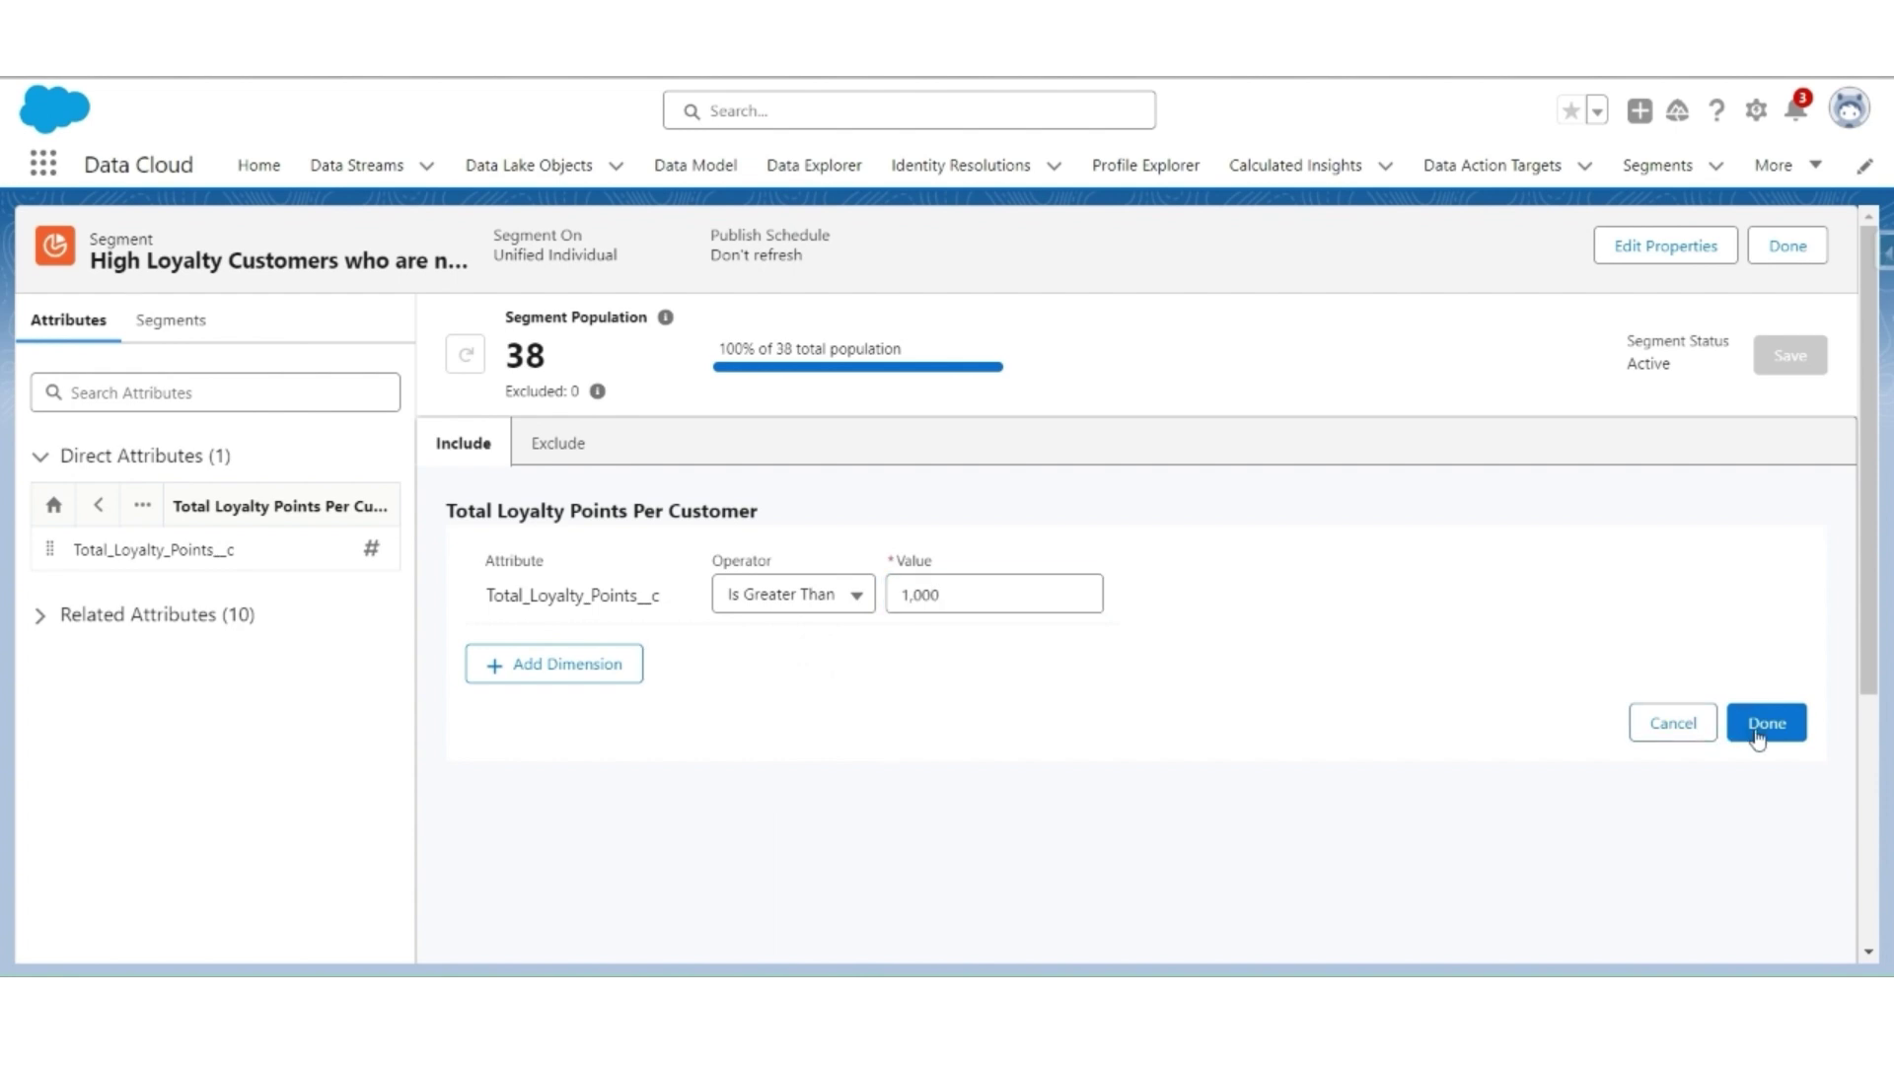
{"action": "left_click", "coordinate": [1758, 735]}
{"action": "left_click", "coordinate": [97, 507]}
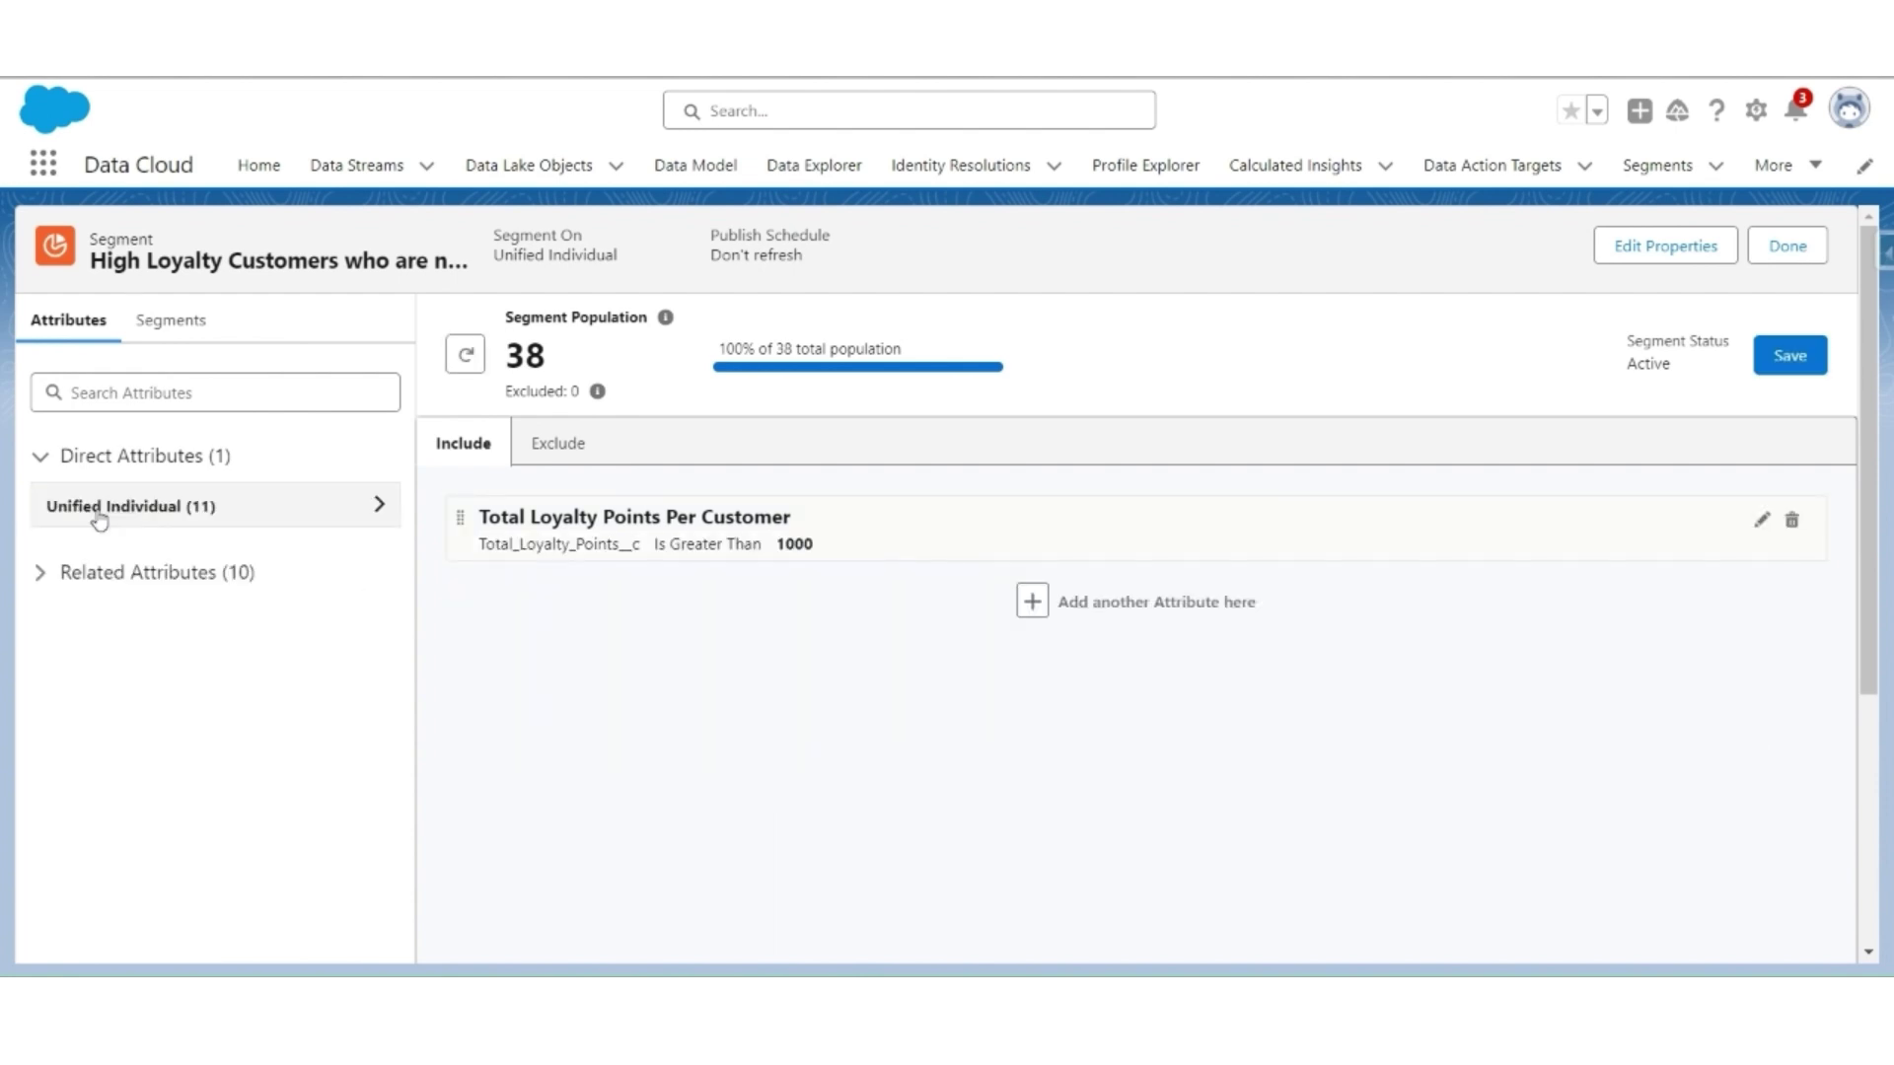
- Add a Sales Order Confirmation Date condition: count exactly 0 in the last 3 months
{"action": "left_click", "coordinate": [148, 572]}
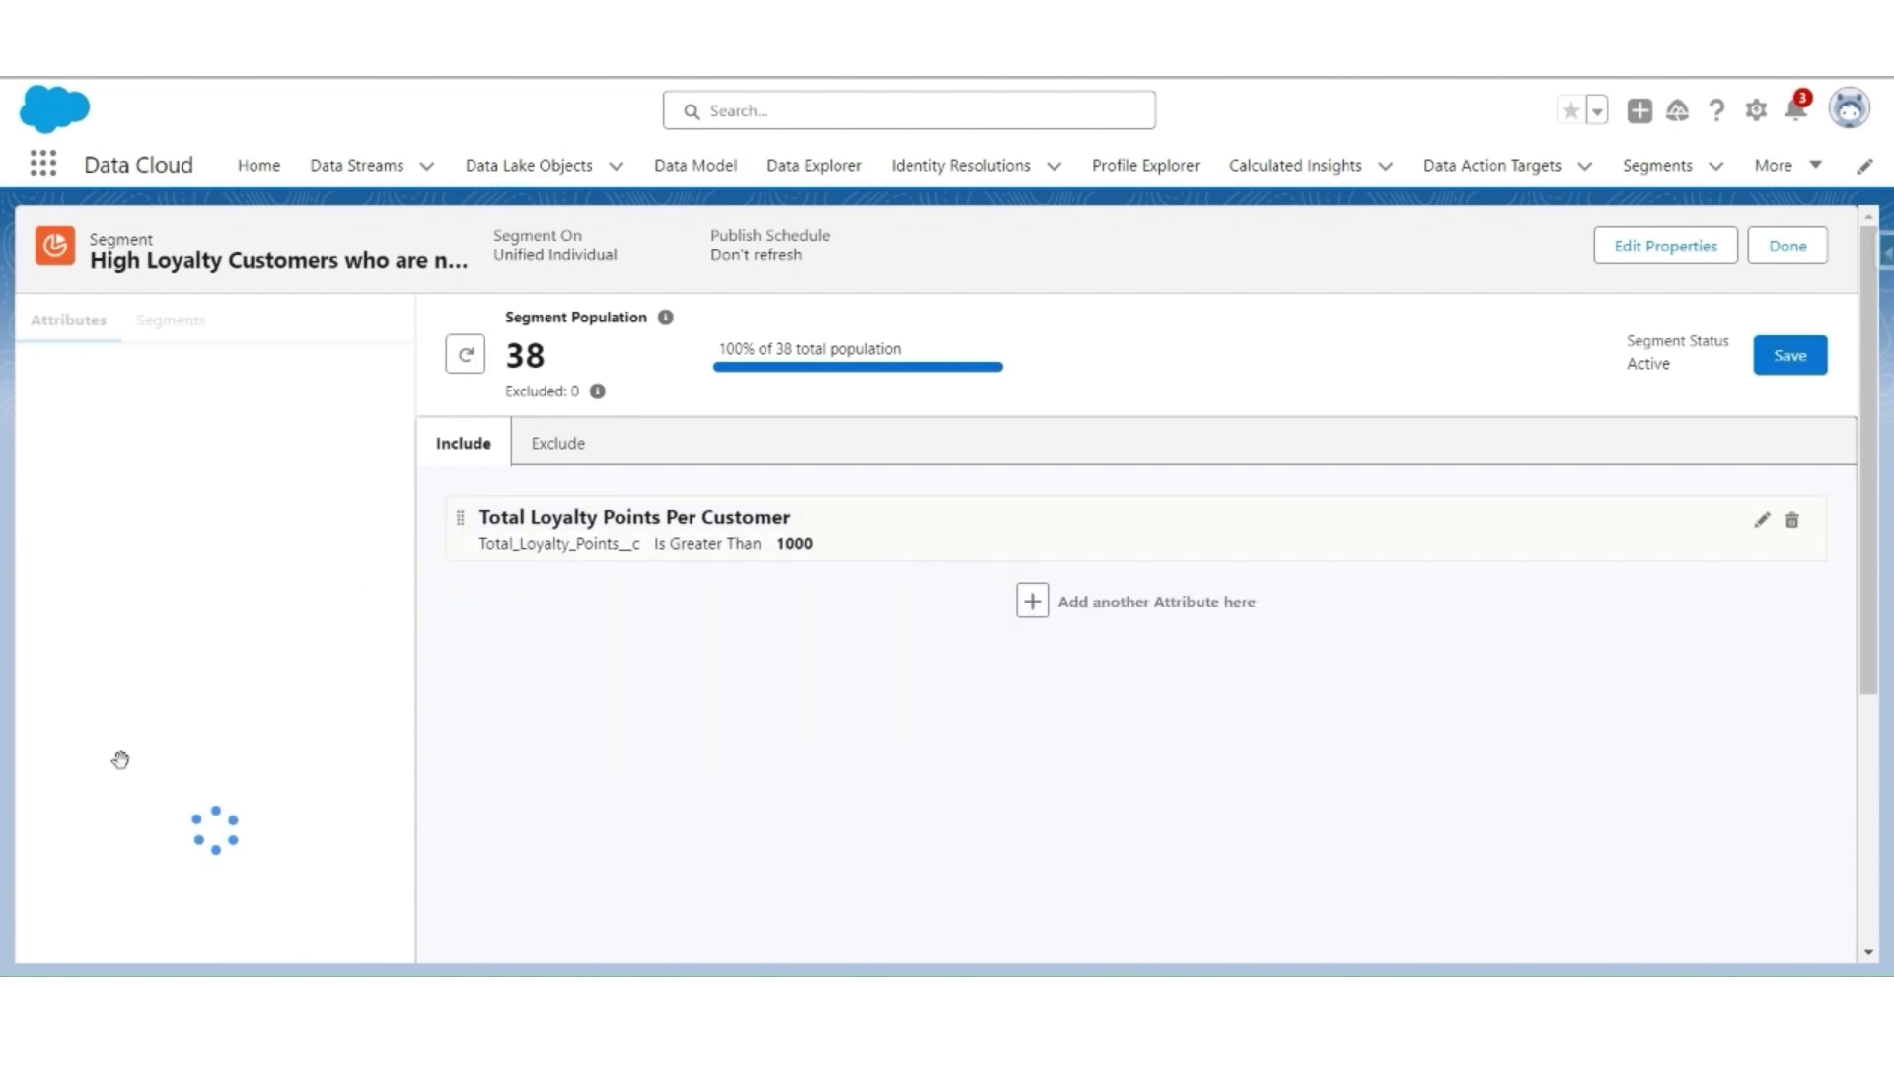
{"action": "left_click_drag", "start_coordinate": [127, 694], "coordinate": [669, 596]}
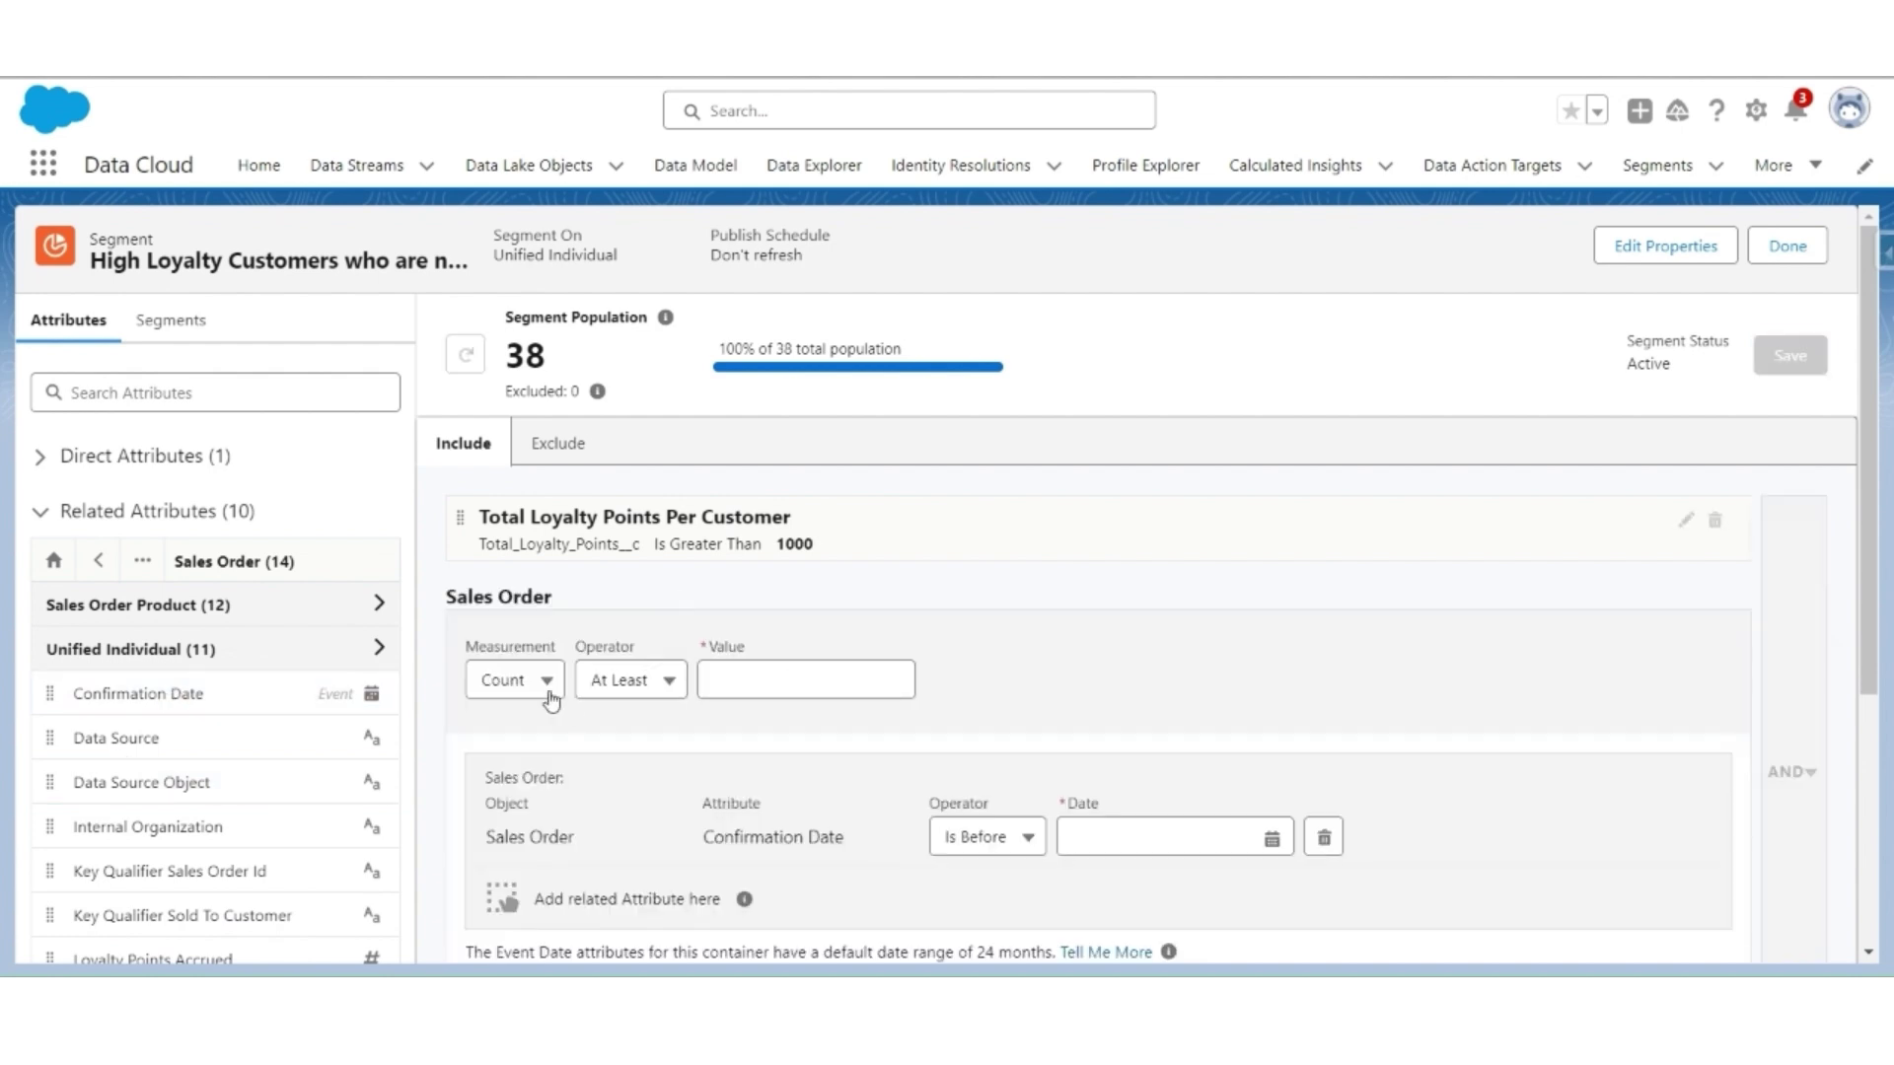
{"action": "left_click", "coordinate": [626, 679]}
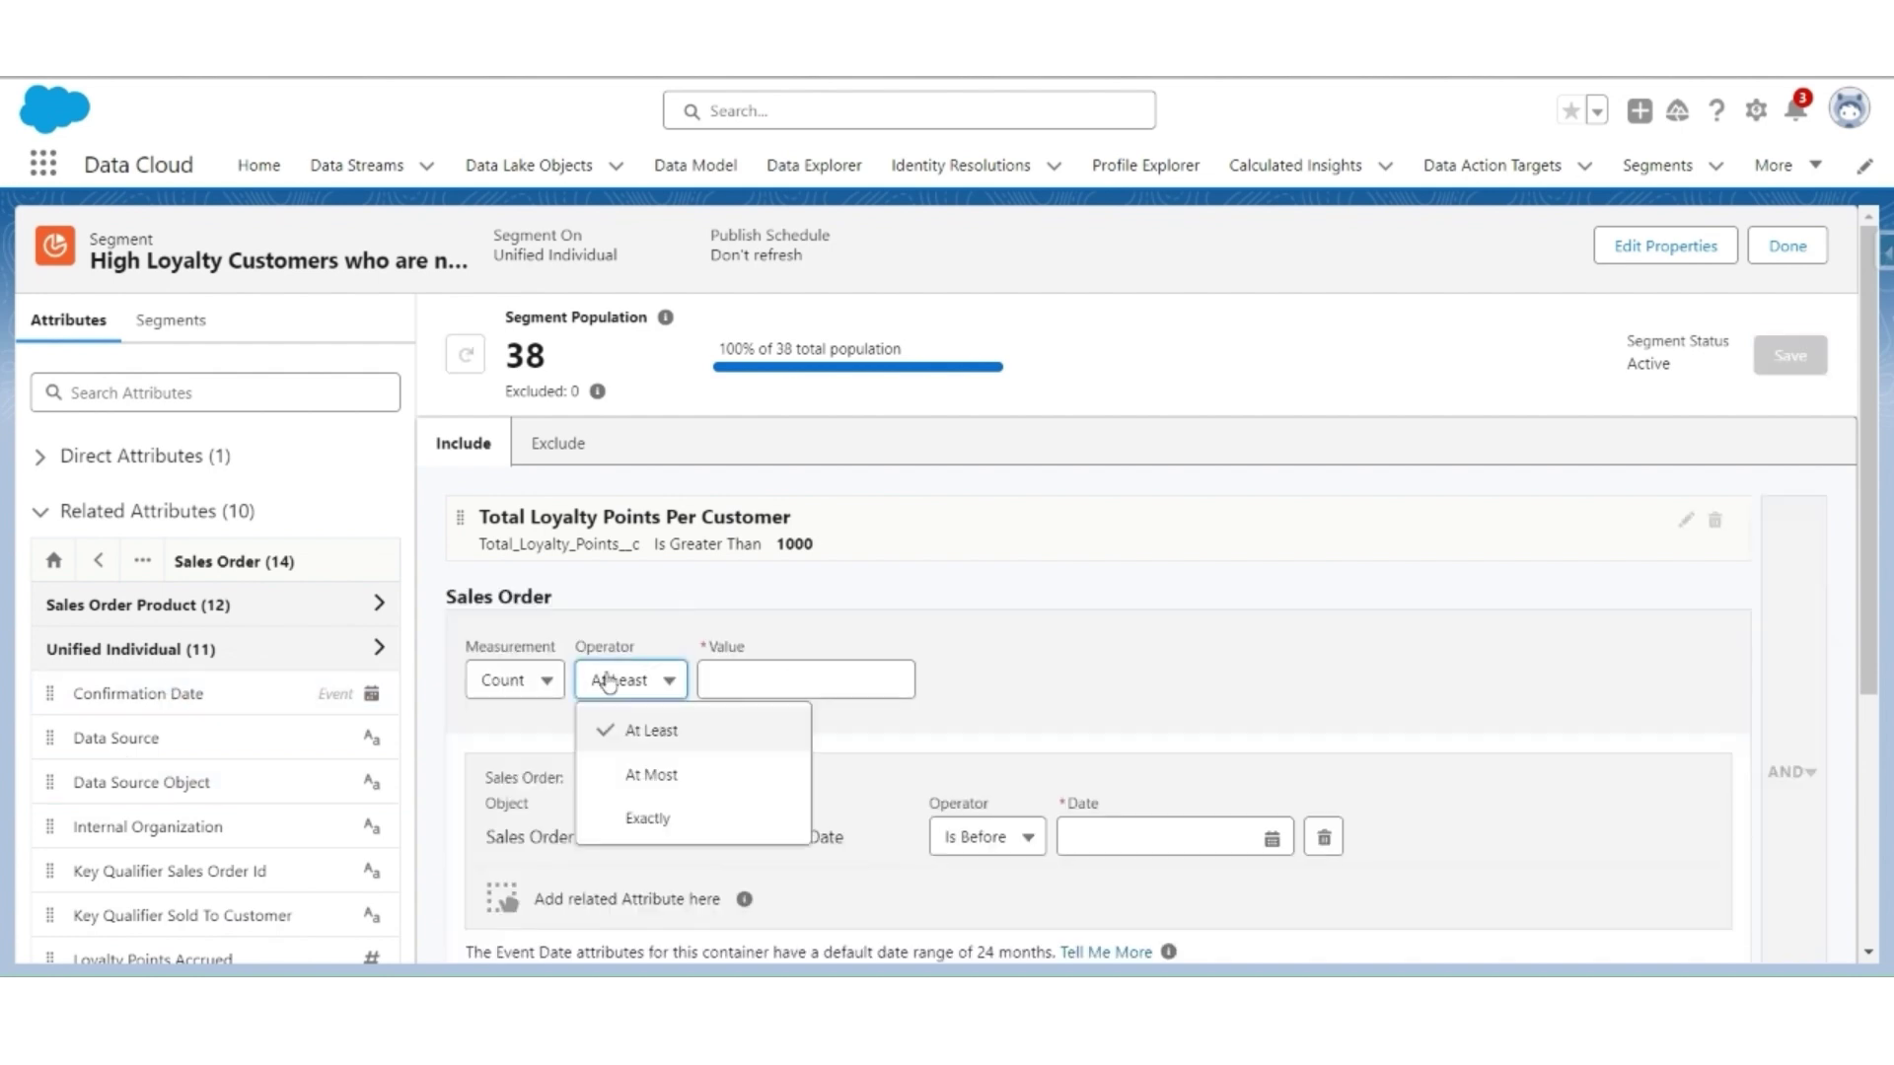
{"action": "left_click", "coordinate": [643, 816]}
{"action": "left_click", "coordinate": [789, 683]}
{"action": "type", "text": "0"}
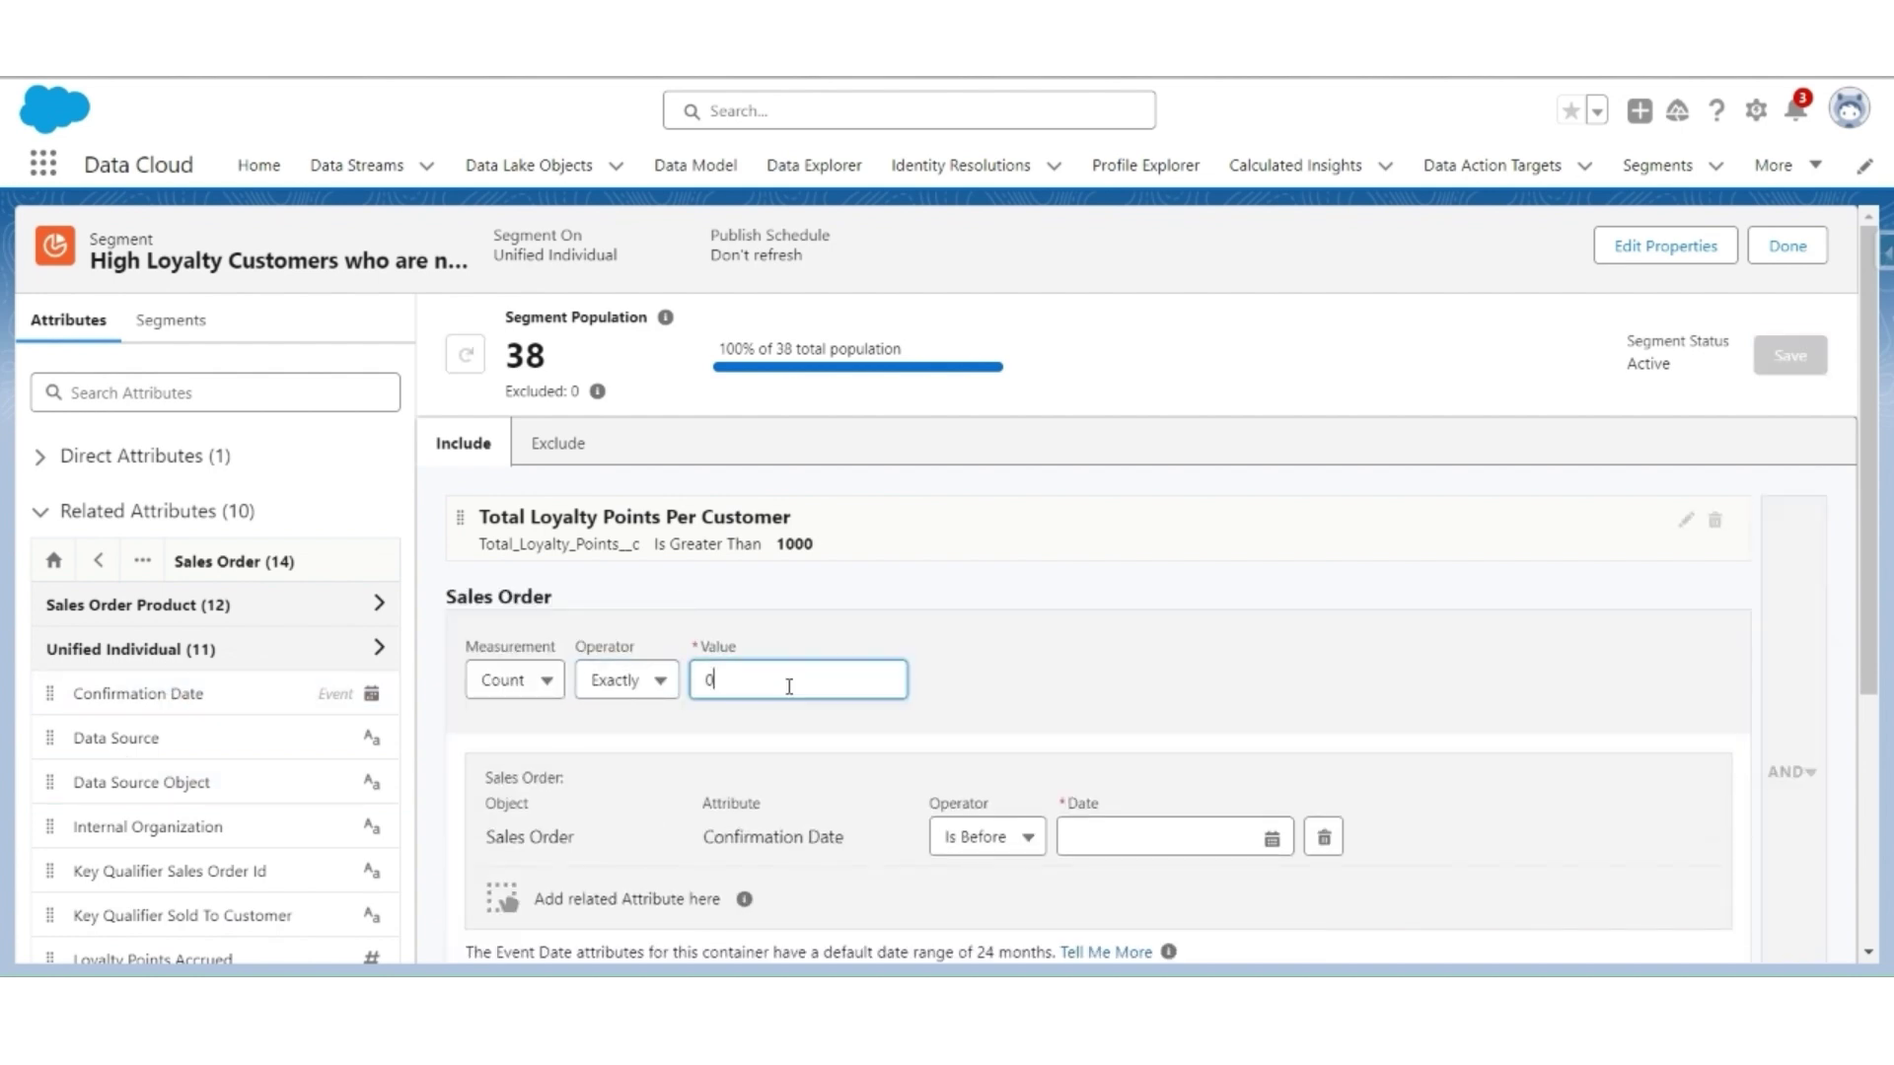
{"action": "left_click", "coordinate": [1016, 843]}
{"action": "scroll", "coordinate": [1239, 774], "scroll_direction": "down", "scroll_amount": 4}
{"action": "scroll", "coordinate": [1090, 694], "scroll_direction": "down", "scroll_amount": 3}
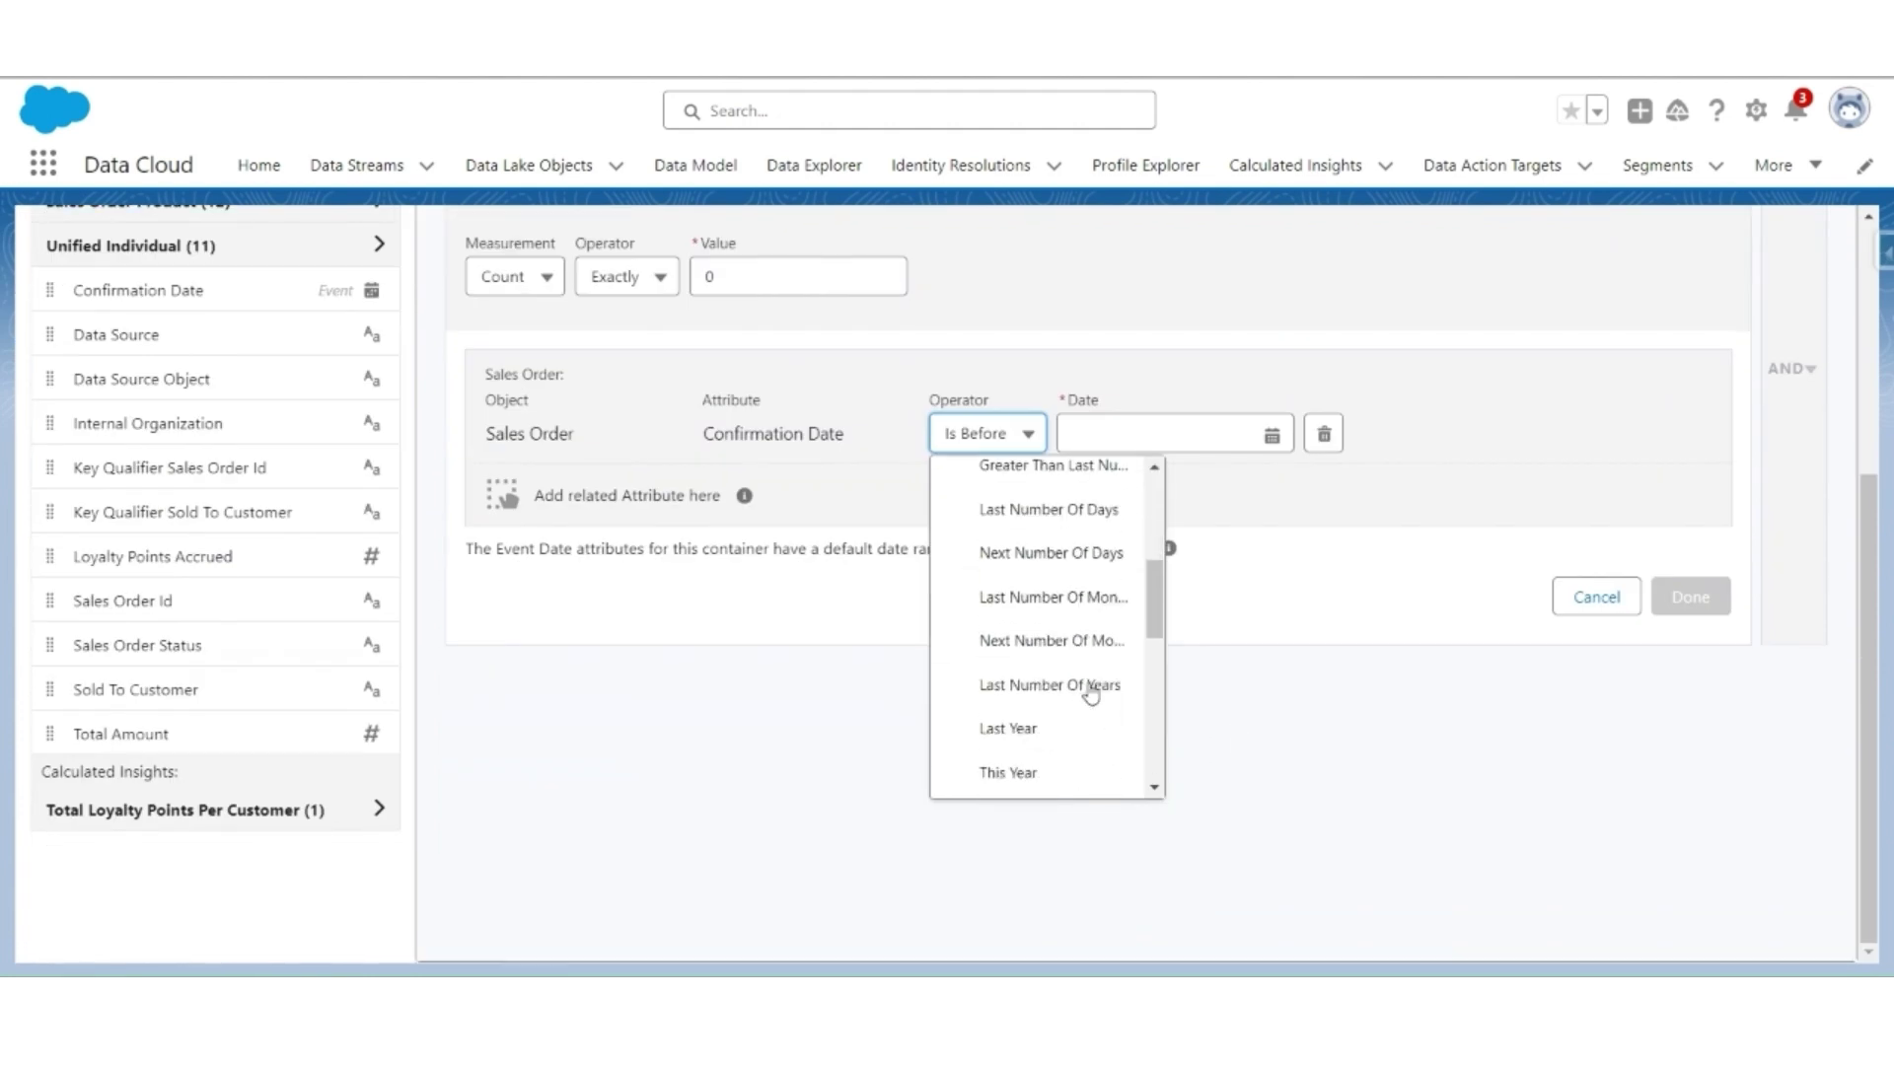
{"action": "left_click", "coordinate": [1061, 616]}
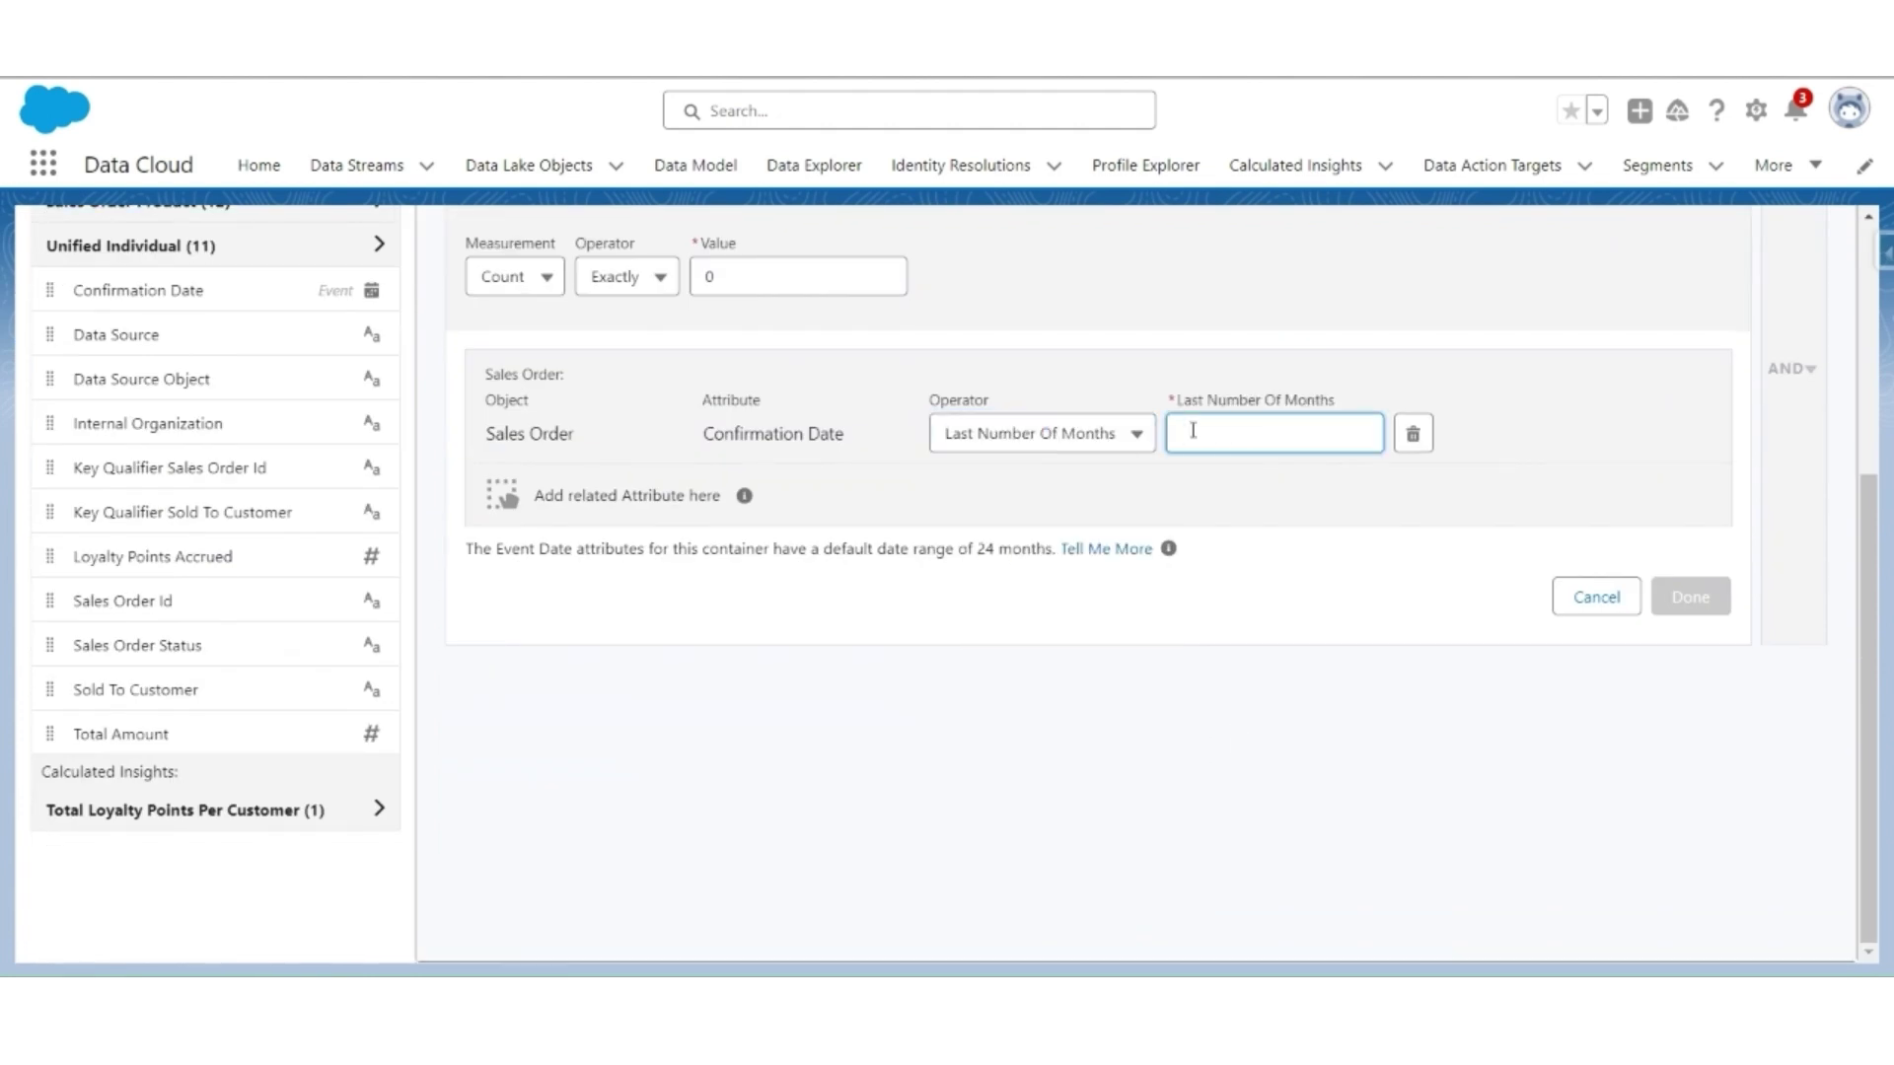
{"action": "type", "text": "3"}
{"action": "left_click", "coordinate": [1004, 797]}
- Confirm the Sales Order condition, recount the population, and save the segment
{"action": "scroll", "coordinate": [1004, 798], "scroll_direction": "up", "scroll_amount": 3}
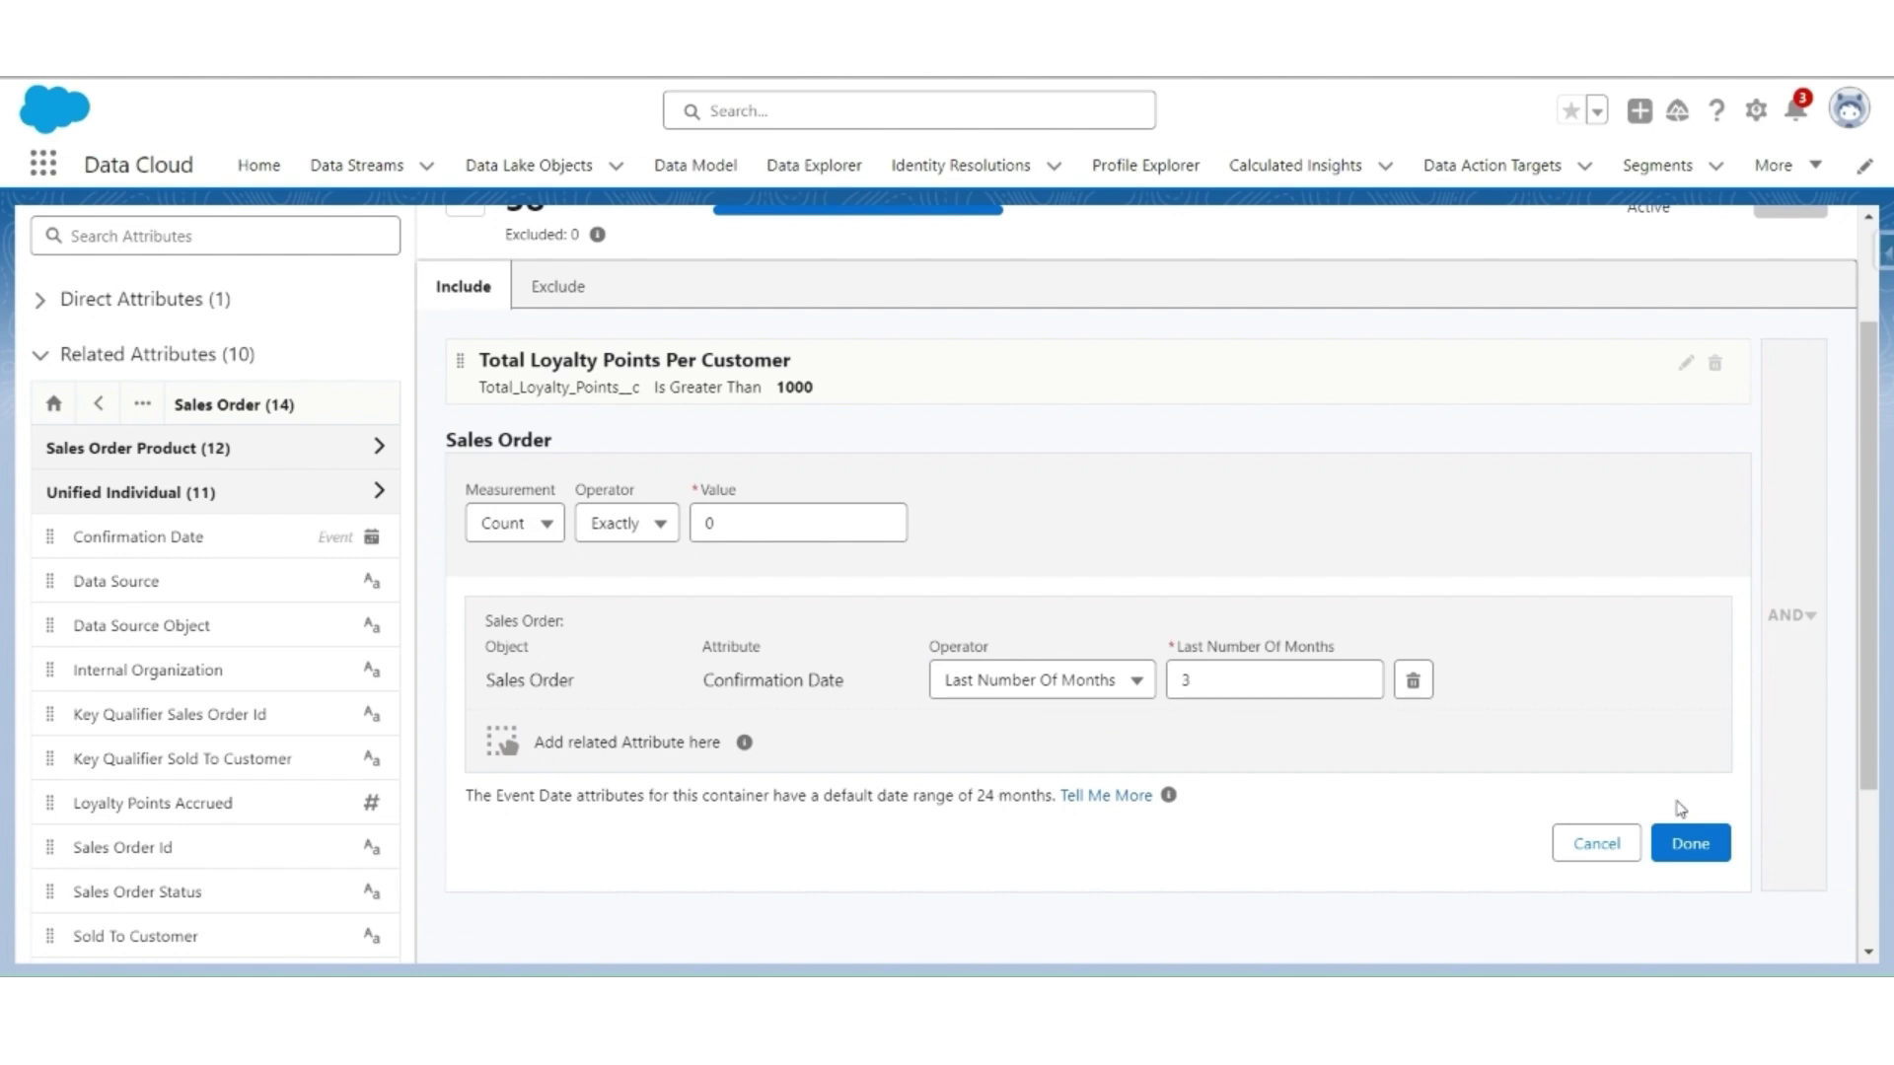
{"action": "left_click", "coordinate": [1690, 843]}
{"action": "scroll", "coordinate": [1124, 761], "scroll_direction": "up", "scroll_amount": 2}
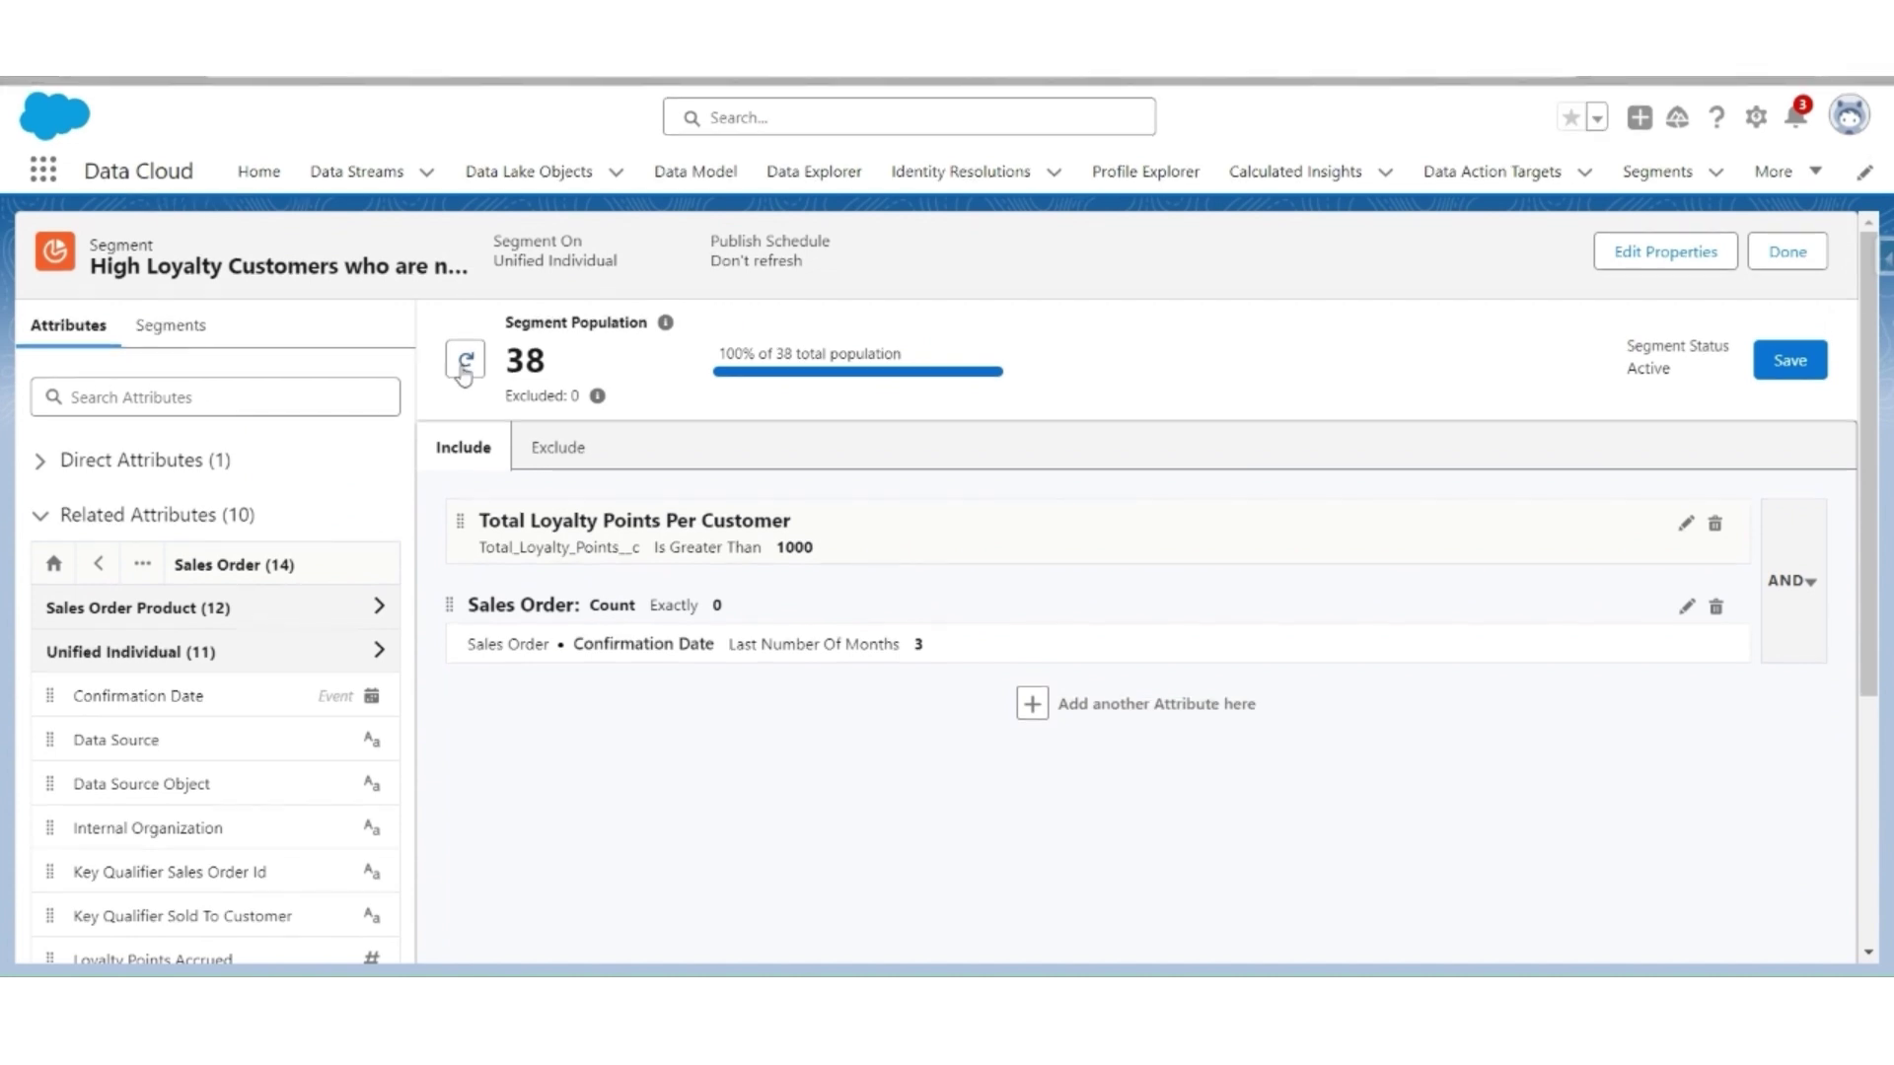
{"action": "left_click", "coordinate": [464, 373]}
{"action": "left_click", "coordinate": [765, 557]}
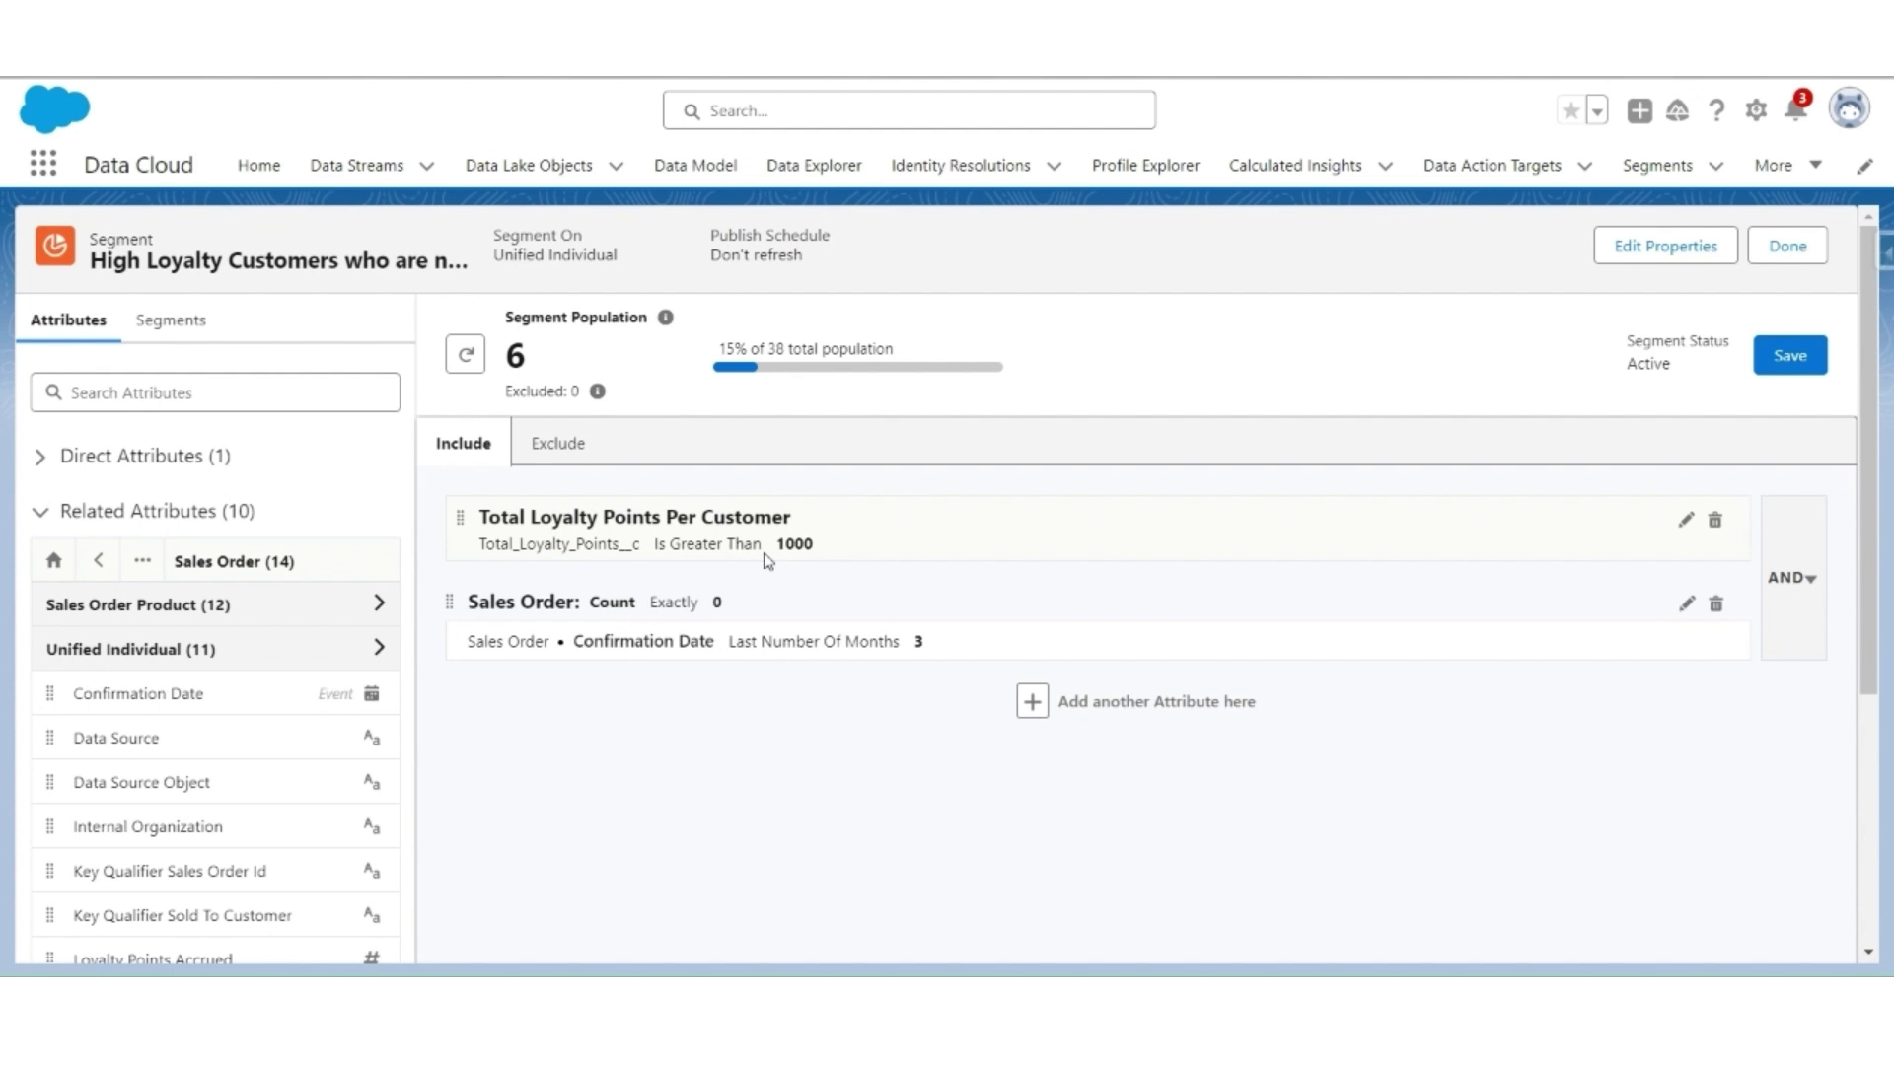
{"action": "left_click", "coordinate": [1781, 363]}
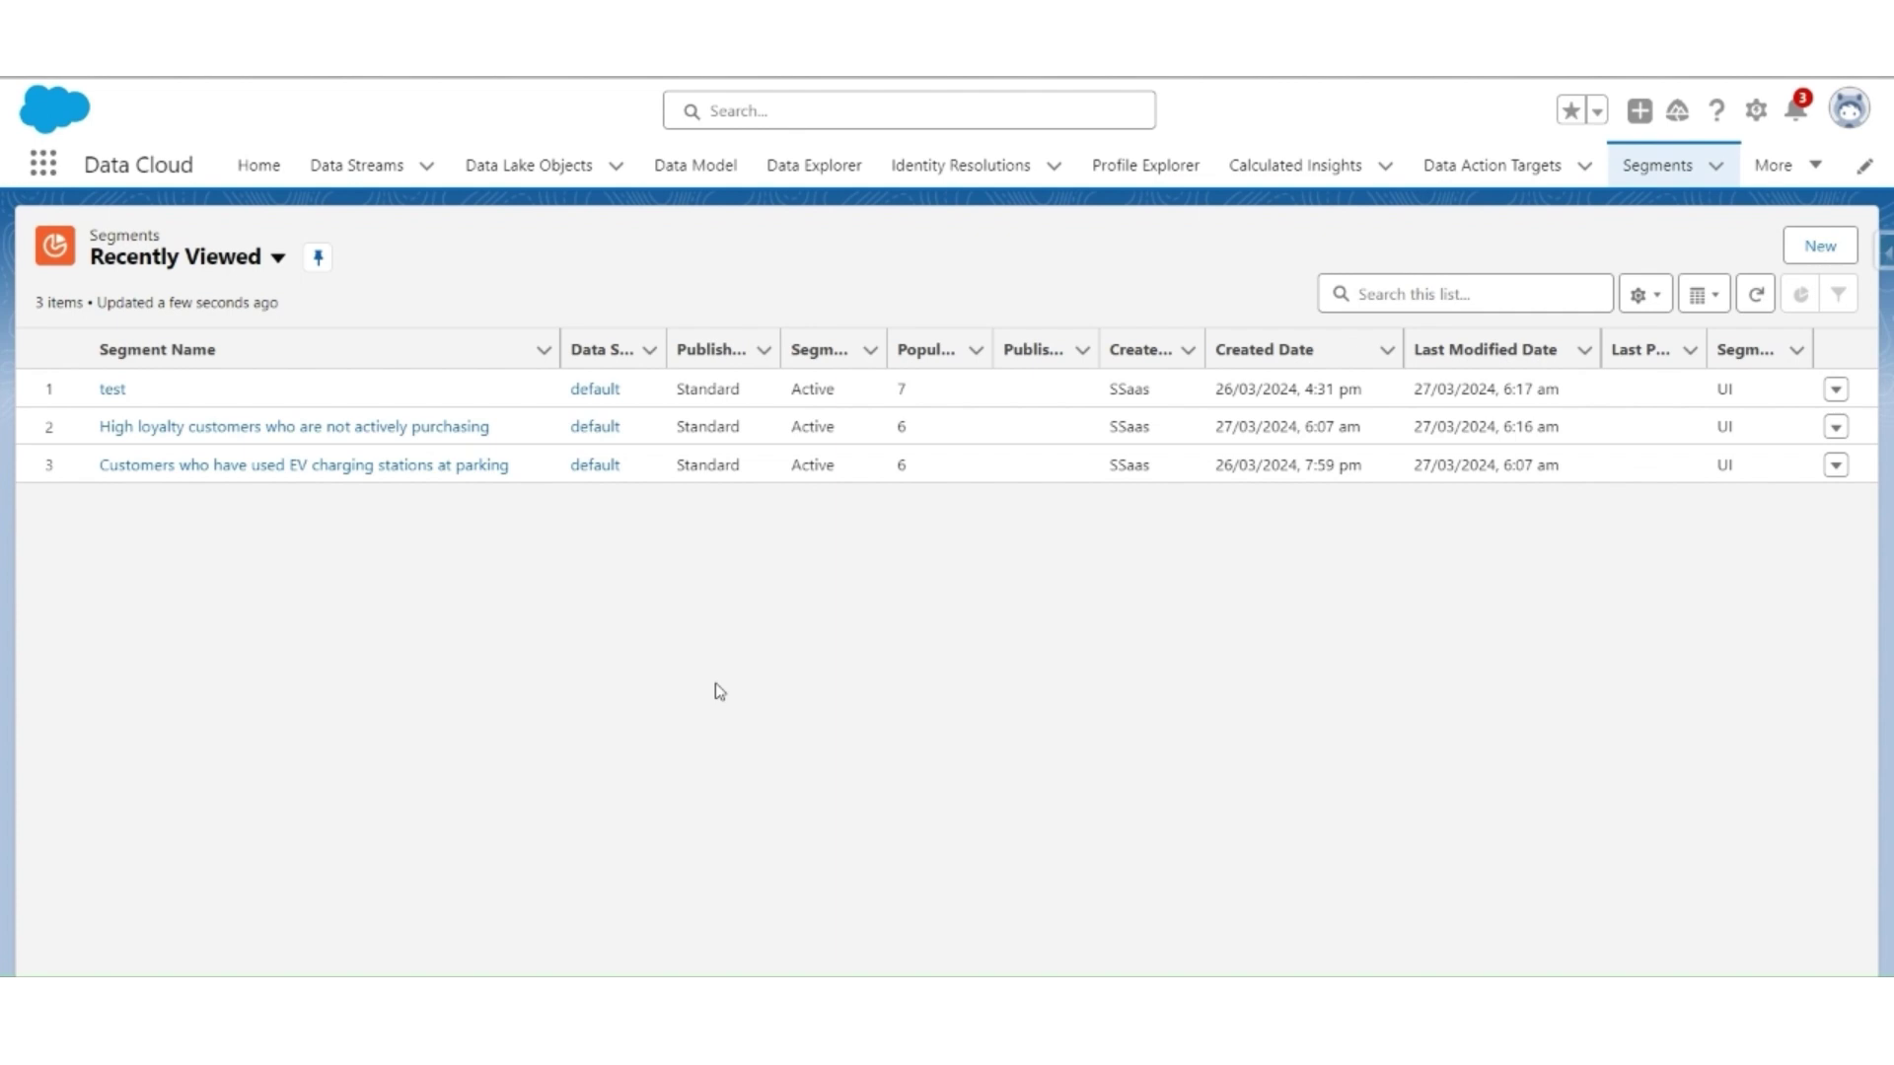
- Create a segment named 'Reward program customers who have given…' on Unified Individual
{"action": "left_click", "coordinate": [1818, 250]}
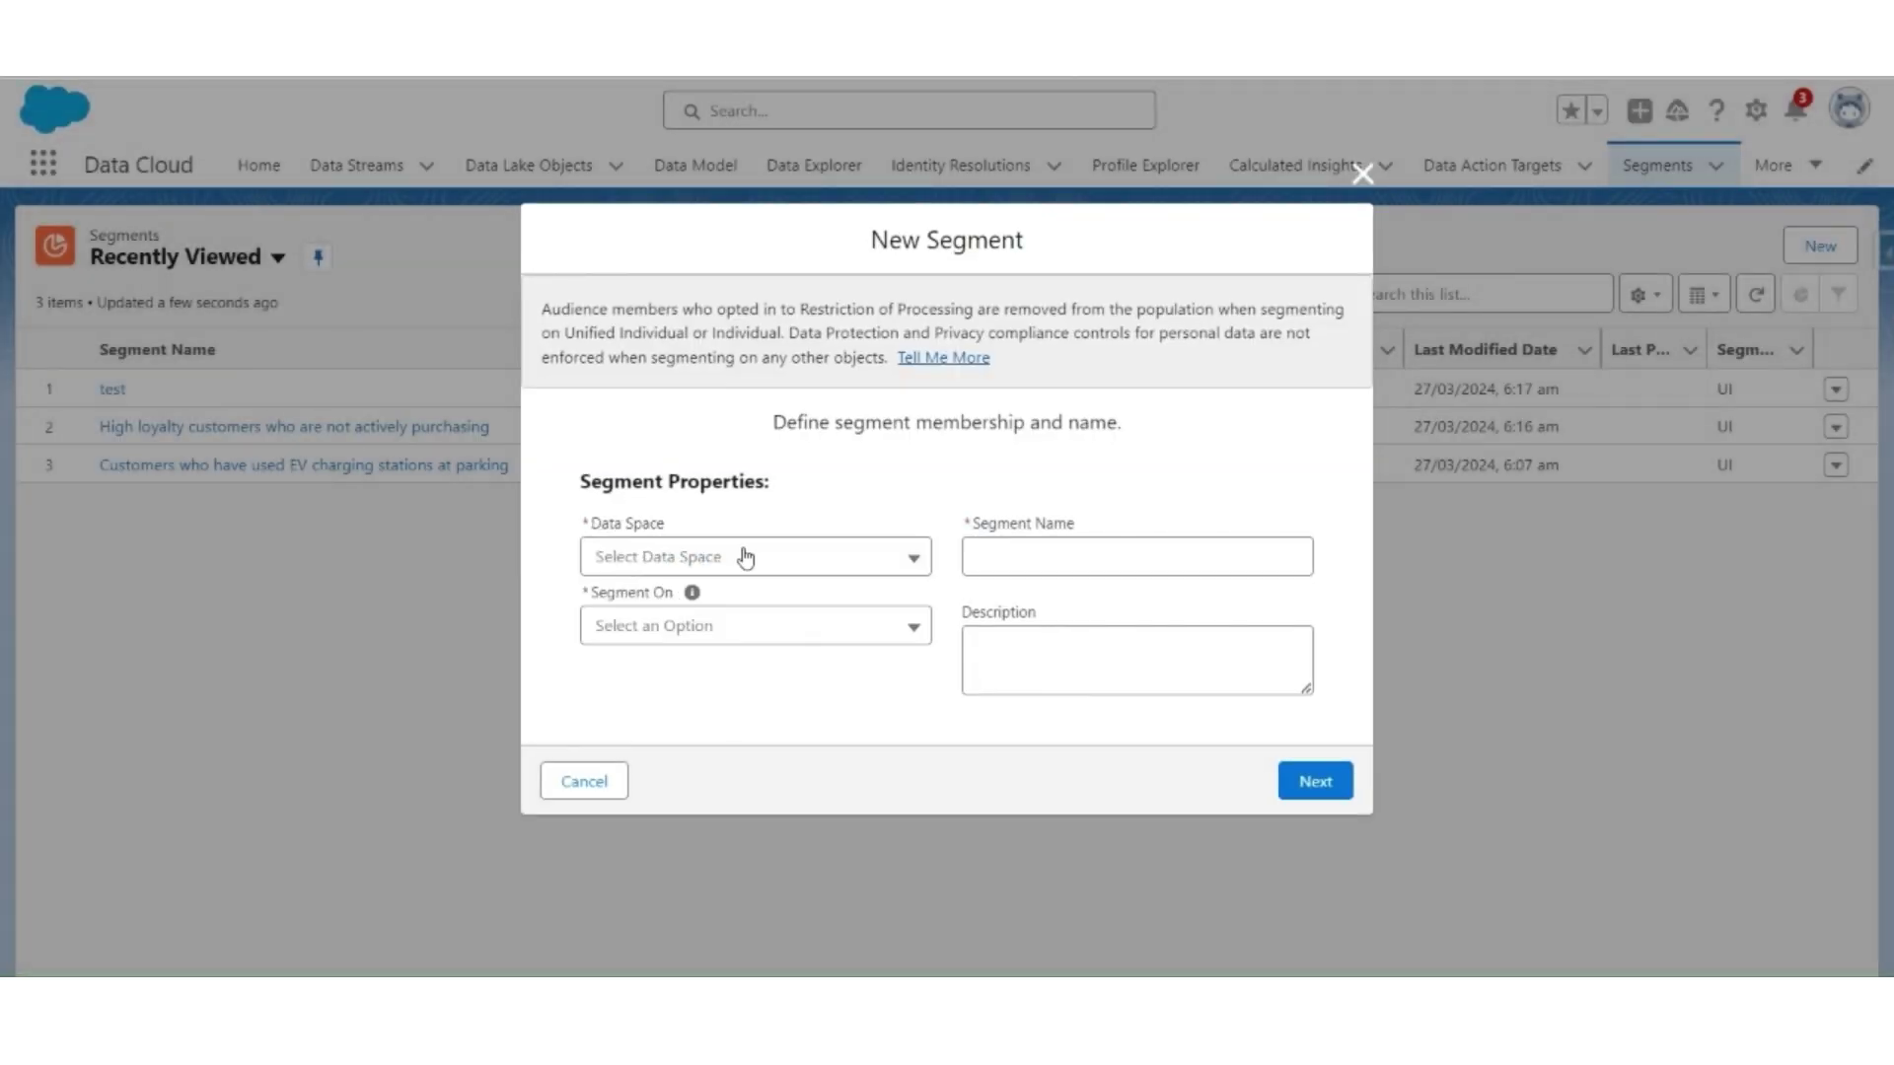
{"action": "type", "text": "d tr"}
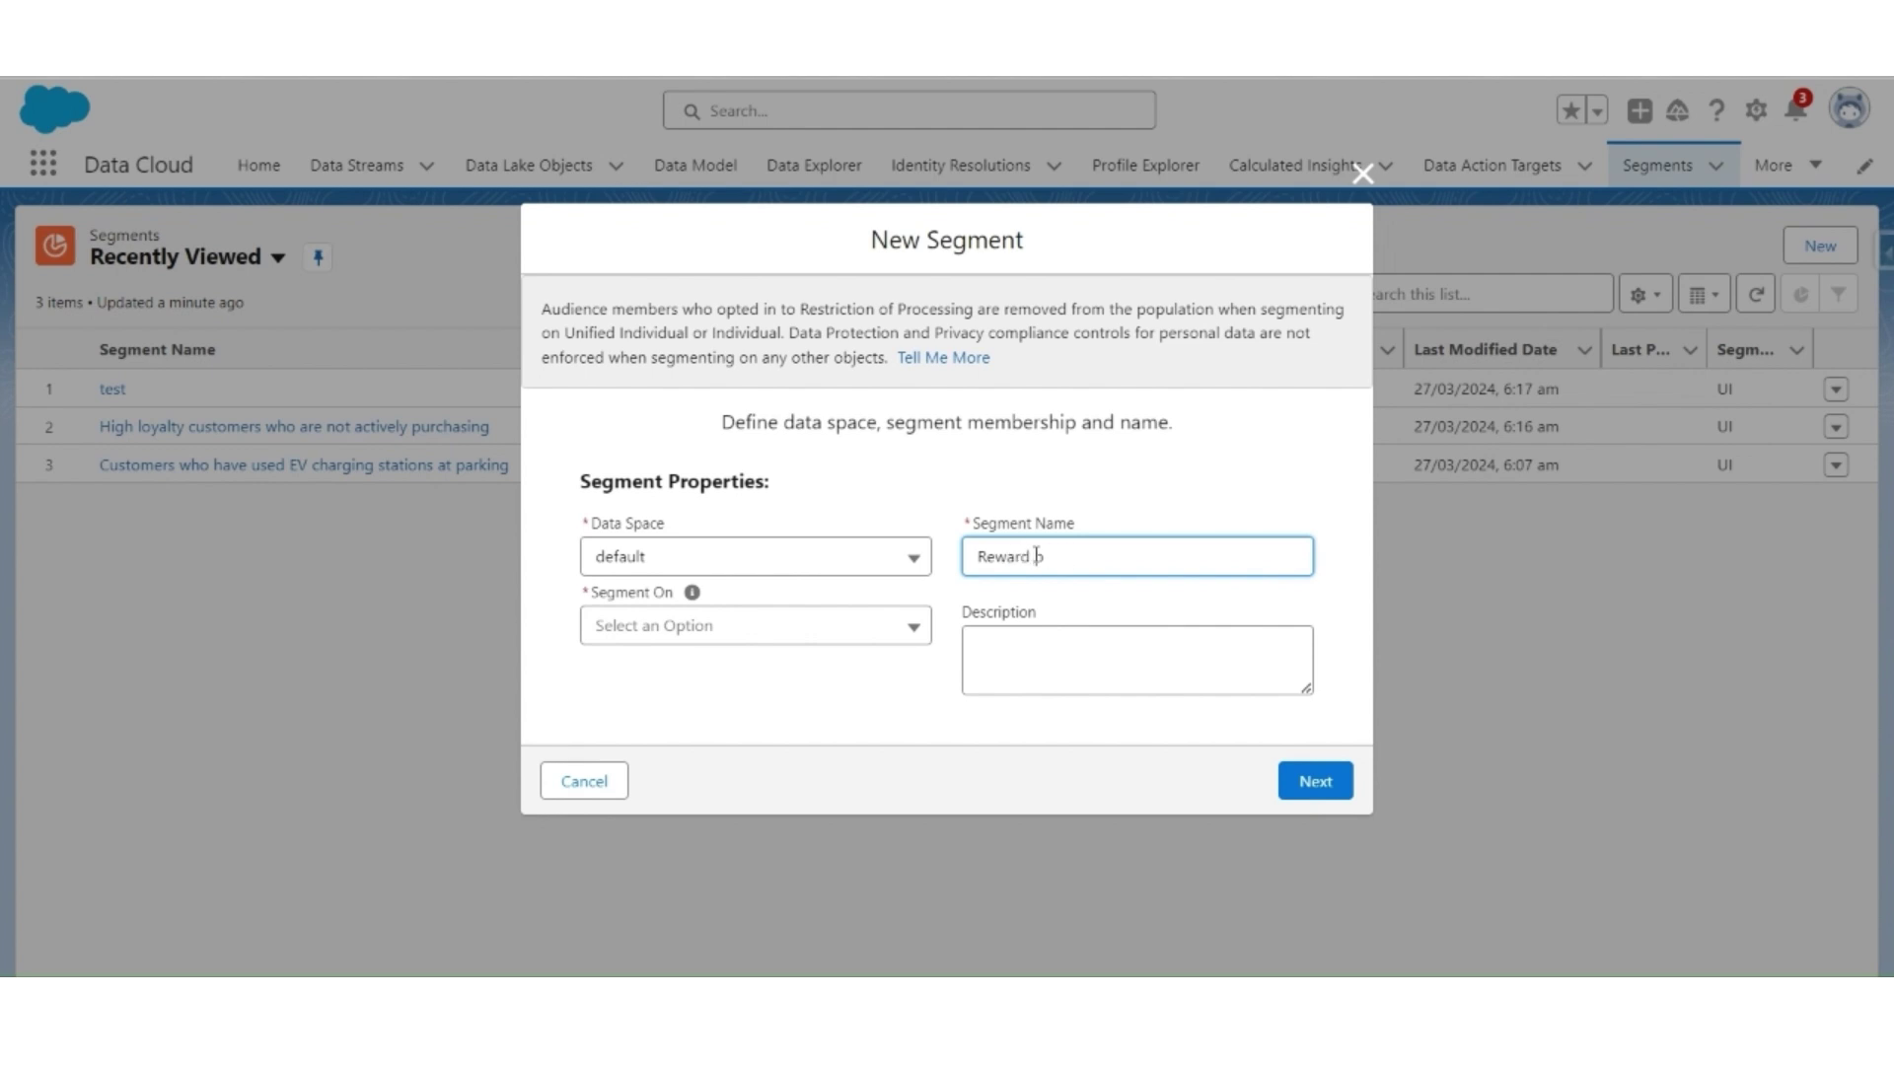
{"action": "type", "text": "ogram customers who have given"}
{"action": "key", "text": "Tab"}
{"action": "left_click", "coordinate": [775, 639]}
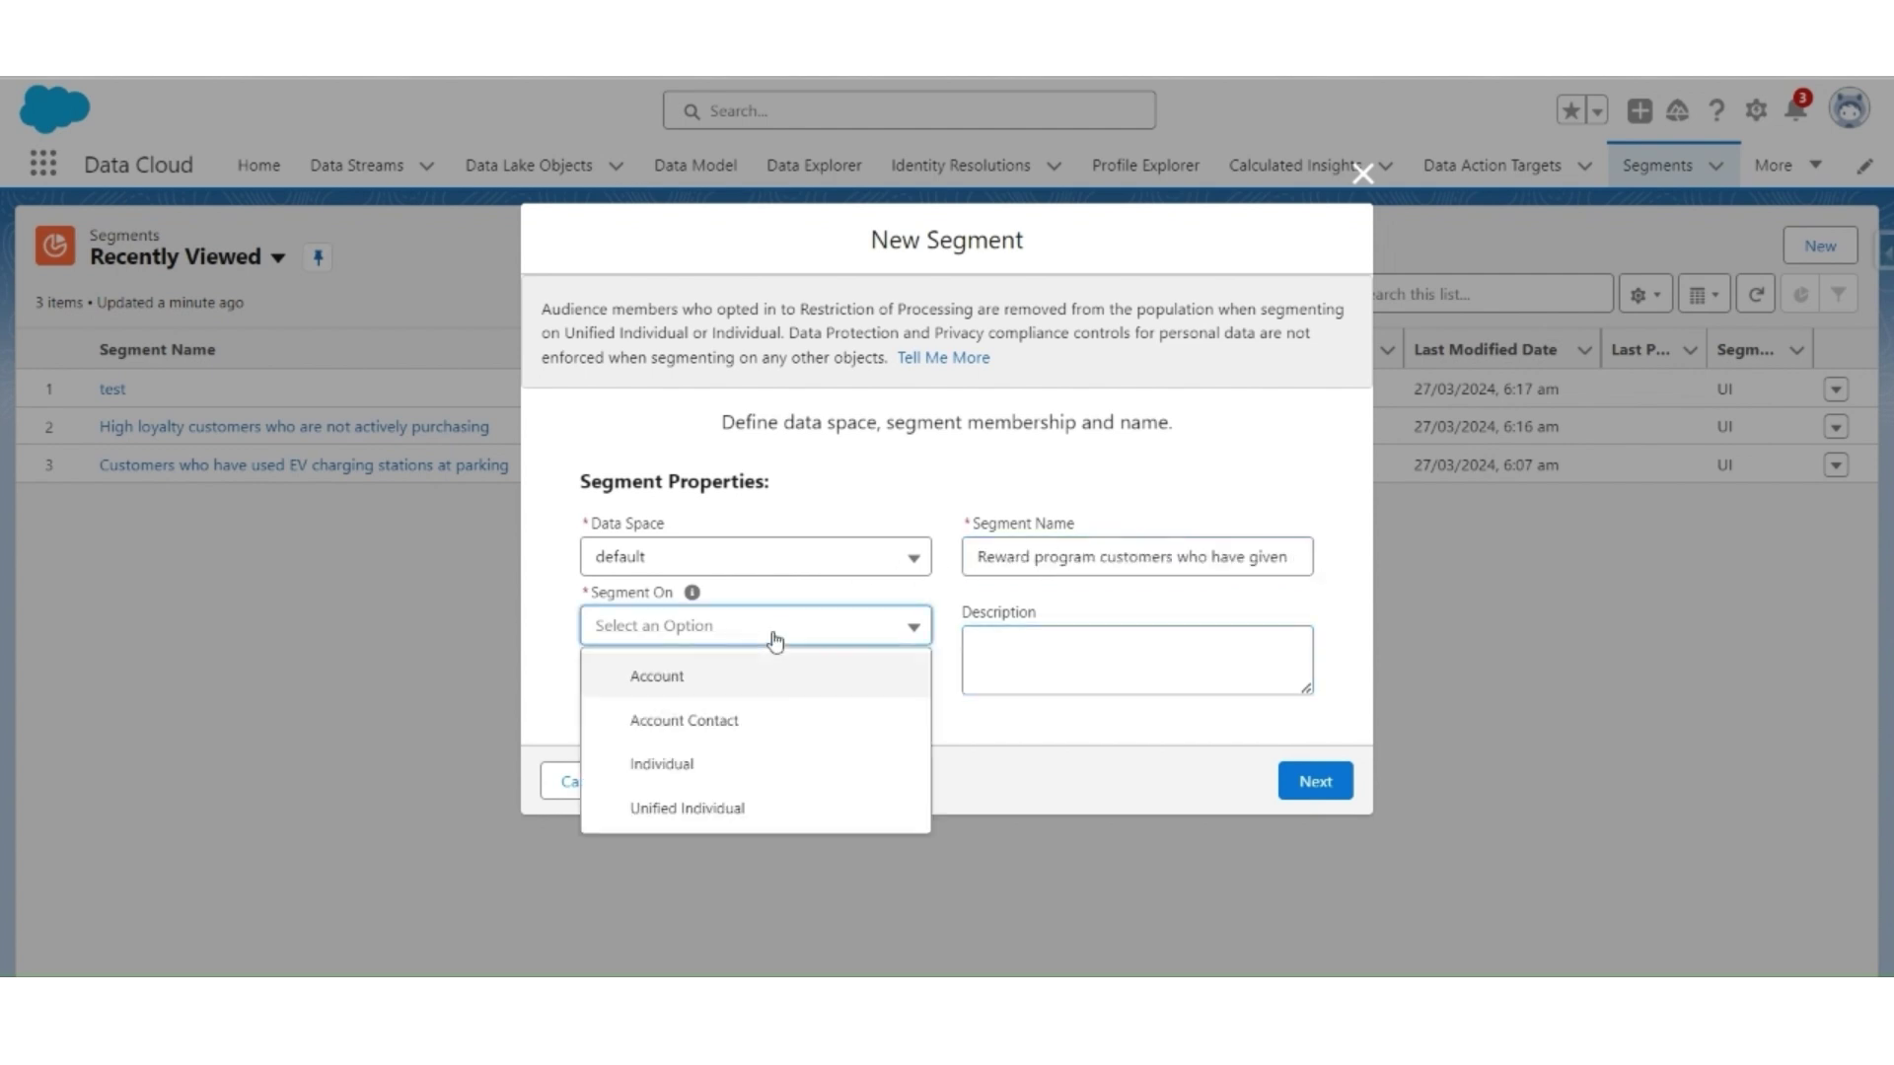
{"action": "left_click", "coordinate": [746, 804]}
{"action": "left_click", "coordinate": [1294, 786]}
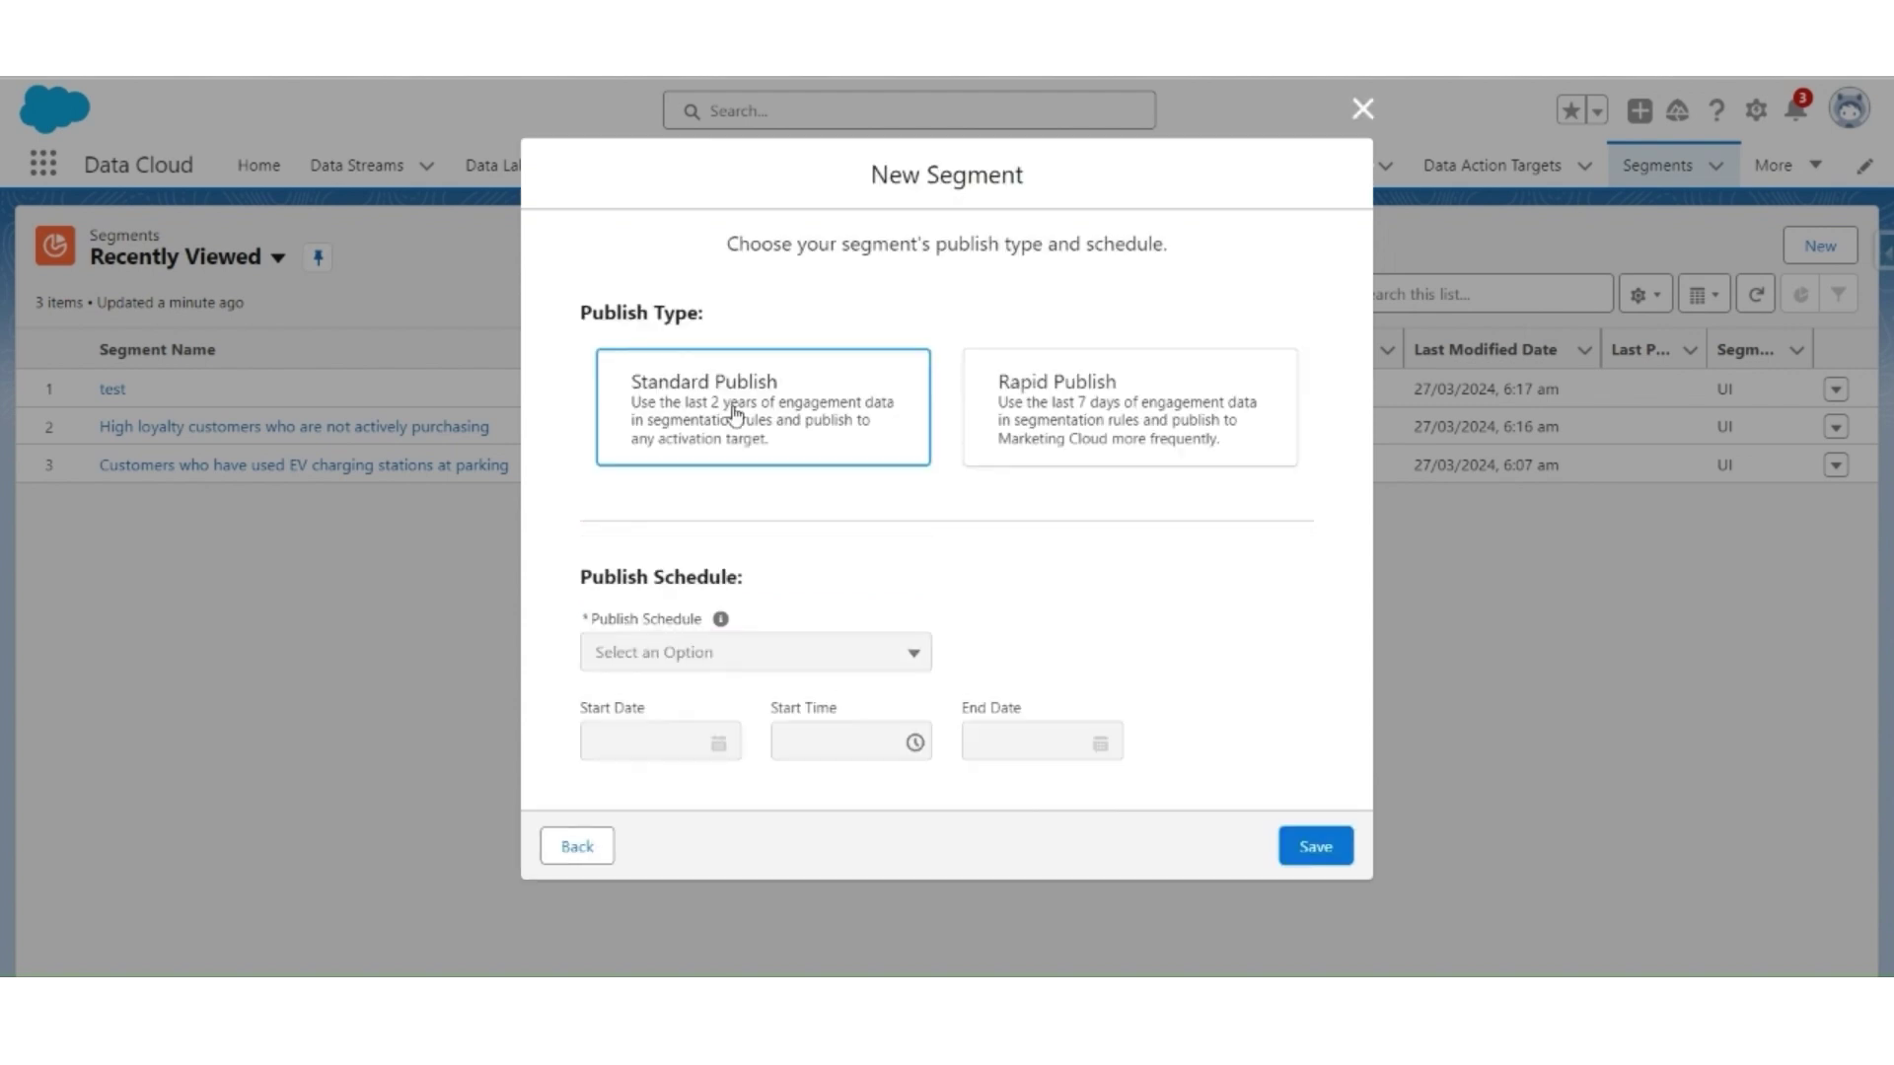
- Choose Standard Publish with a Don't refresh schedule and save the segment
{"action": "left_click", "coordinate": [735, 413]}
{"action": "scroll", "coordinate": [782, 647], "scroll_direction": "down", "scroll_amount": 3}
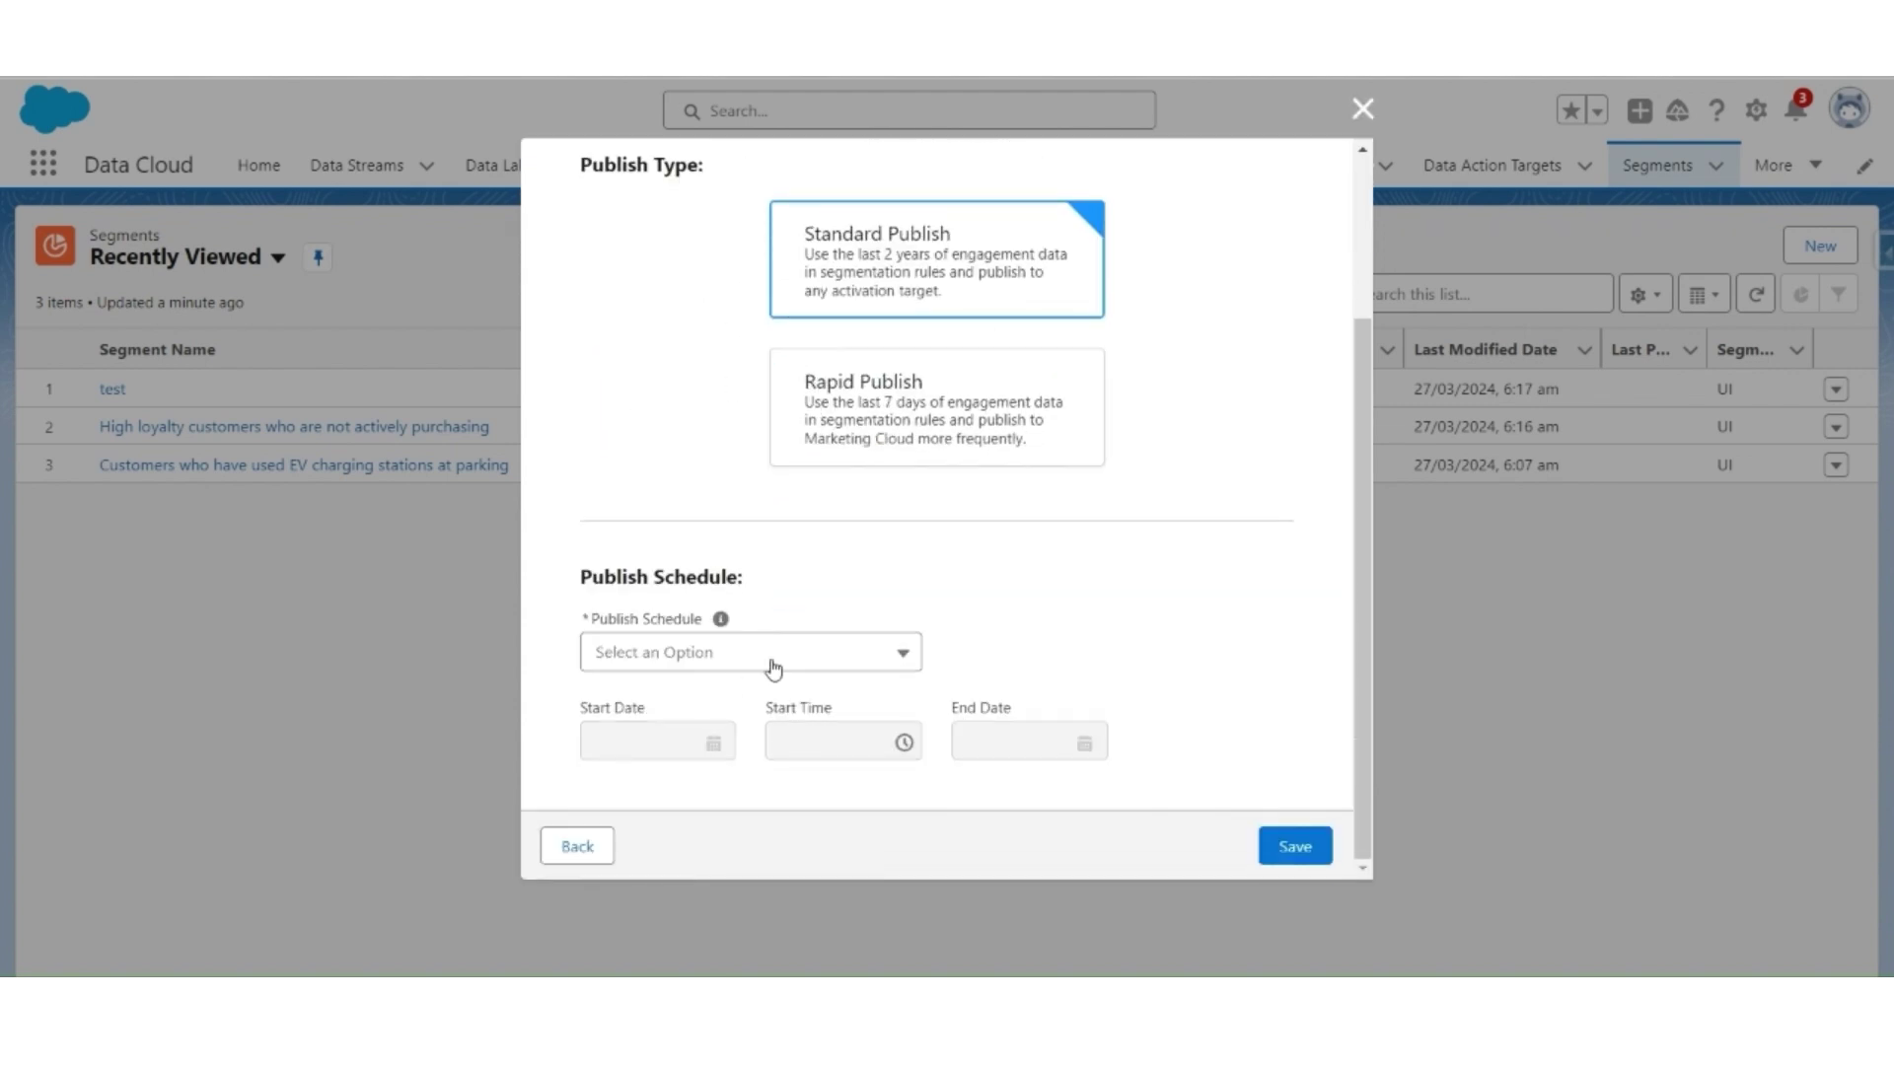
{"action": "left_click", "coordinate": [775, 664]}
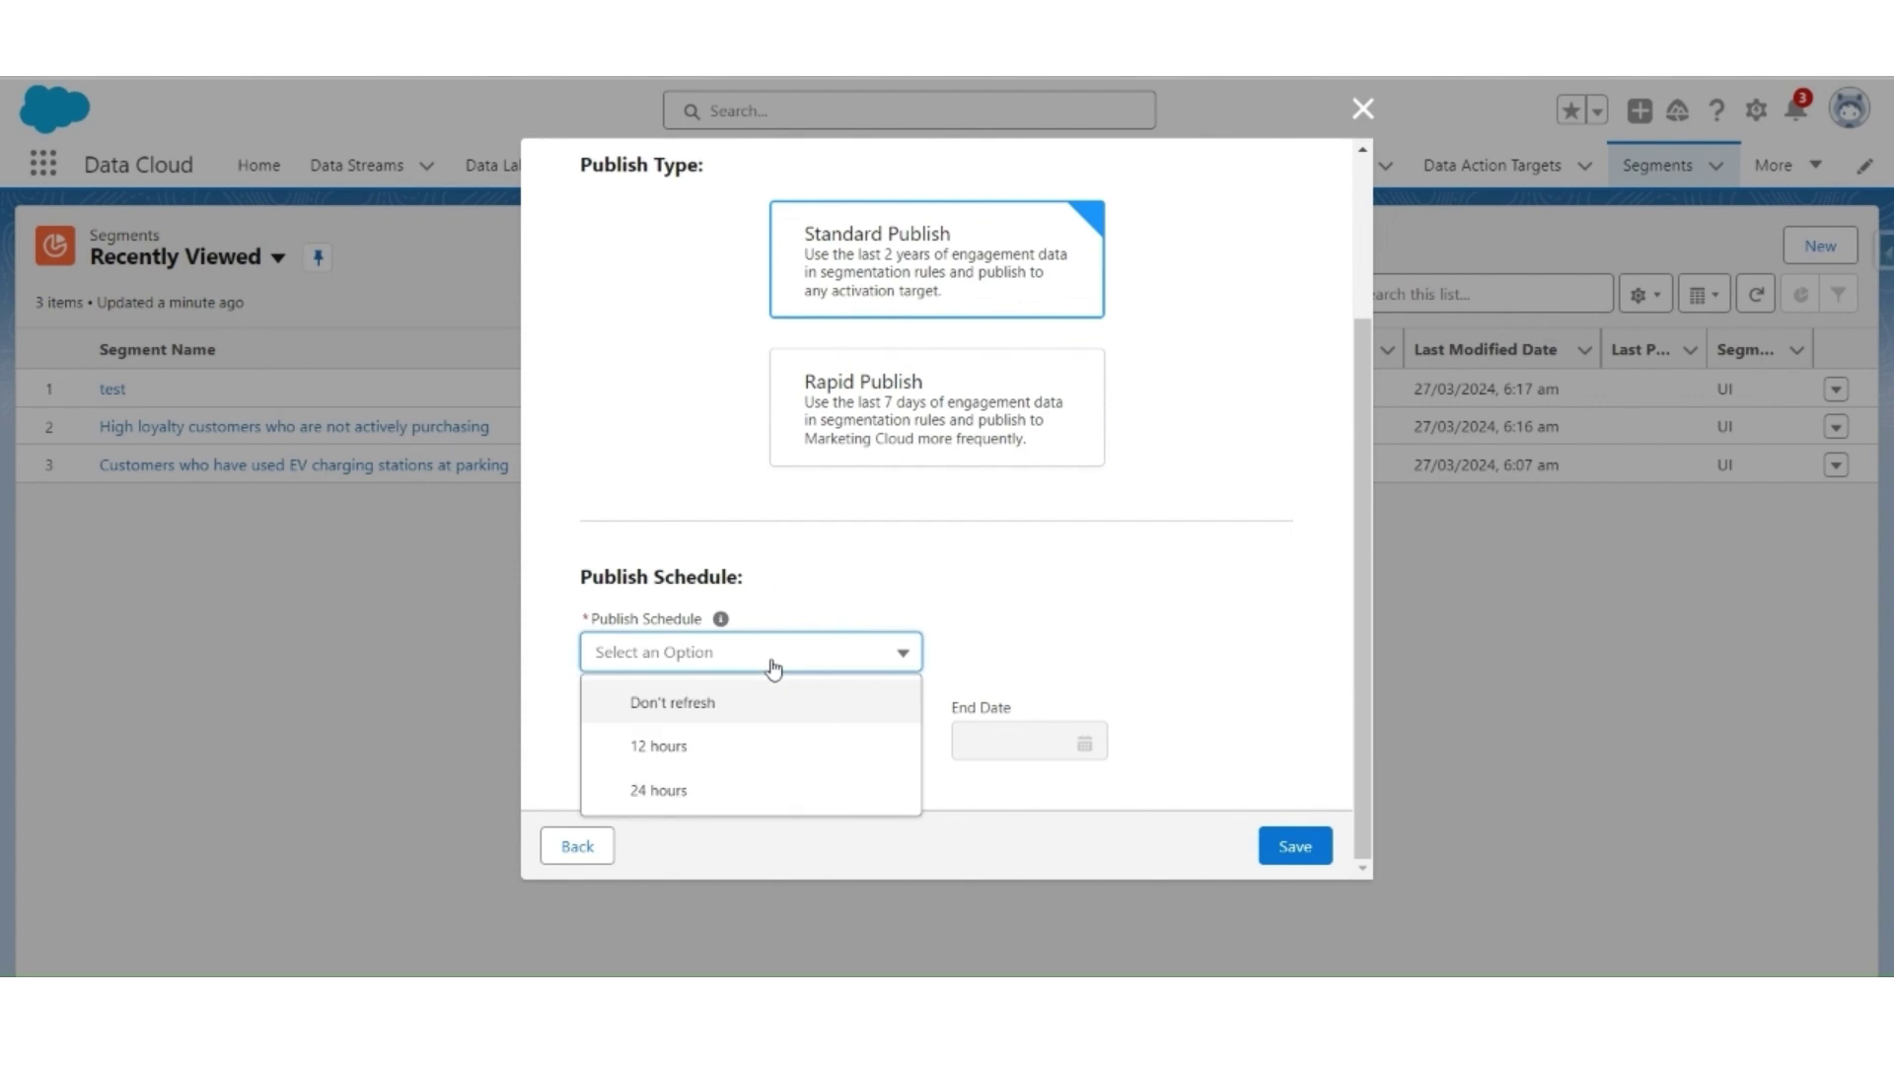
{"action": "left_click", "coordinate": [715, 704]}
{"action": "left_click", "coordinate": [1294, 846]}
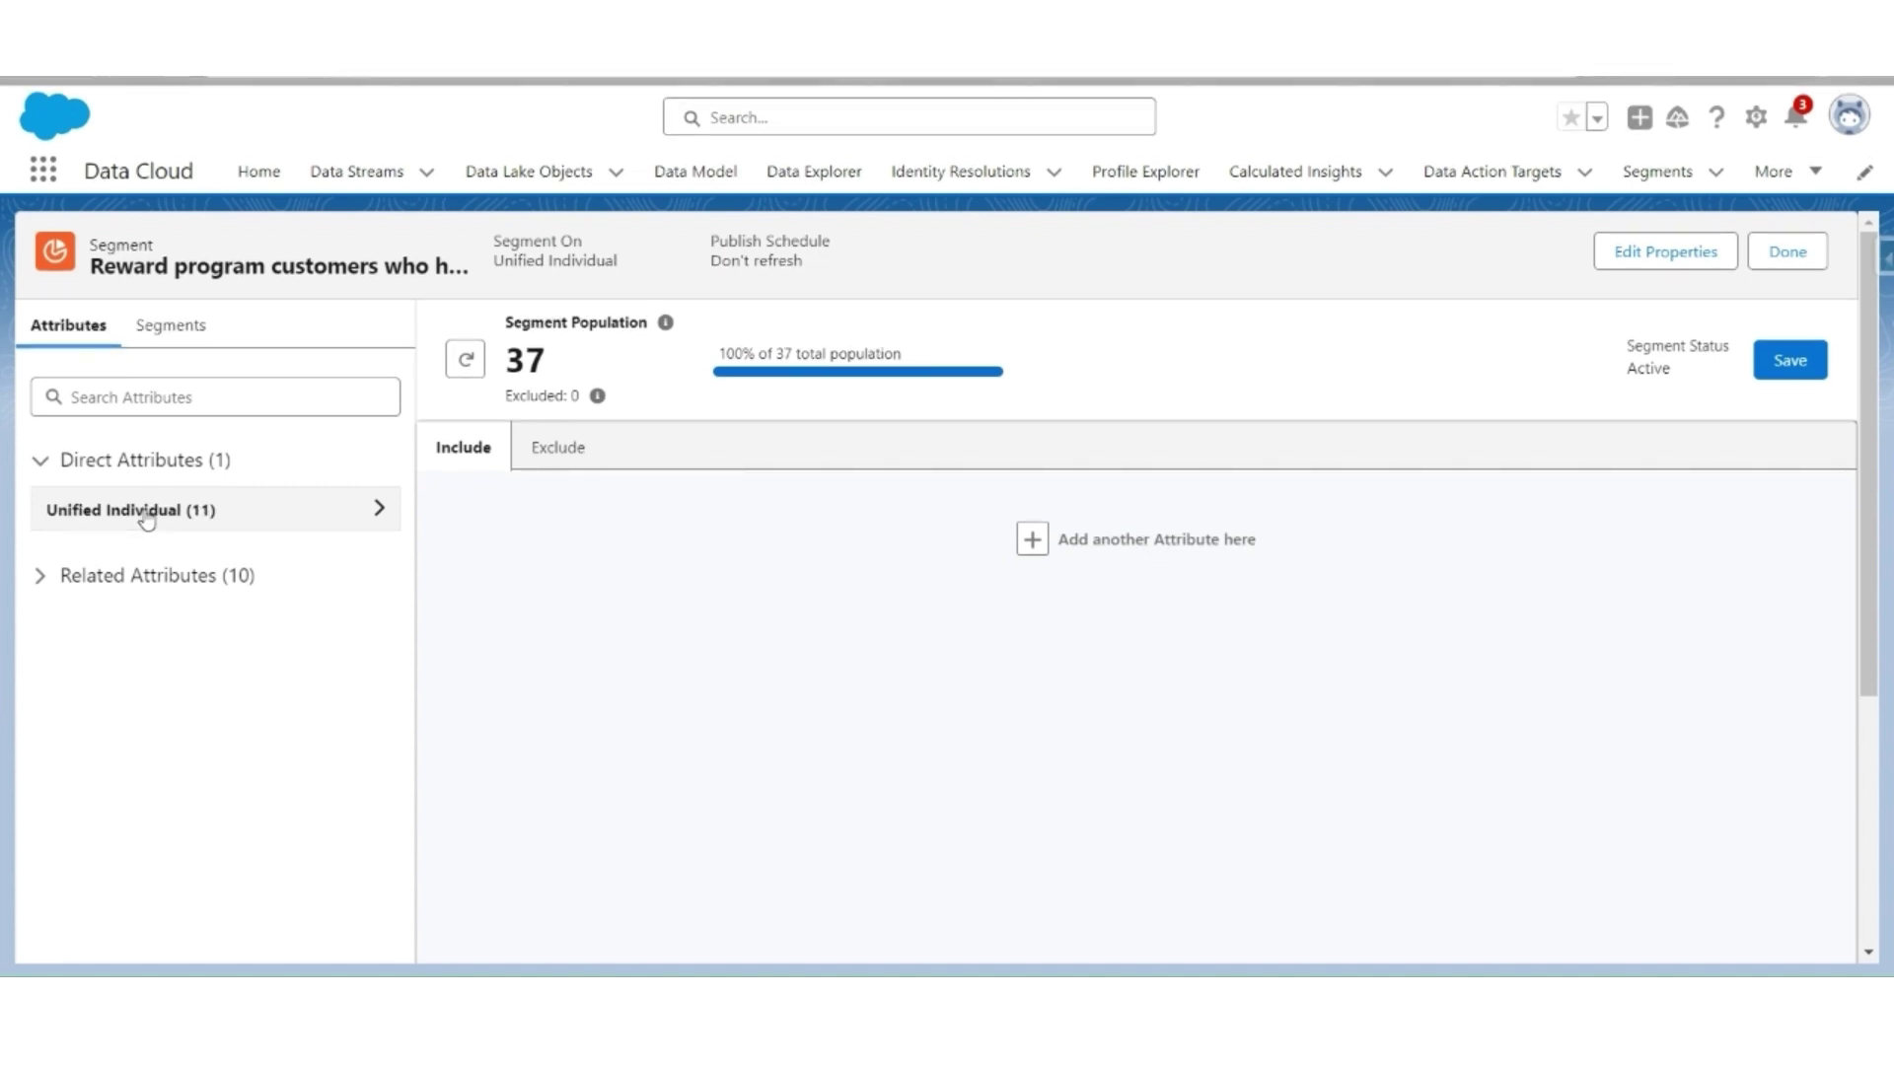
- Add an include rule requiring Total Loyalty Points Per Customer to have a value
{"action": "left_click", "coordinate": [146, 520]}
{"action": "scroll", "coordinate": [139, 592], "scroll_direction": "down", "scroll_amount": 5}
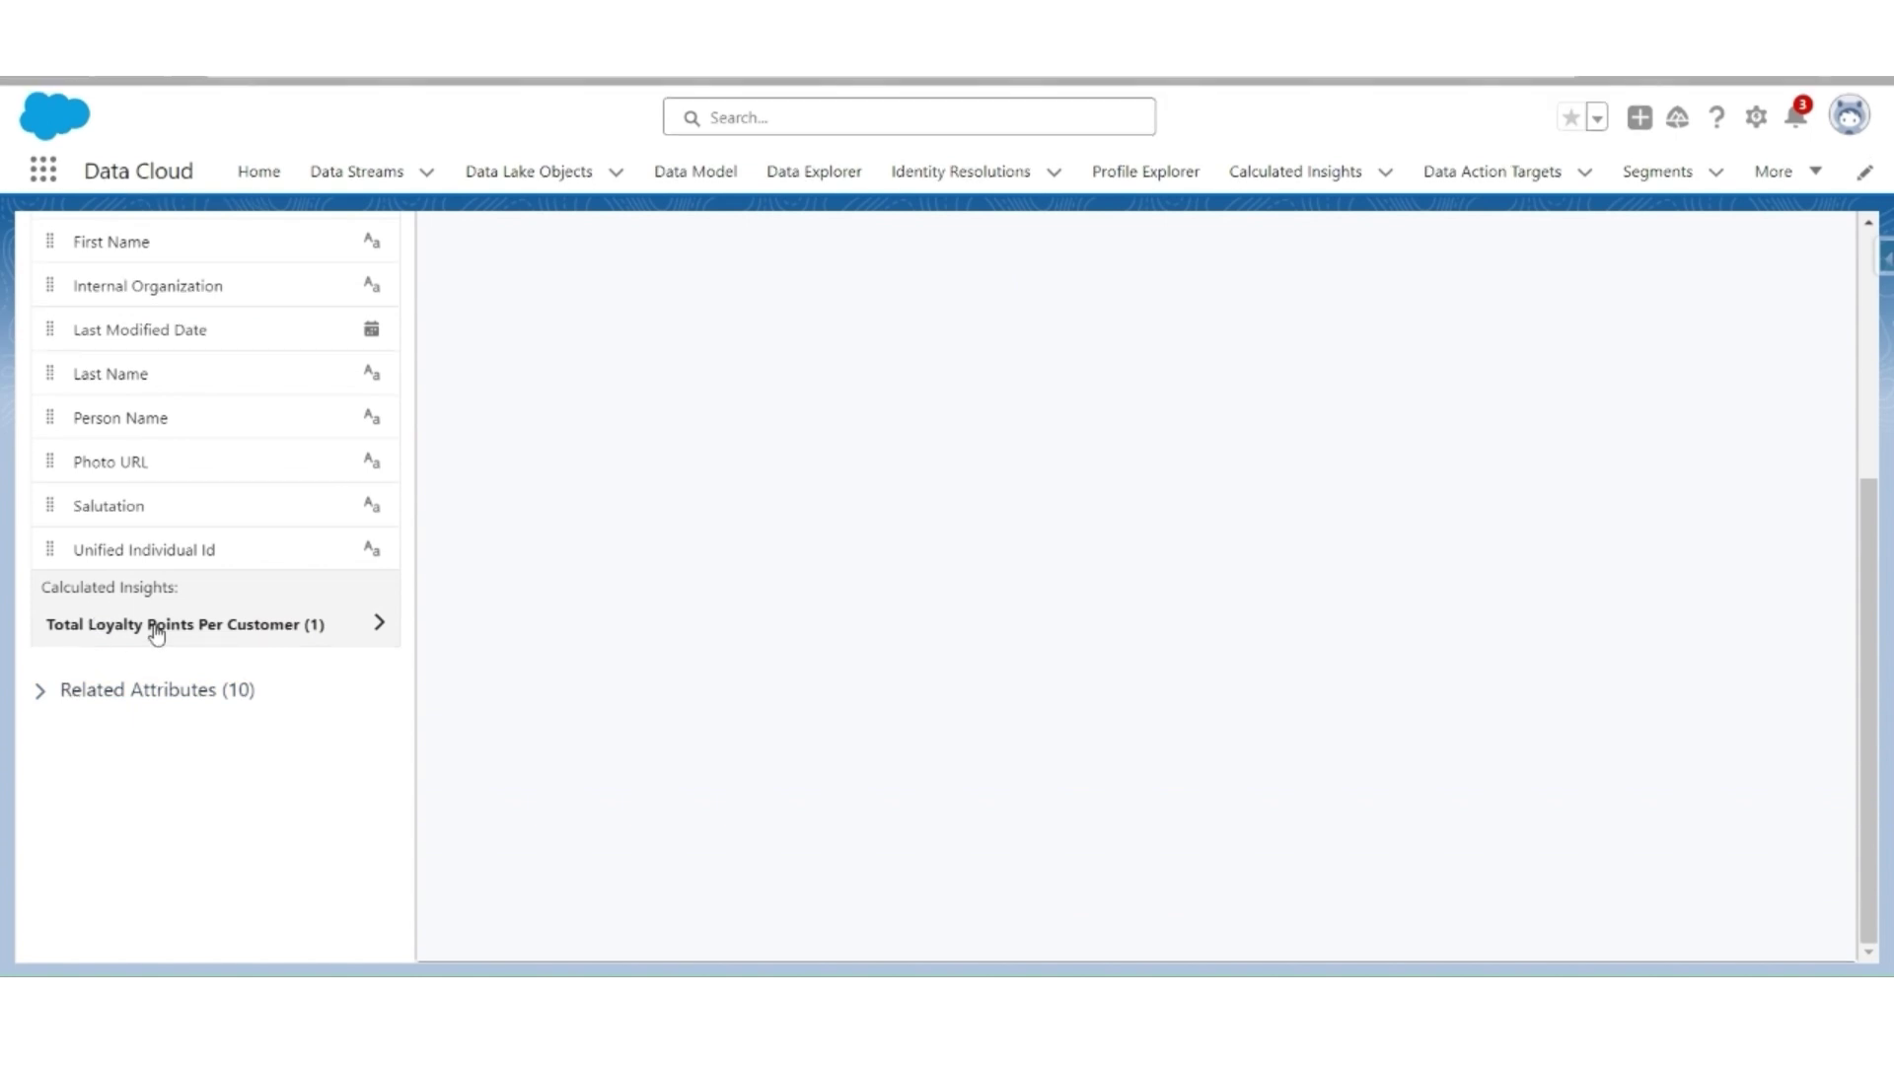
{"action": "left_click", "coordinate": [156, 630]}
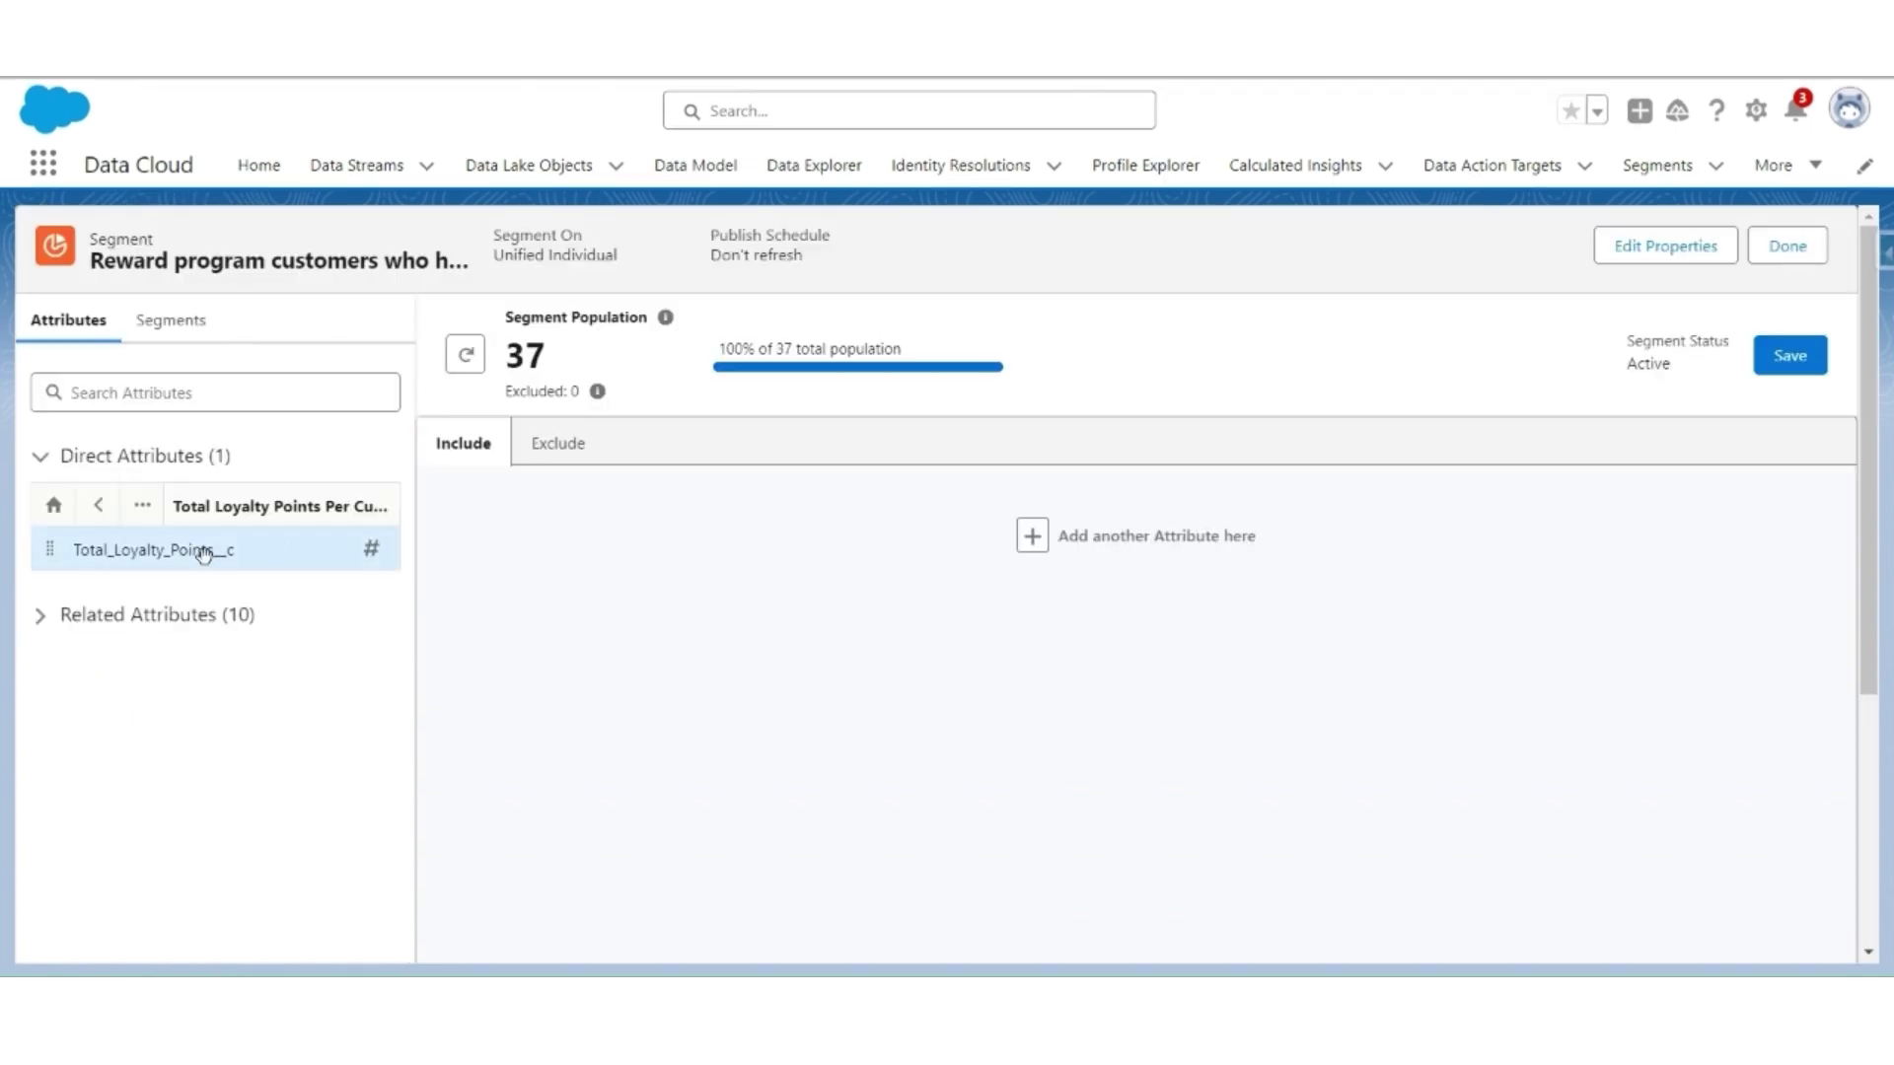
{"action": "left_click_drag", "start_coordinate": [203, 553], "coordinate": [824, 609]}
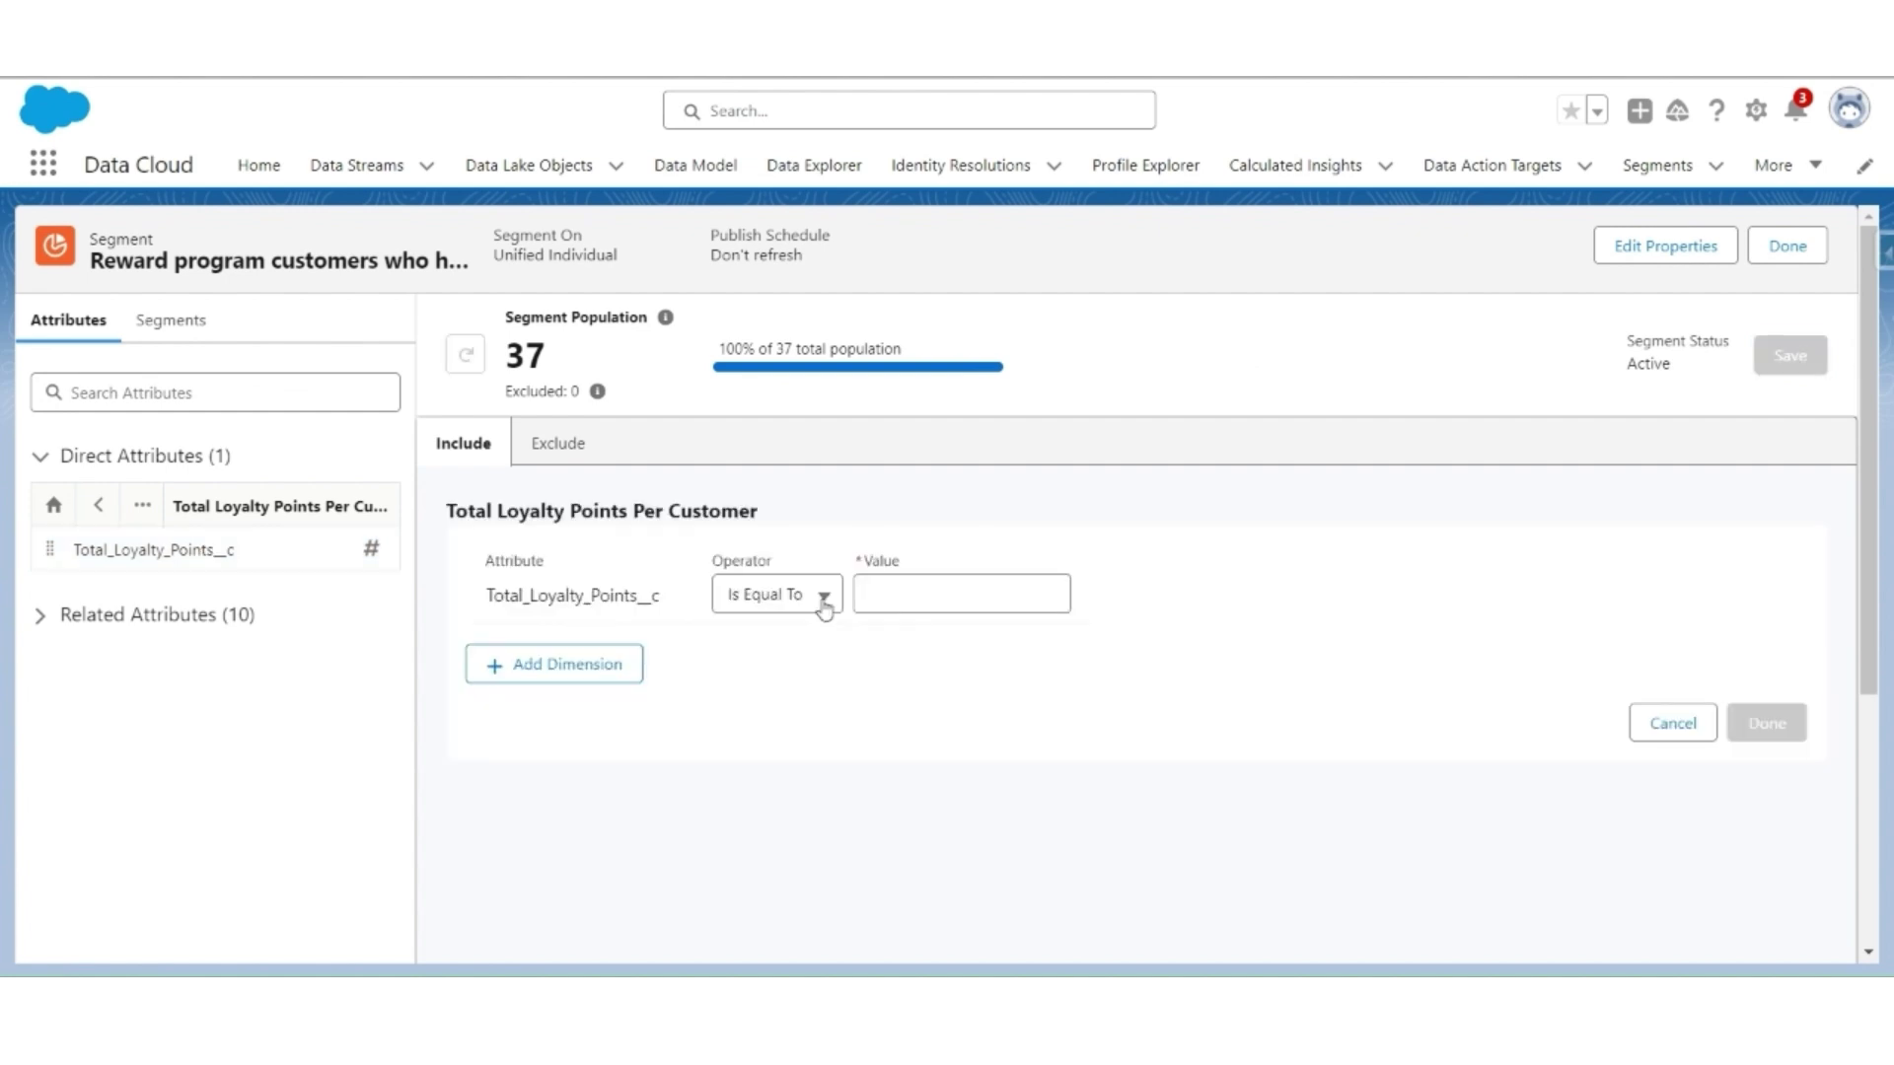
{"action": "left_click", "coordinate": [824, 596]}
{"action": "left_click", "coordinate": [809, 571]}
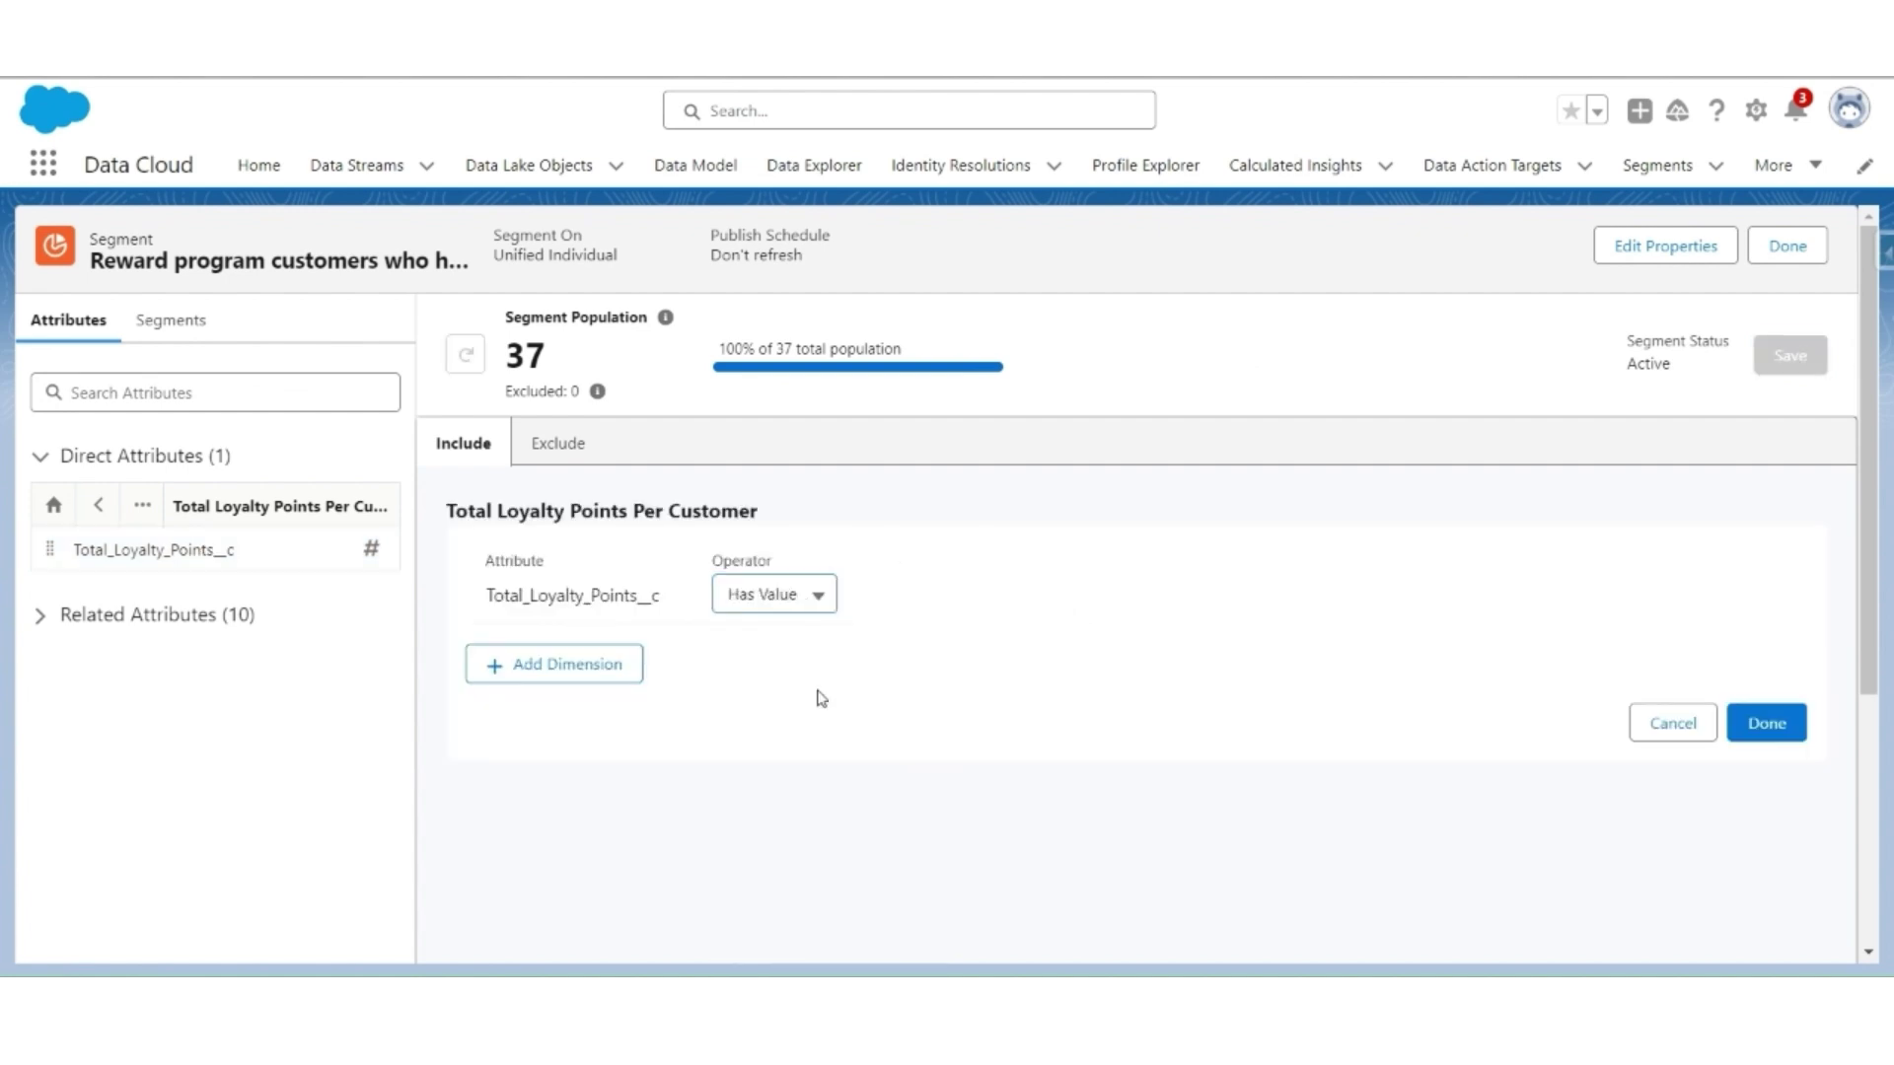
{"action": "left_click", "coordinate": [1771, 725]}
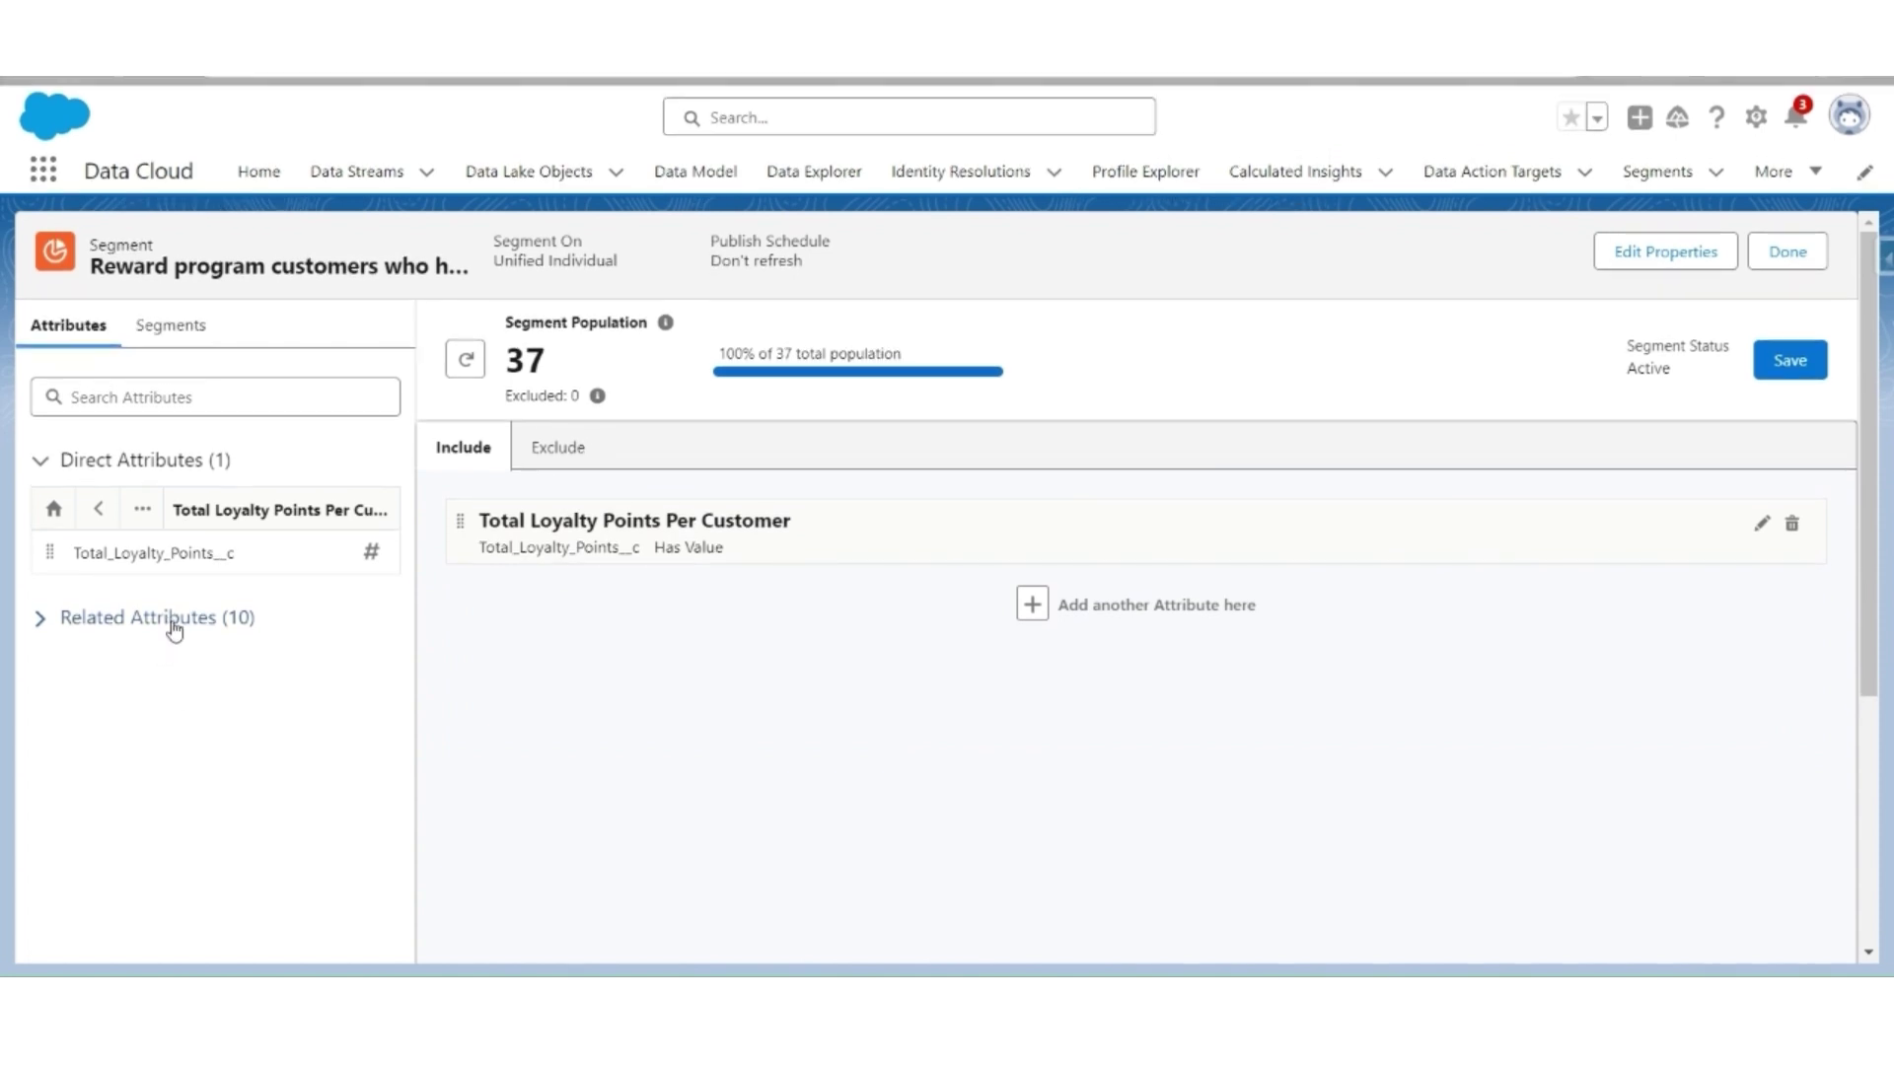
- Add a Case condition: at least 1 case with CSAT less than 4
{"action": "left_click", "coordinate": [173, 630]}
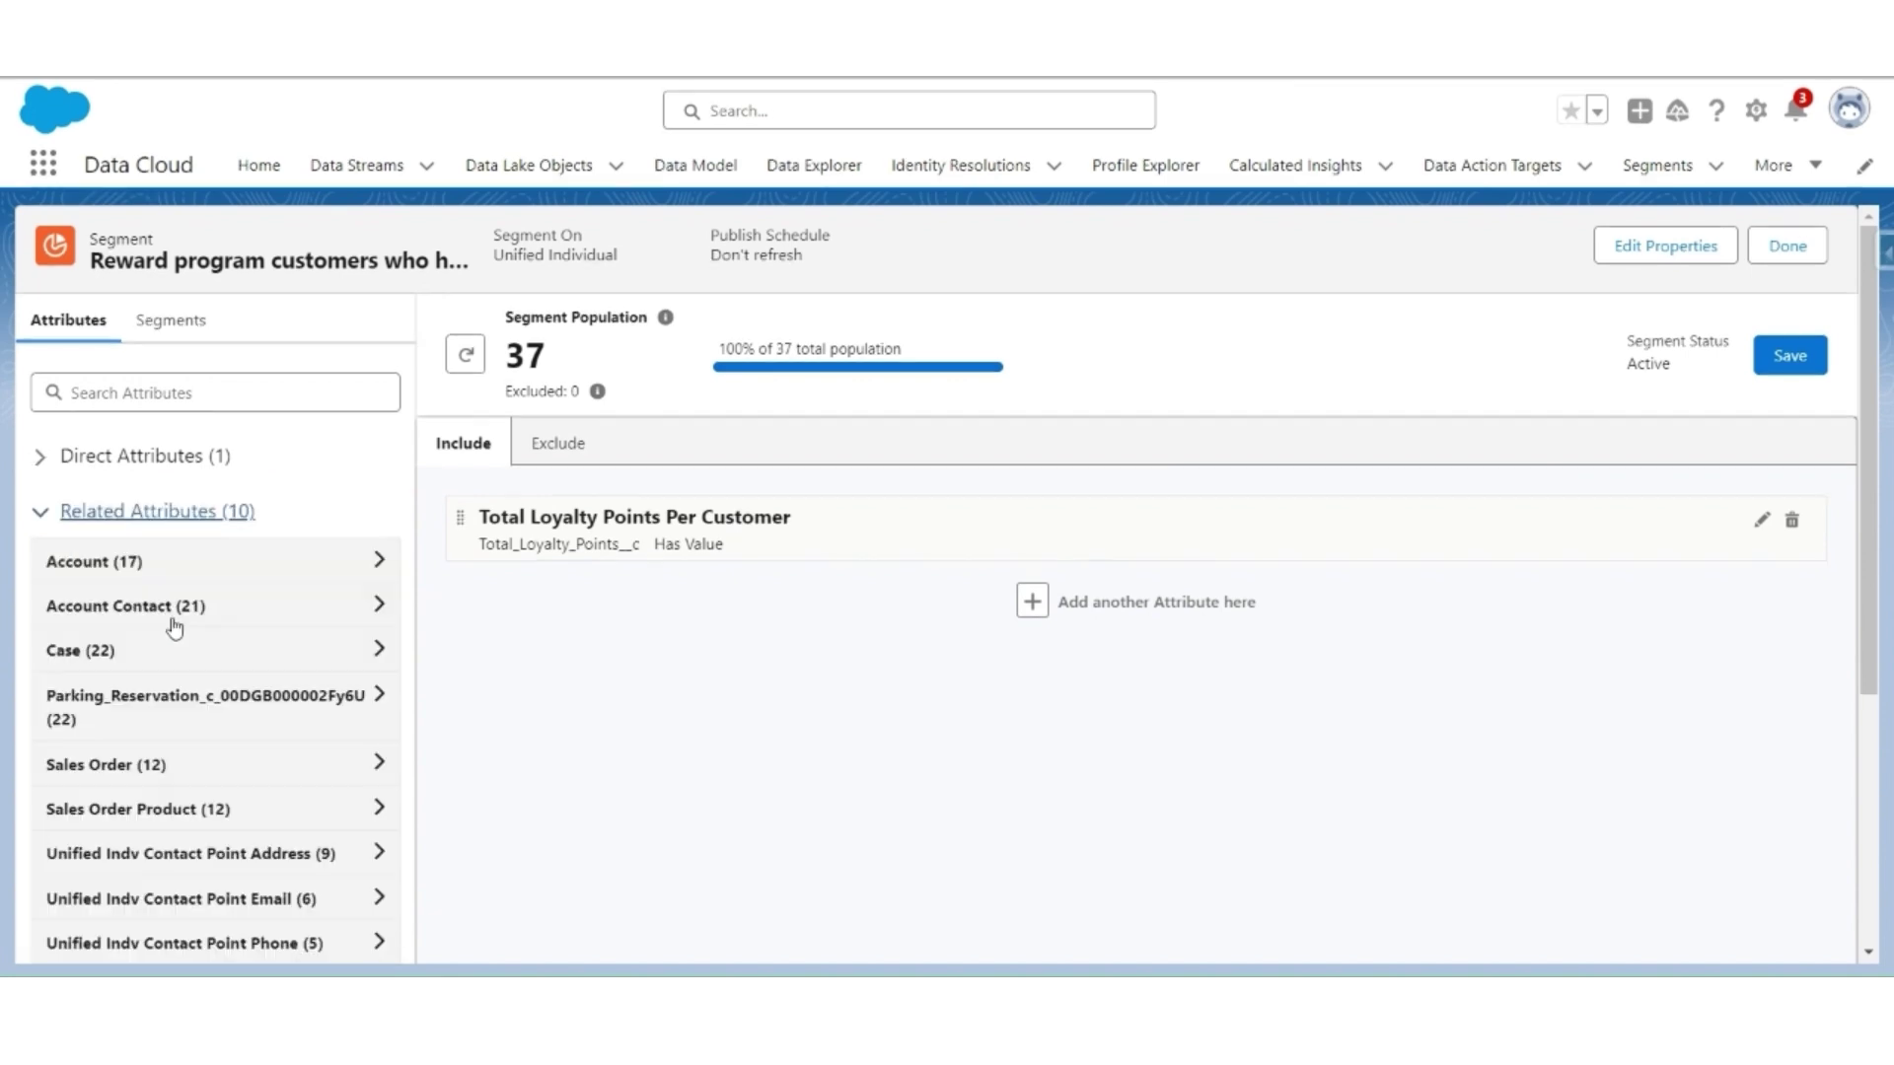
{"action": "left_click", "coordinate": [106, 651]}
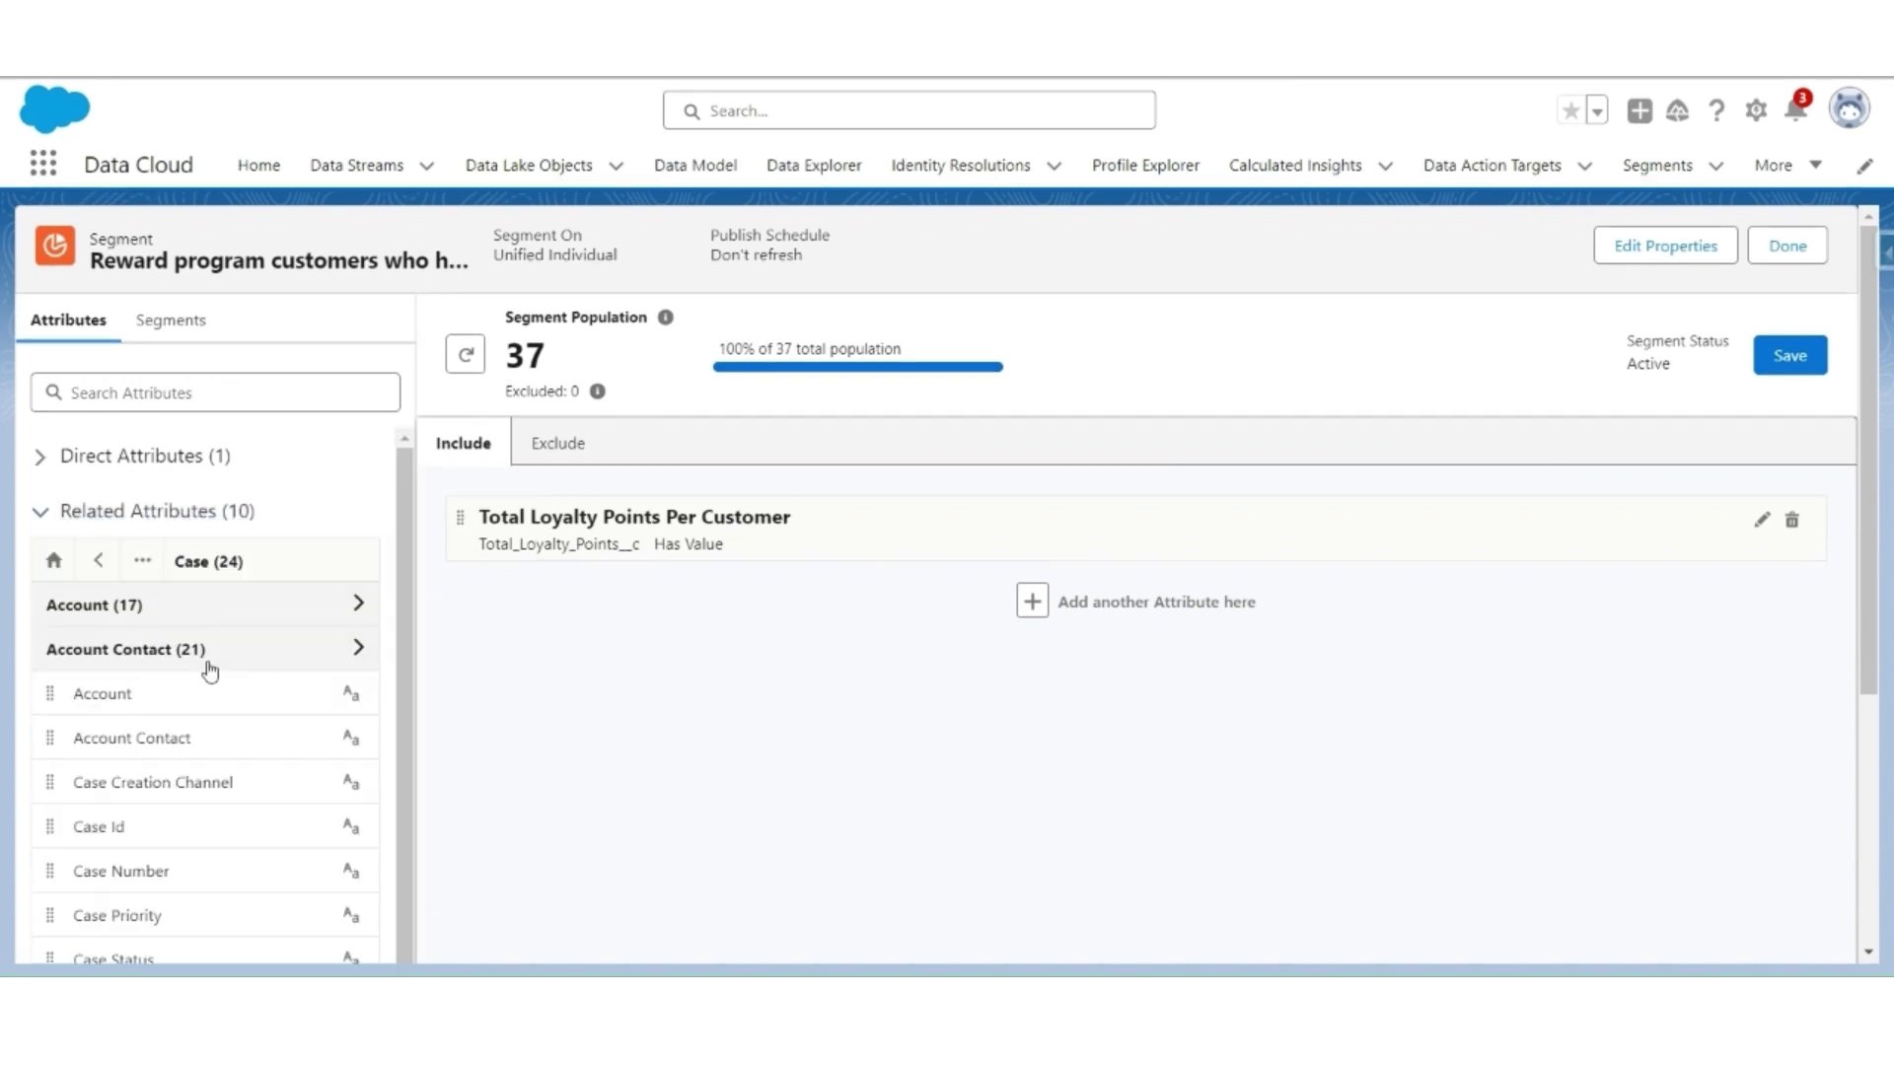
{"action": "scroll", "coordinate": [209, 671], "scroll_direction": "down", "scroll_amount": 3}
{"action": "left_click_drag", "start_coordinate": [91, 828], "coordinate": [540, 846]}
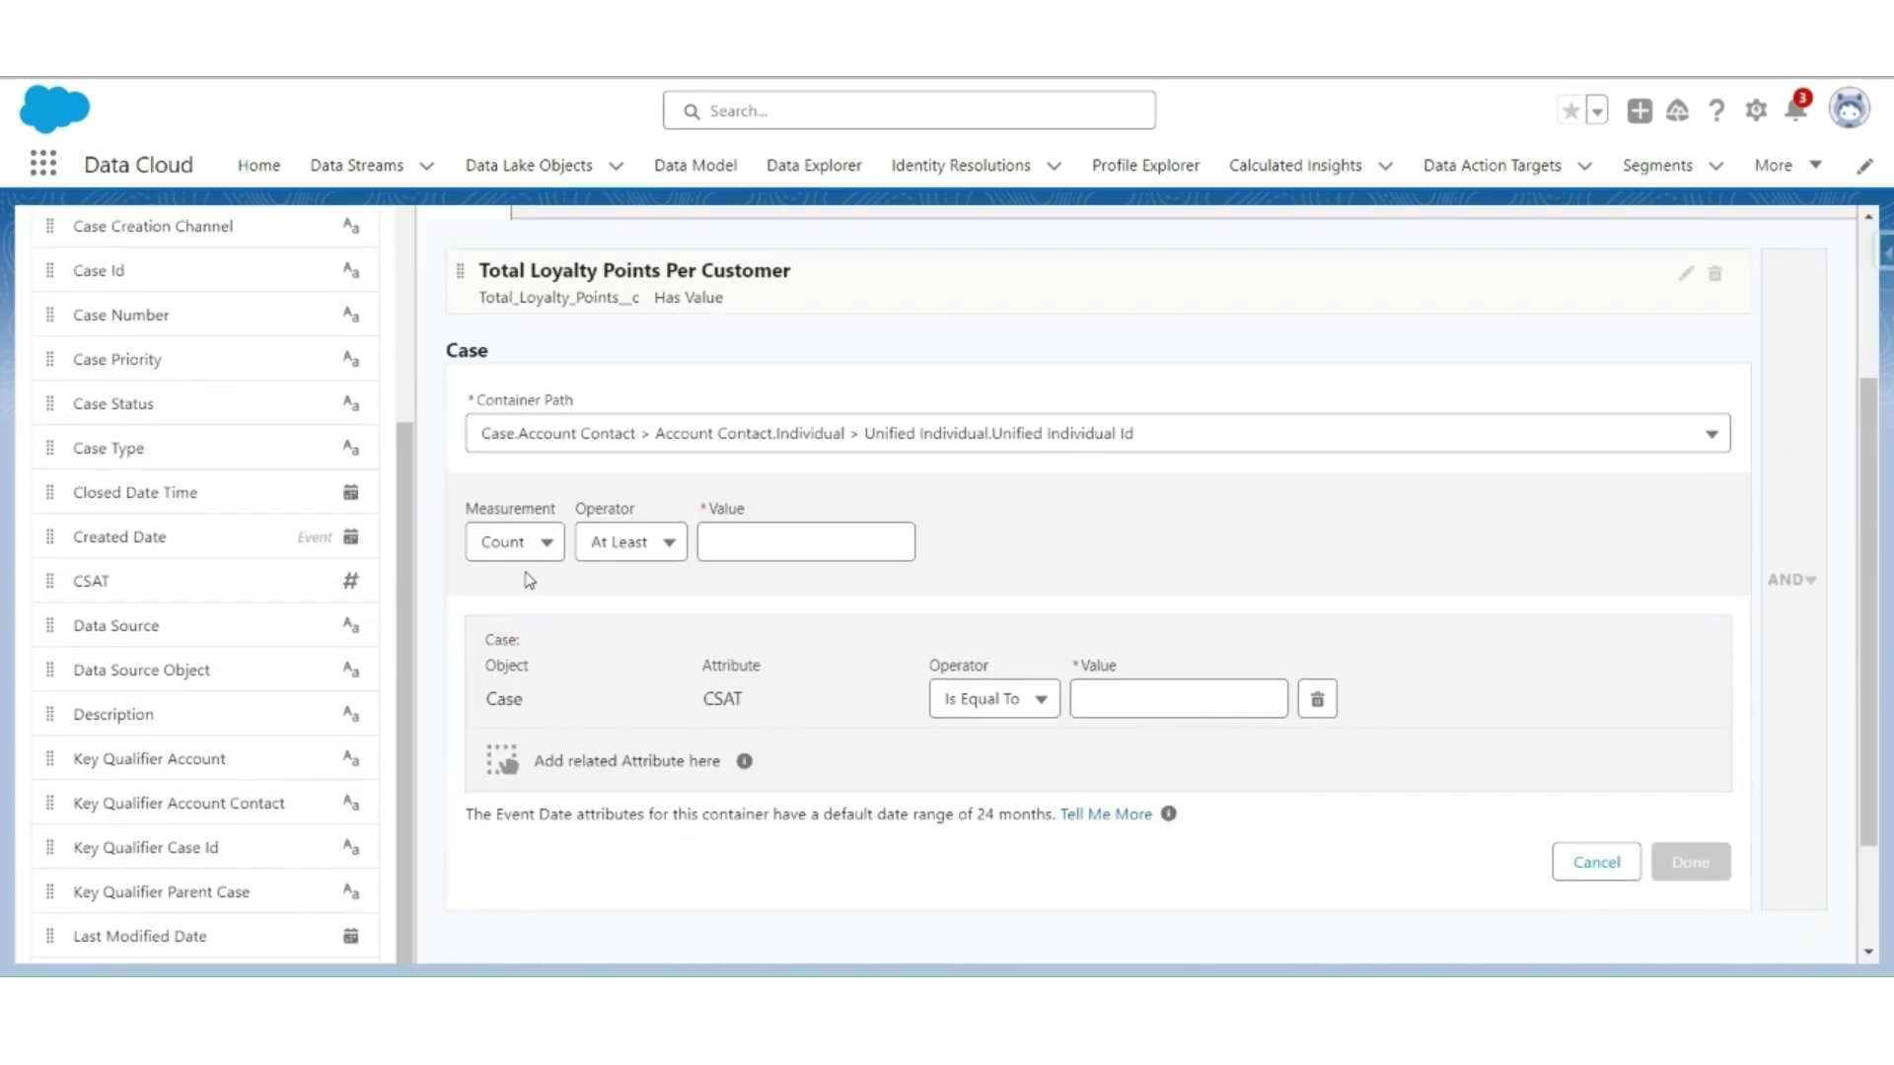
{"action": "left_click", "coordinate": [731, 541]}
{"action": "type", "text": "1"}
{"action": "left_click", "coordinate": [991, 699]}
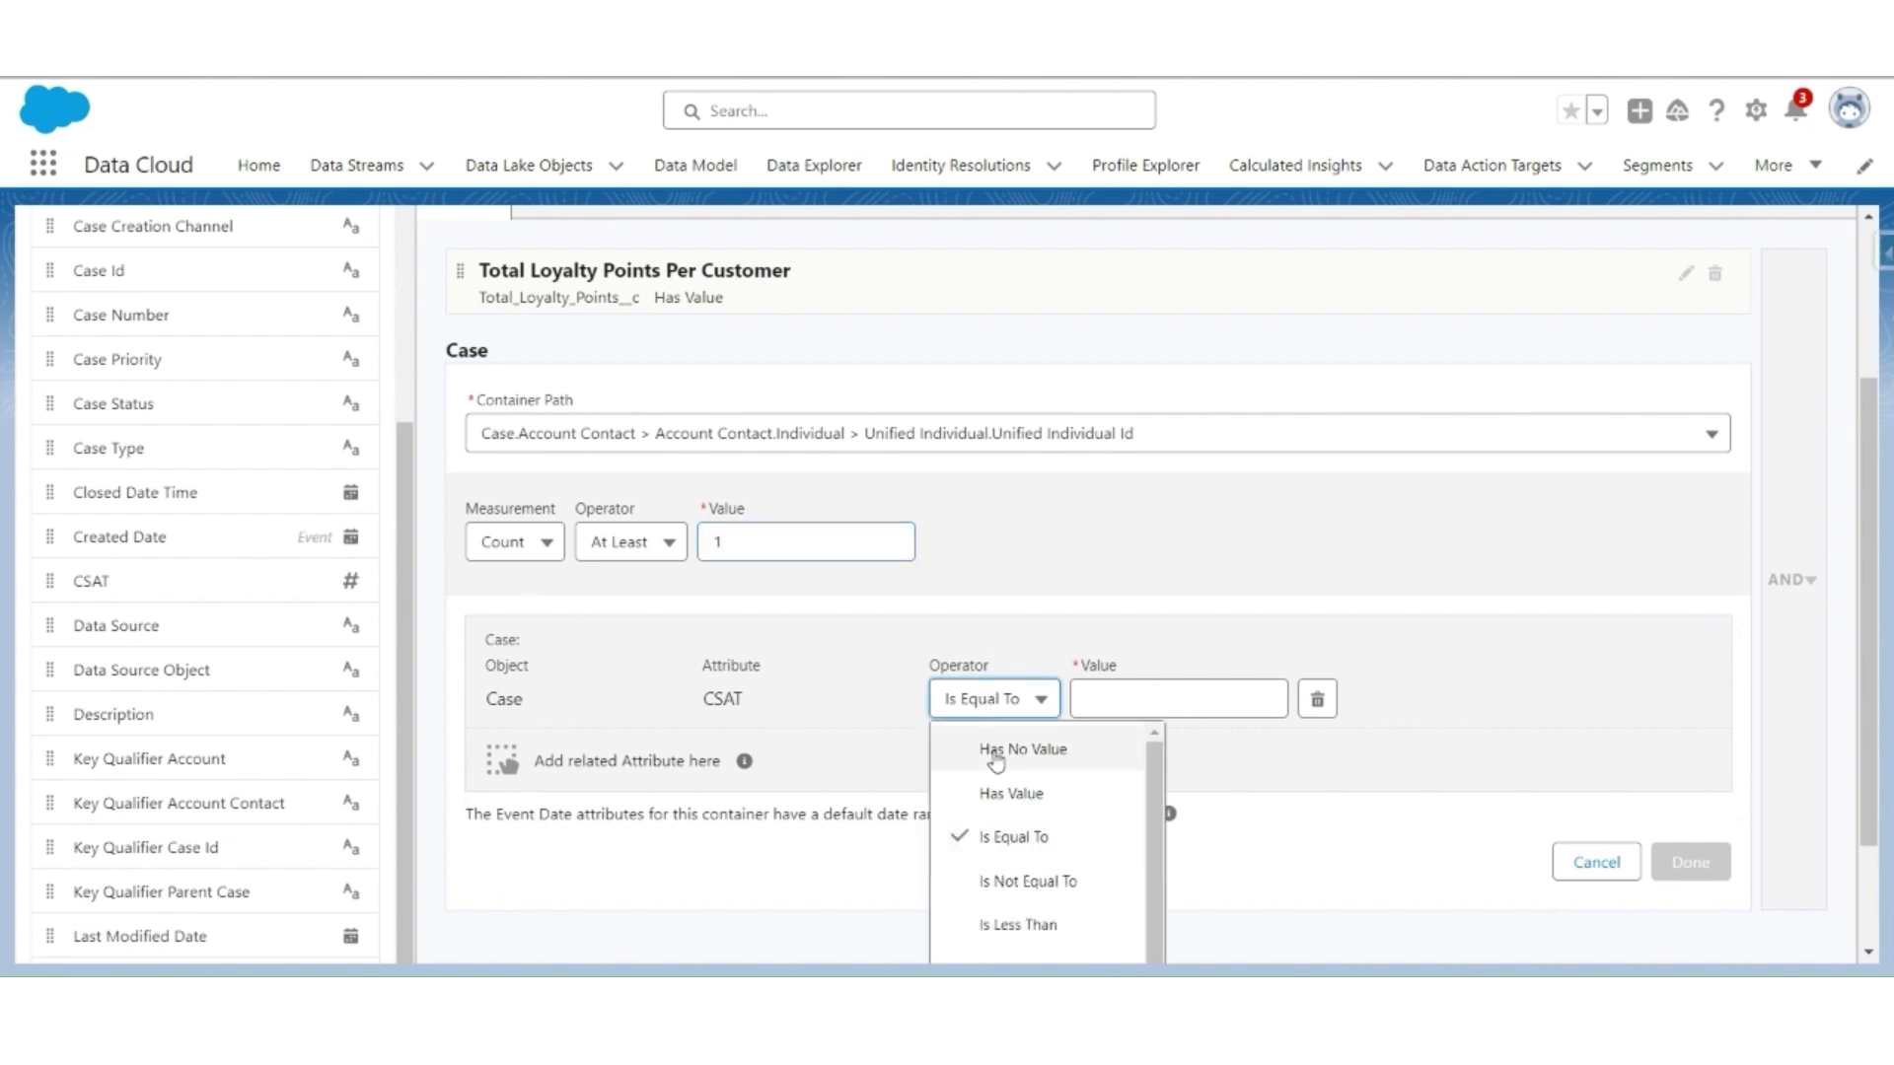
{"action": "left_click", "coordinate": [986, 811]}
{"action": "left_click", "coordinate": [1144, 698]}
{"action": "type", "text": "4"}
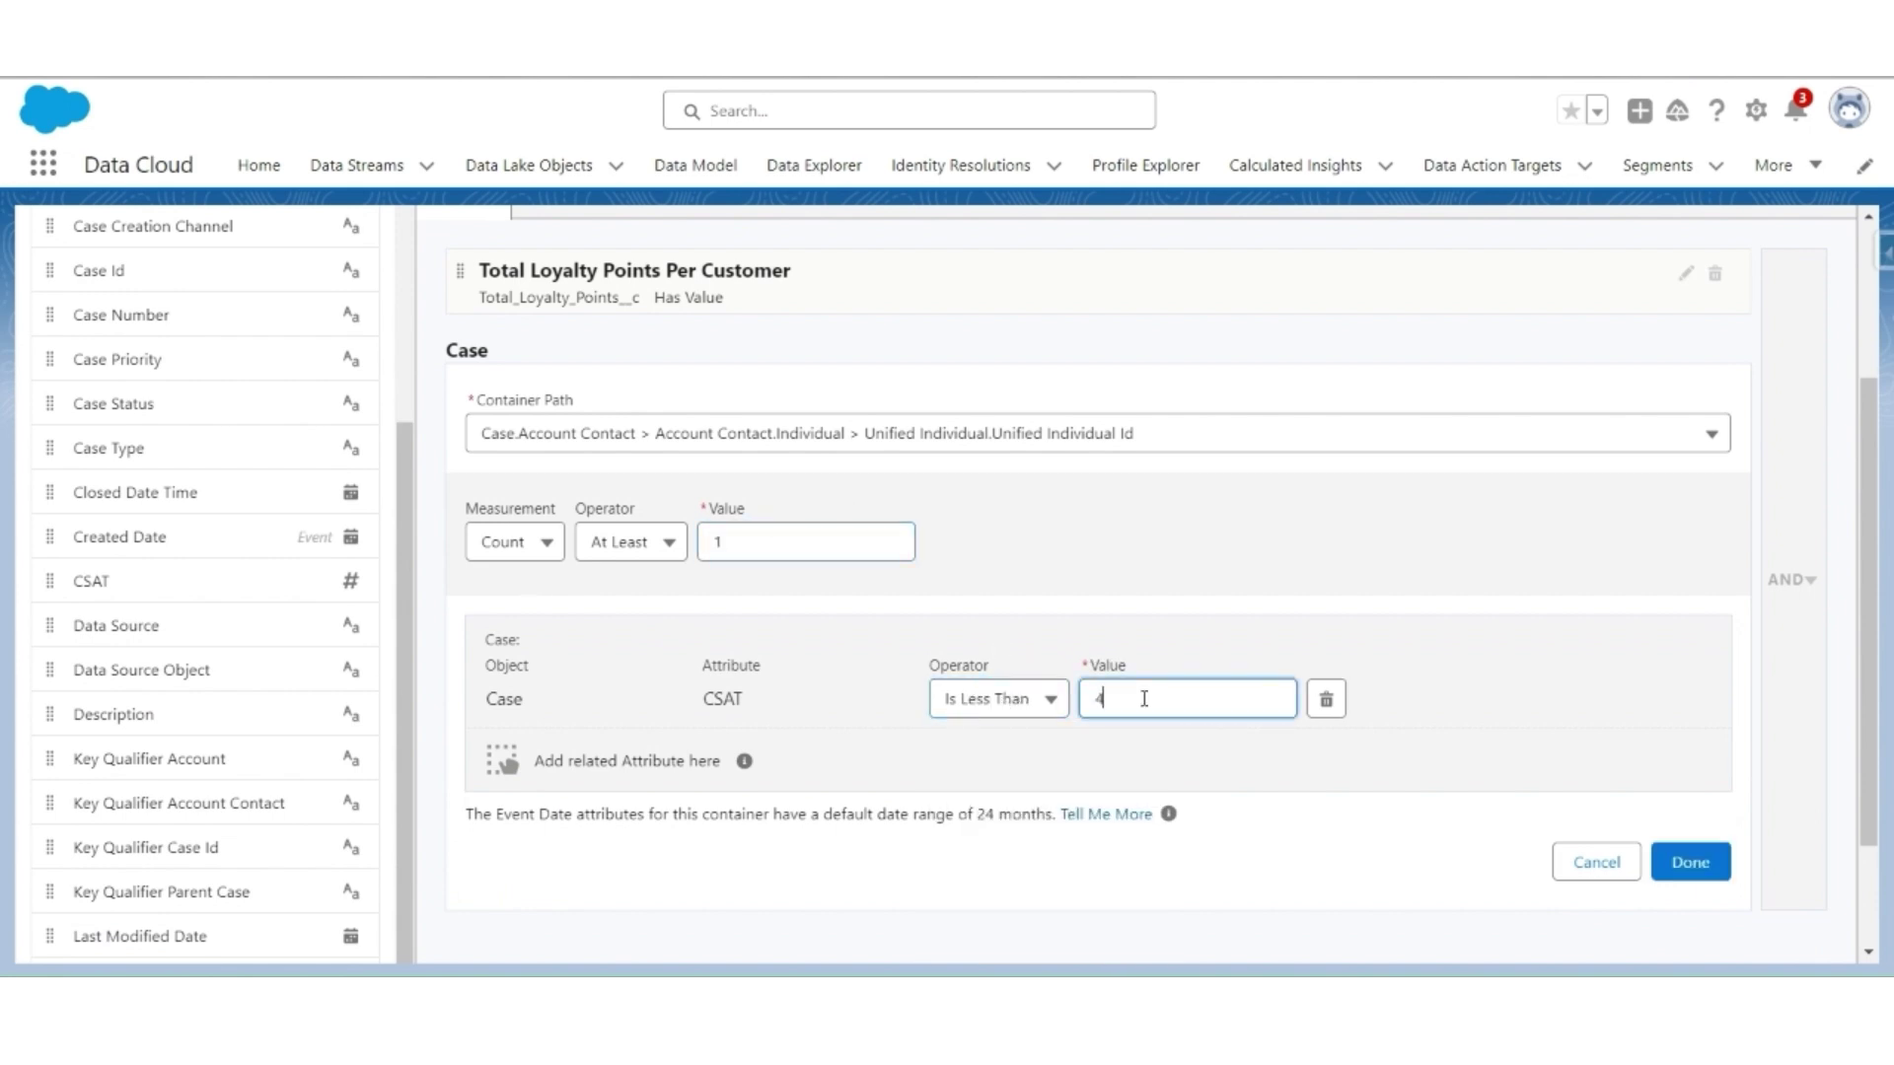
{"action": "left_click", "coordinate": [1689, 862]}
- Save the segment and return to the segments list
{"action": "scroll", "coordinate": [1323, 761], "scroll_direction": "up", "scroll_amount": 3}
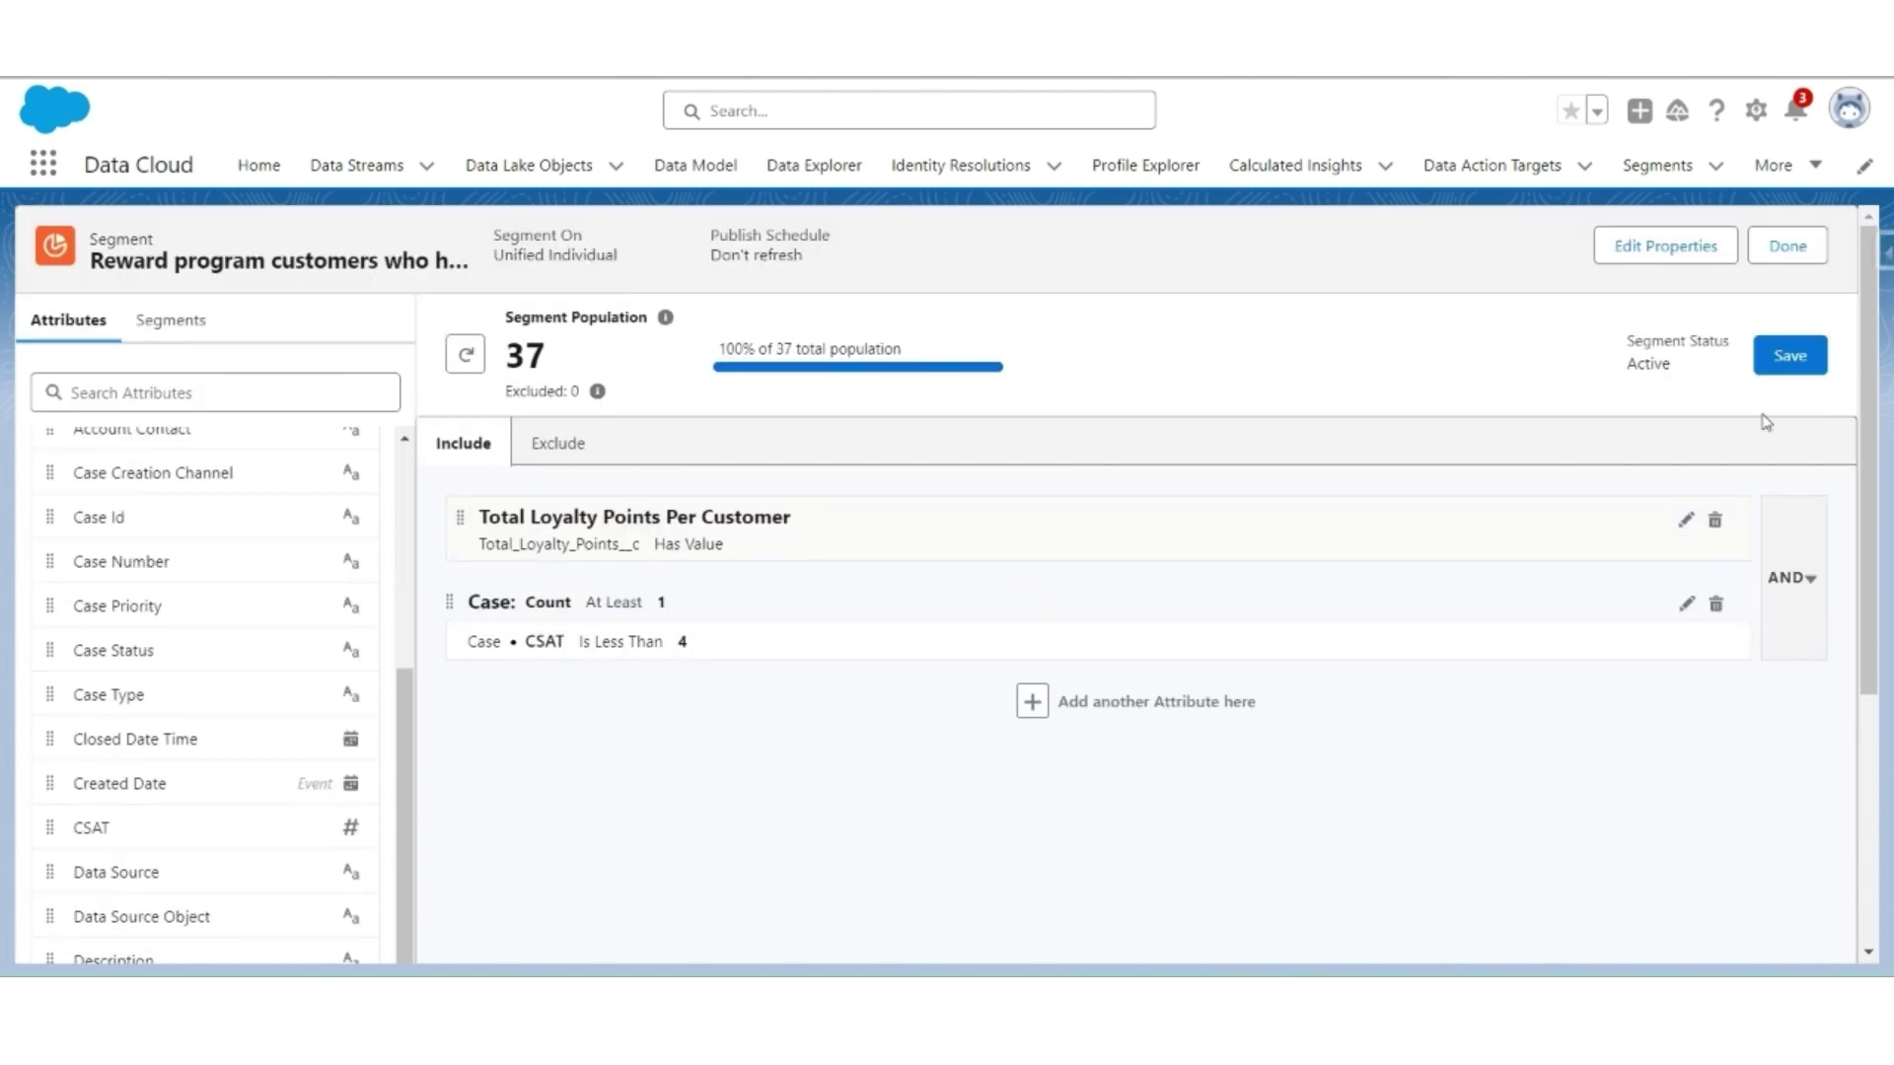
{"action": "left_click", "coordinate": [1790, 355]}
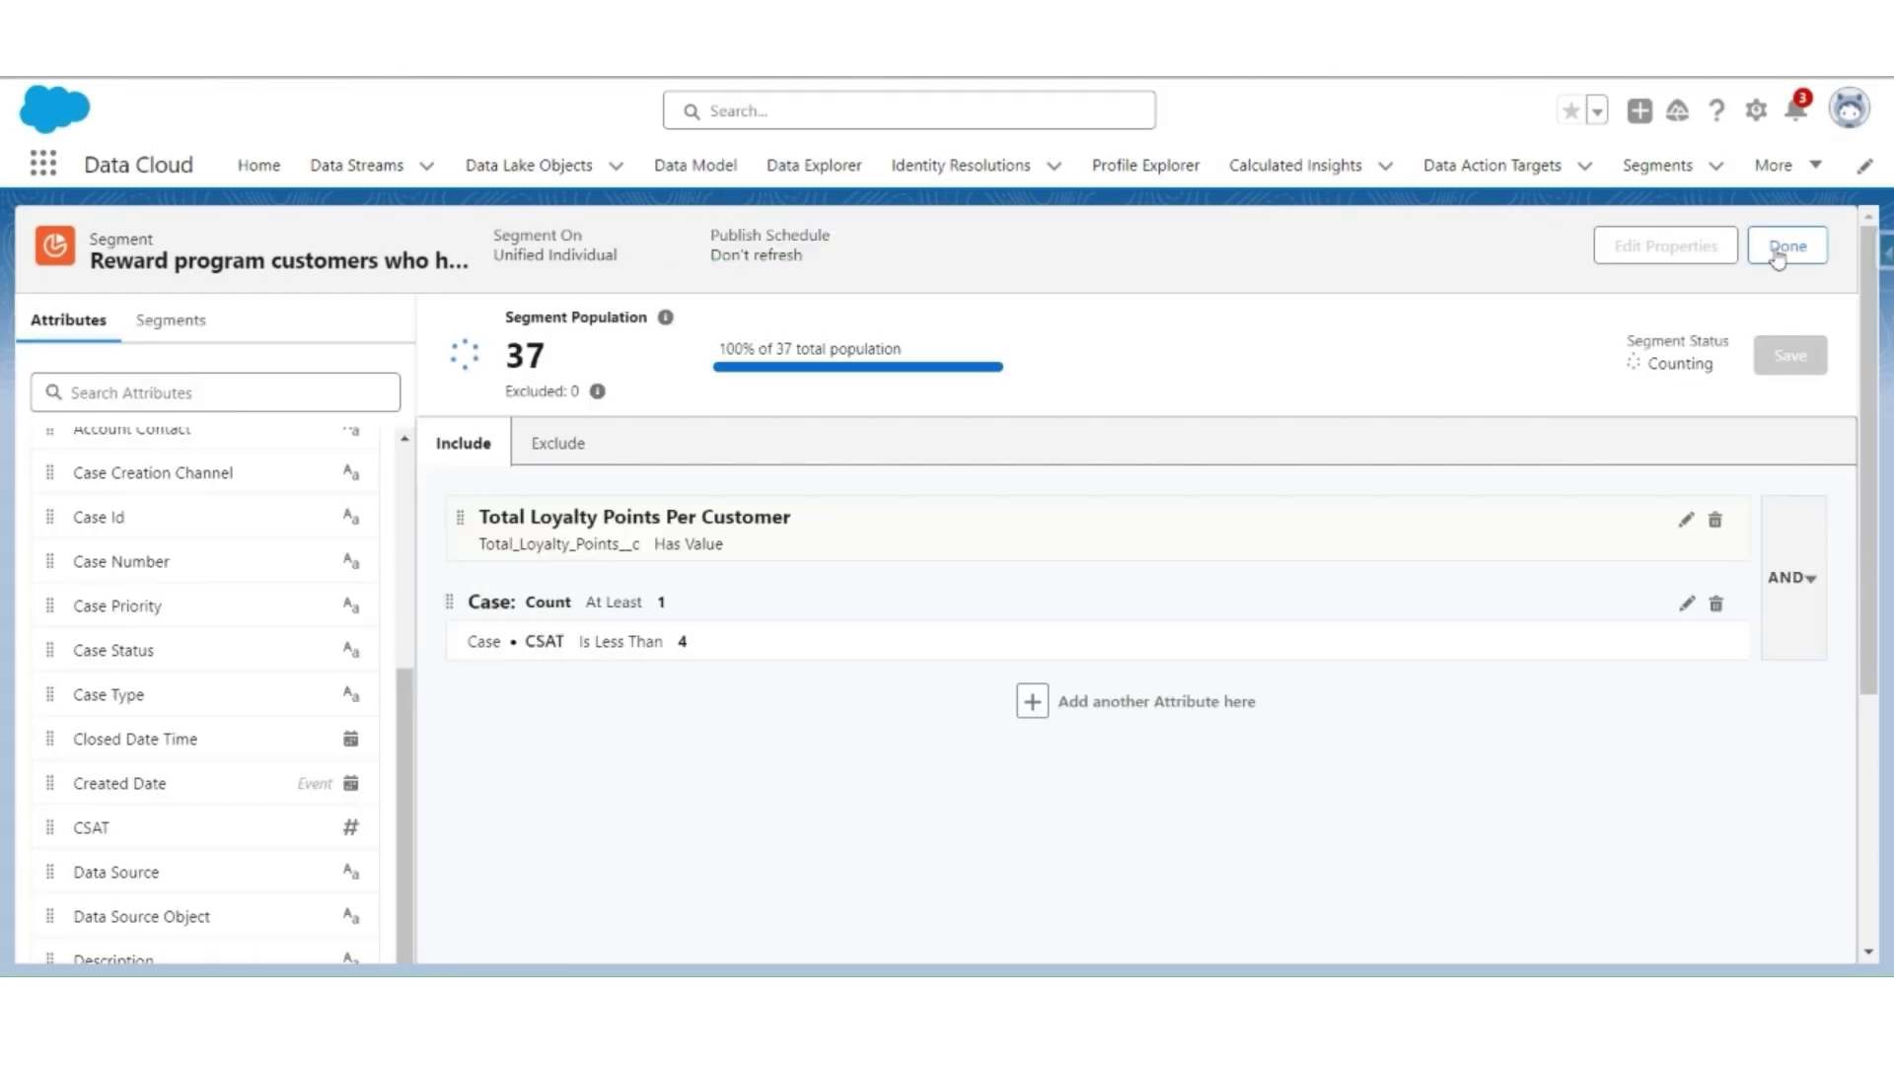
{"action": "left_click", "coordinate": [1777, 249]}
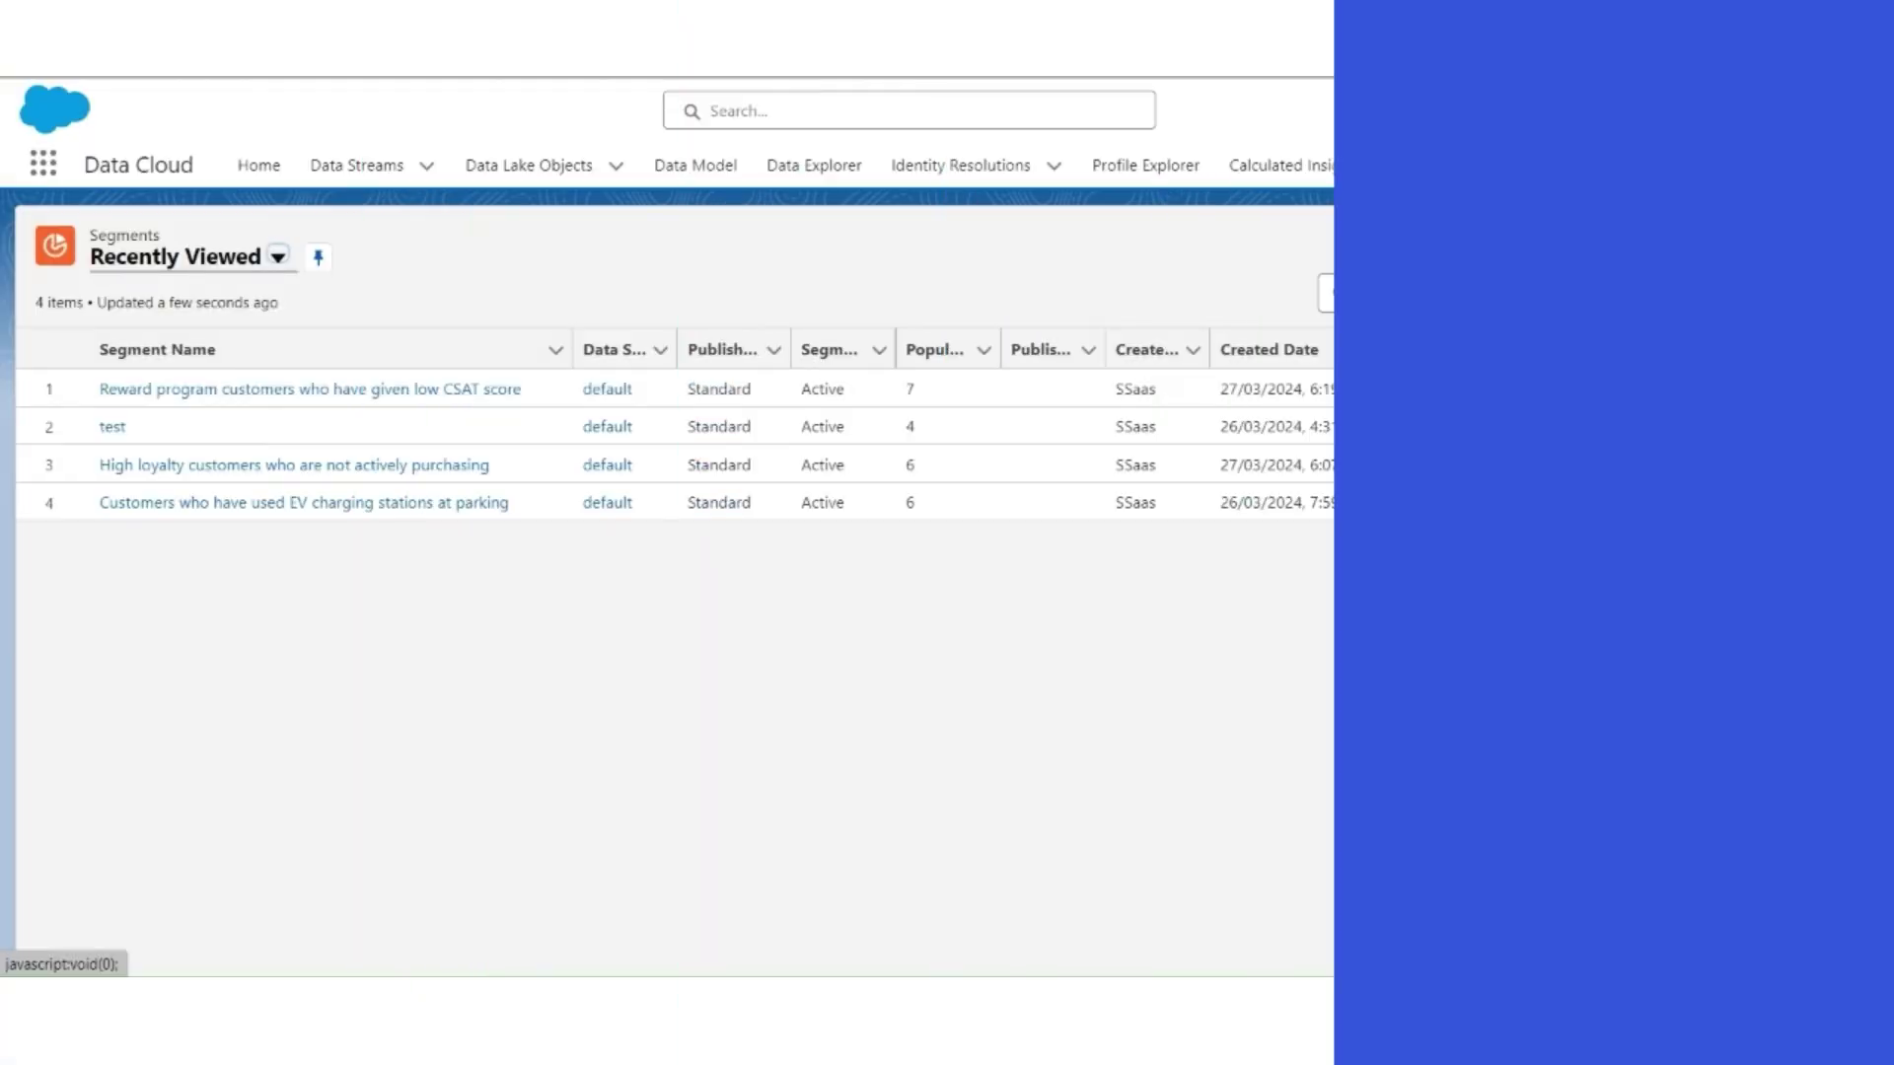
- Create a segment named 'Only parking system customers who are not using' on Unified Individual
{"action": "left_click", "coordinate": [1815, 247]}
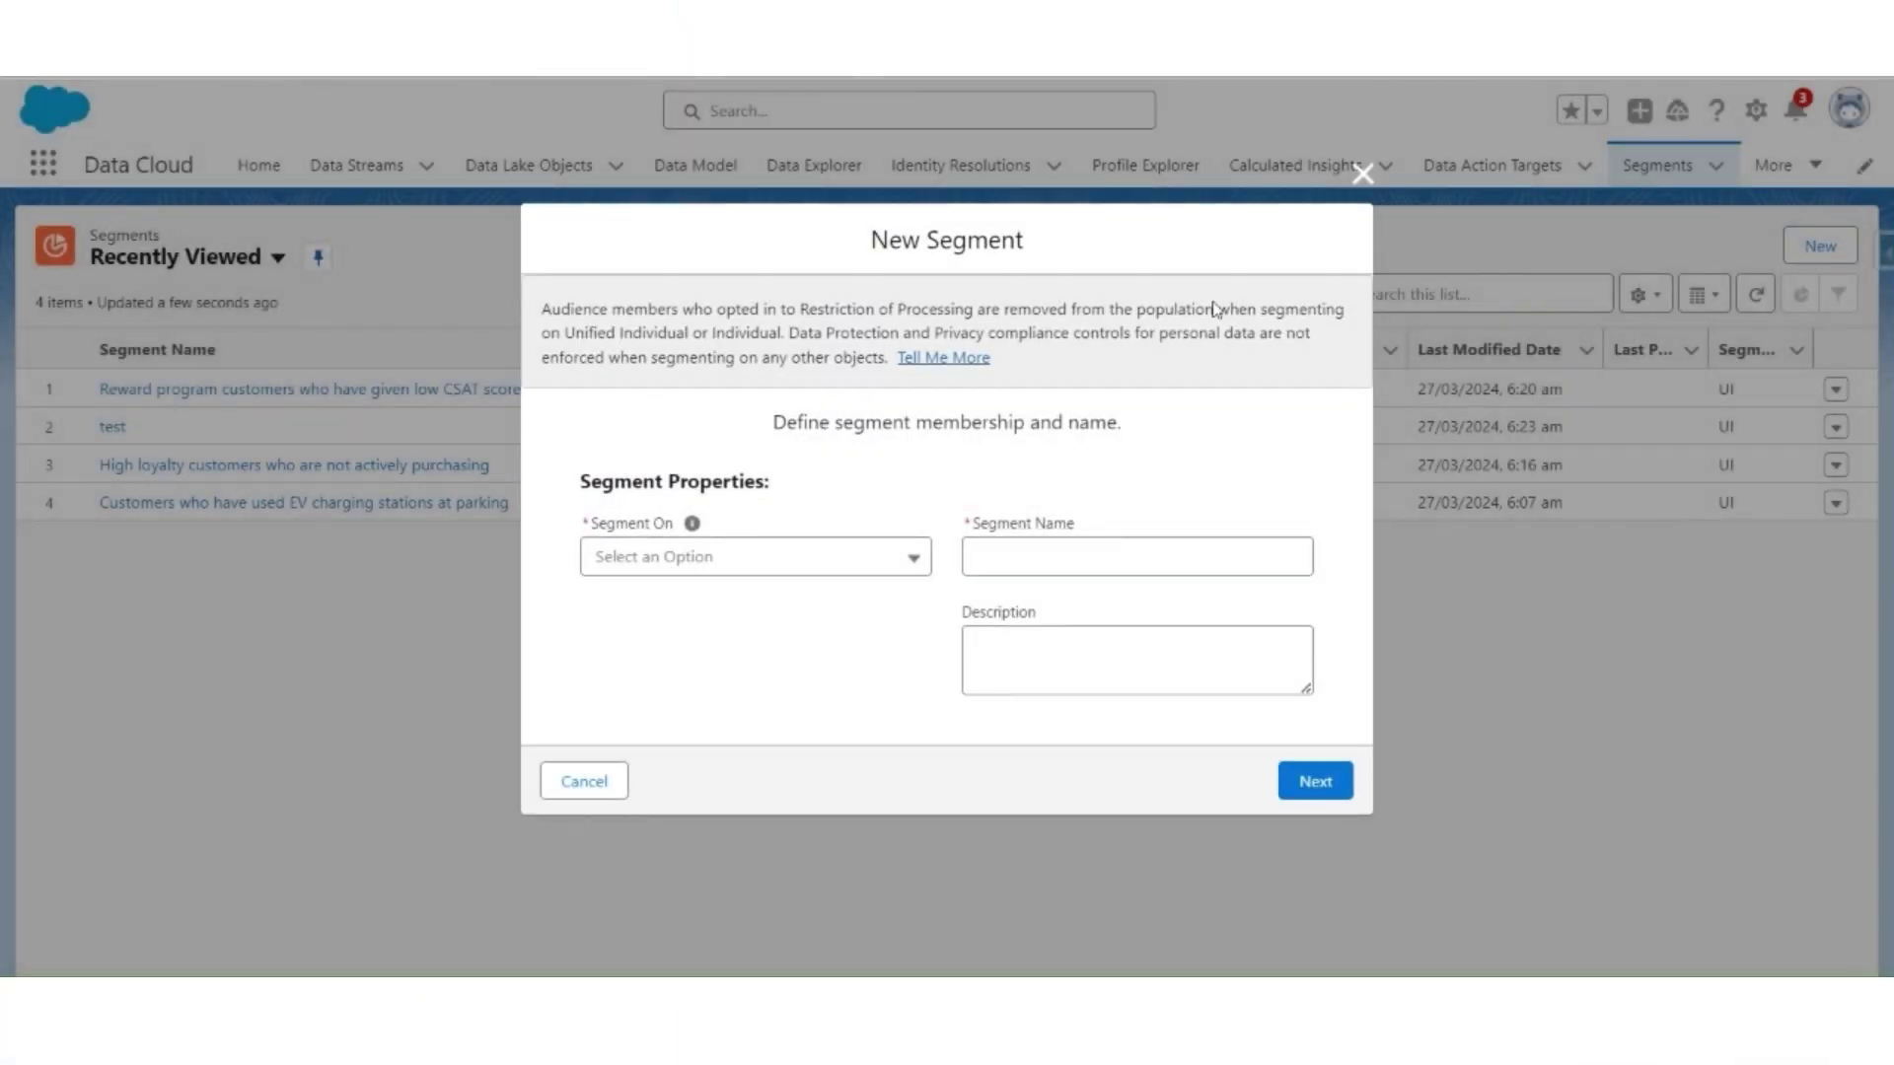
{"action": "left_click", "coordinate": [996, 560]}
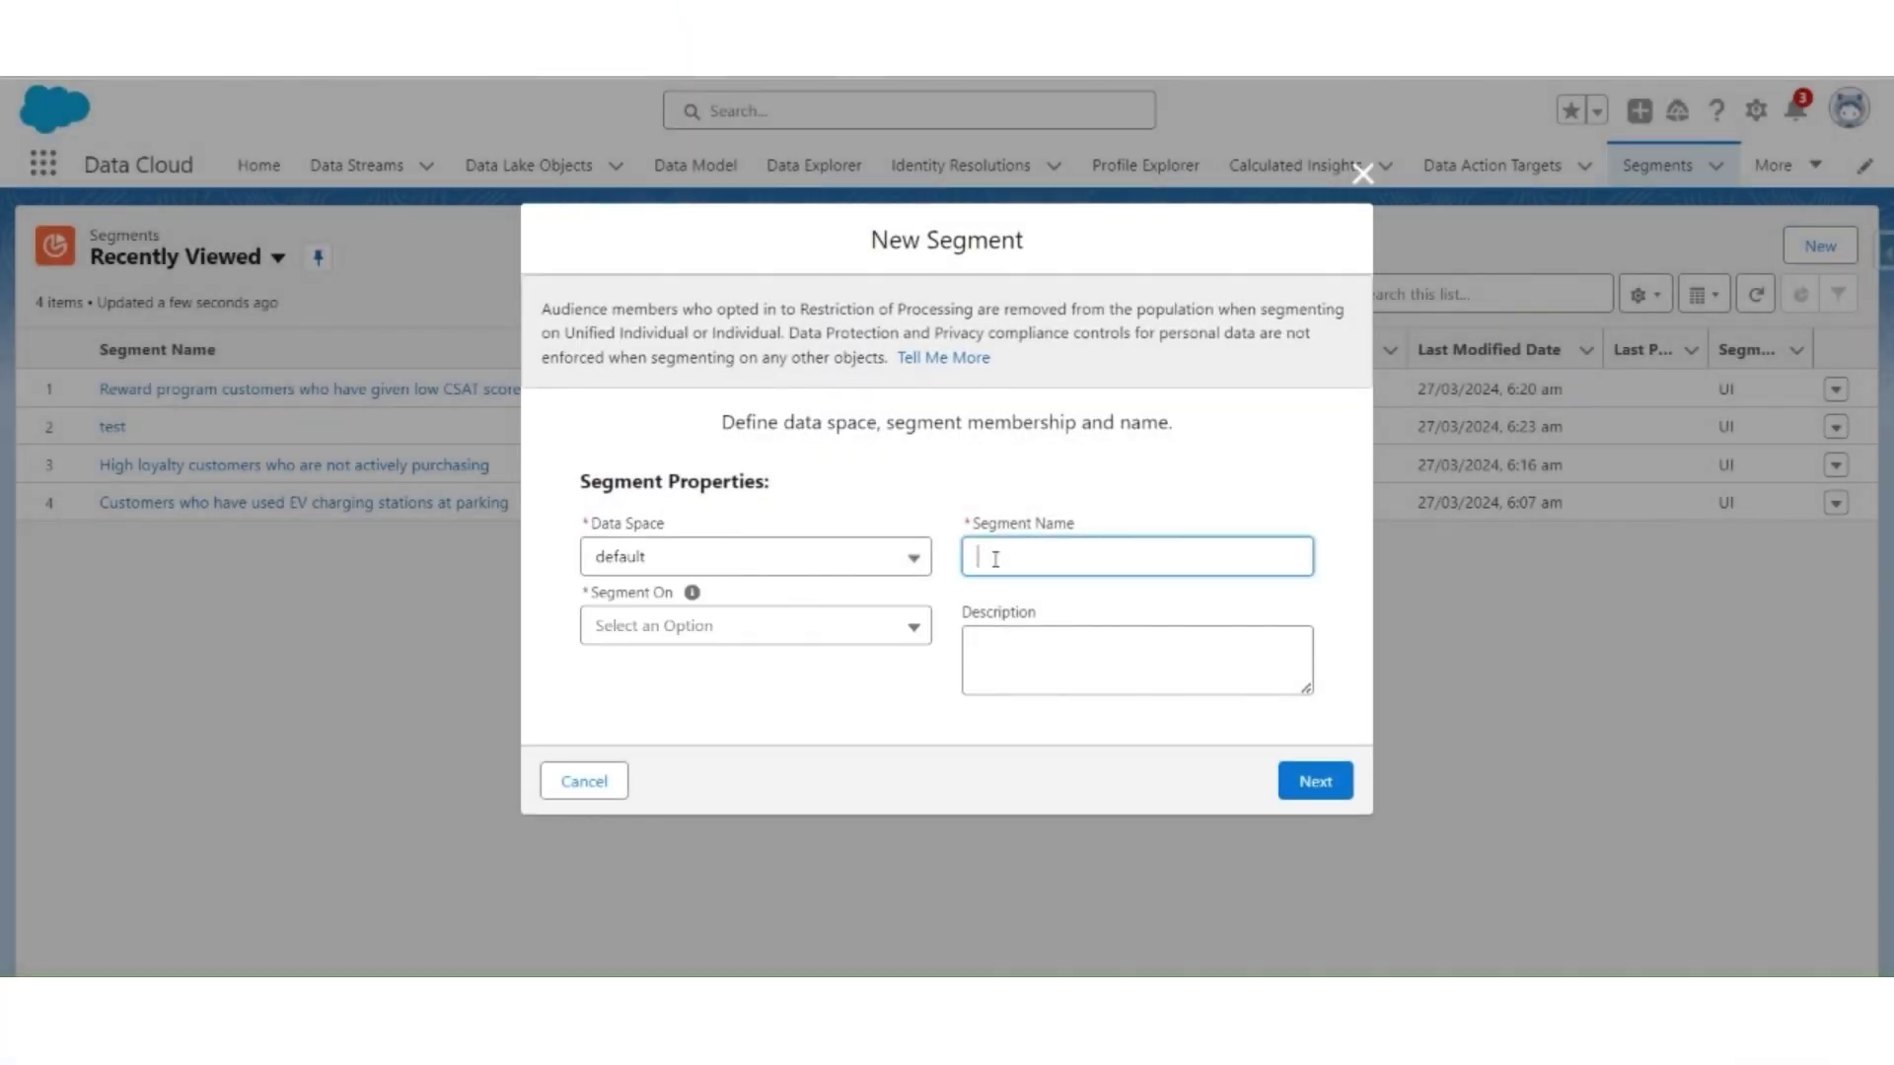
{"action": "type", "text": "Only parking system customers who a"}
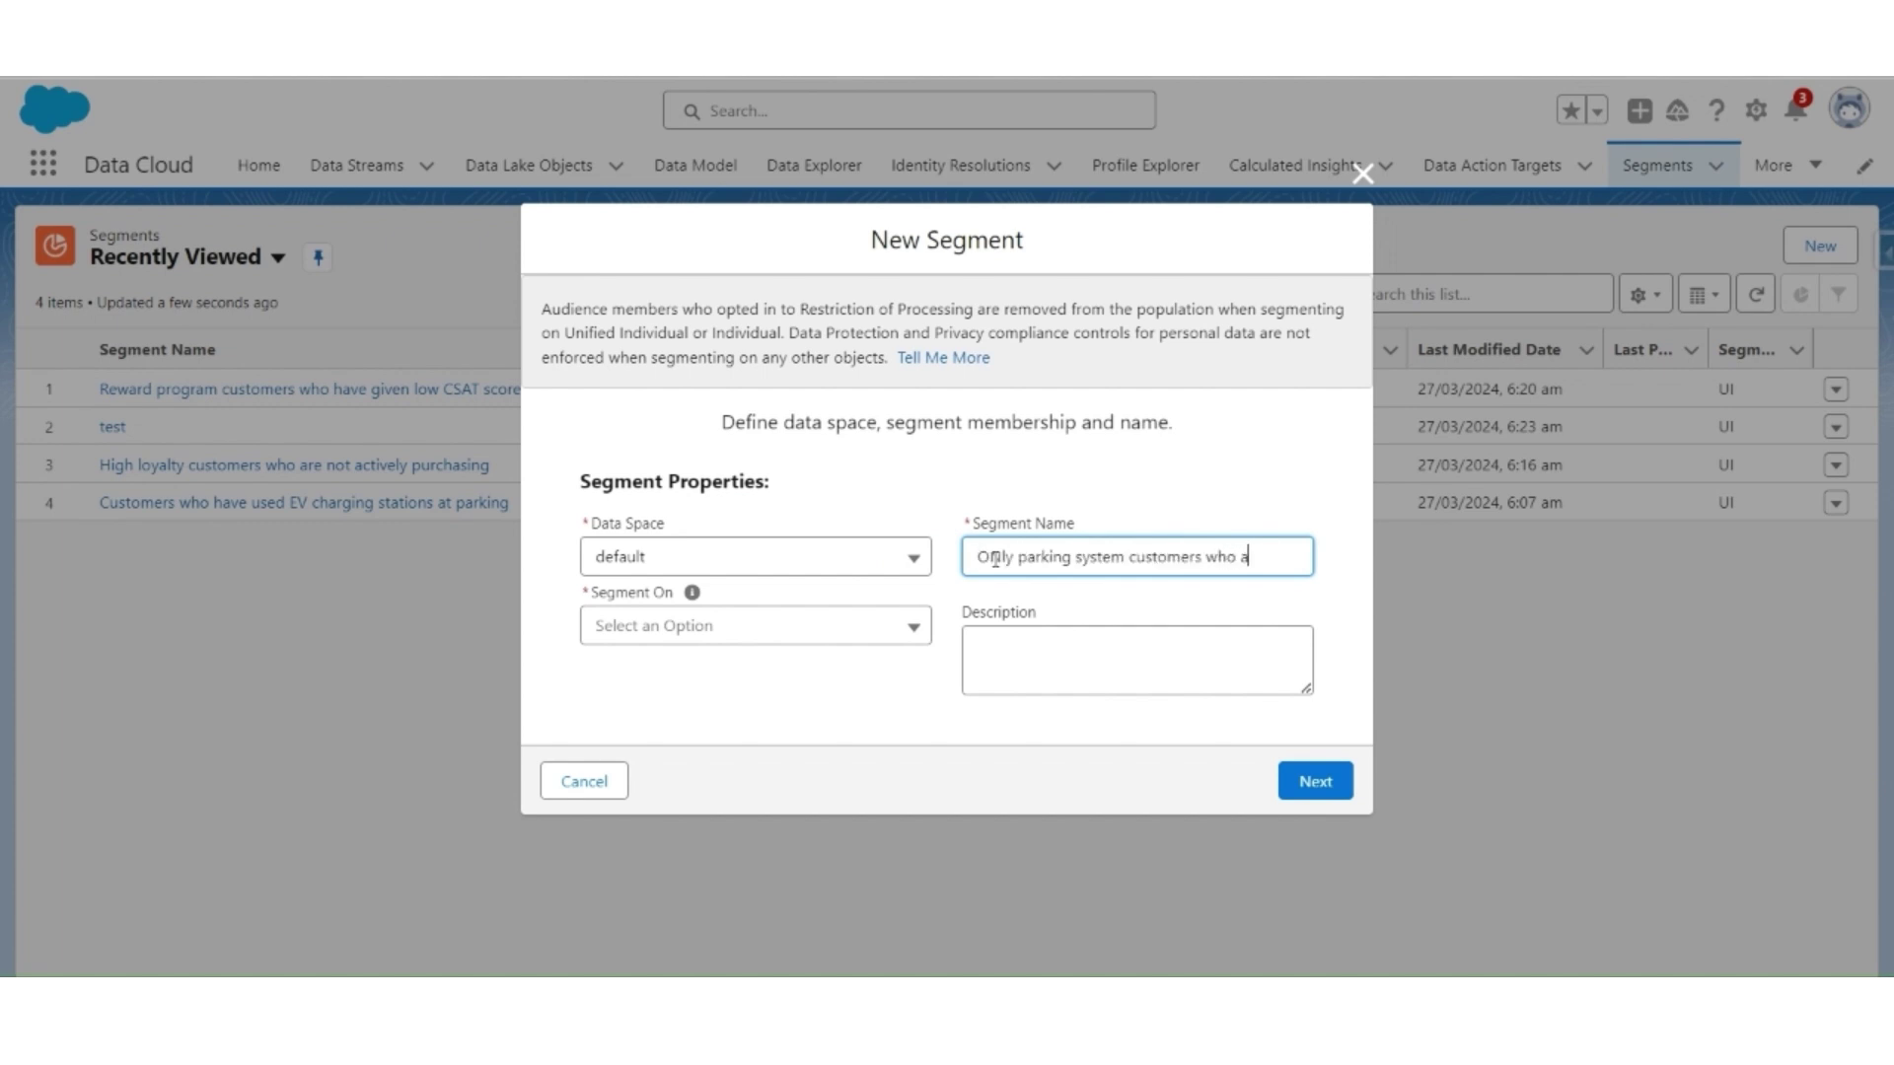
{"action": "type", "text": "re not using"}
{"action": "key", "text": "Tab"}
{"action": "left_click", "coordinate": [846, 628]}
{"action": "left_click", "coordinate": [731, 810]}
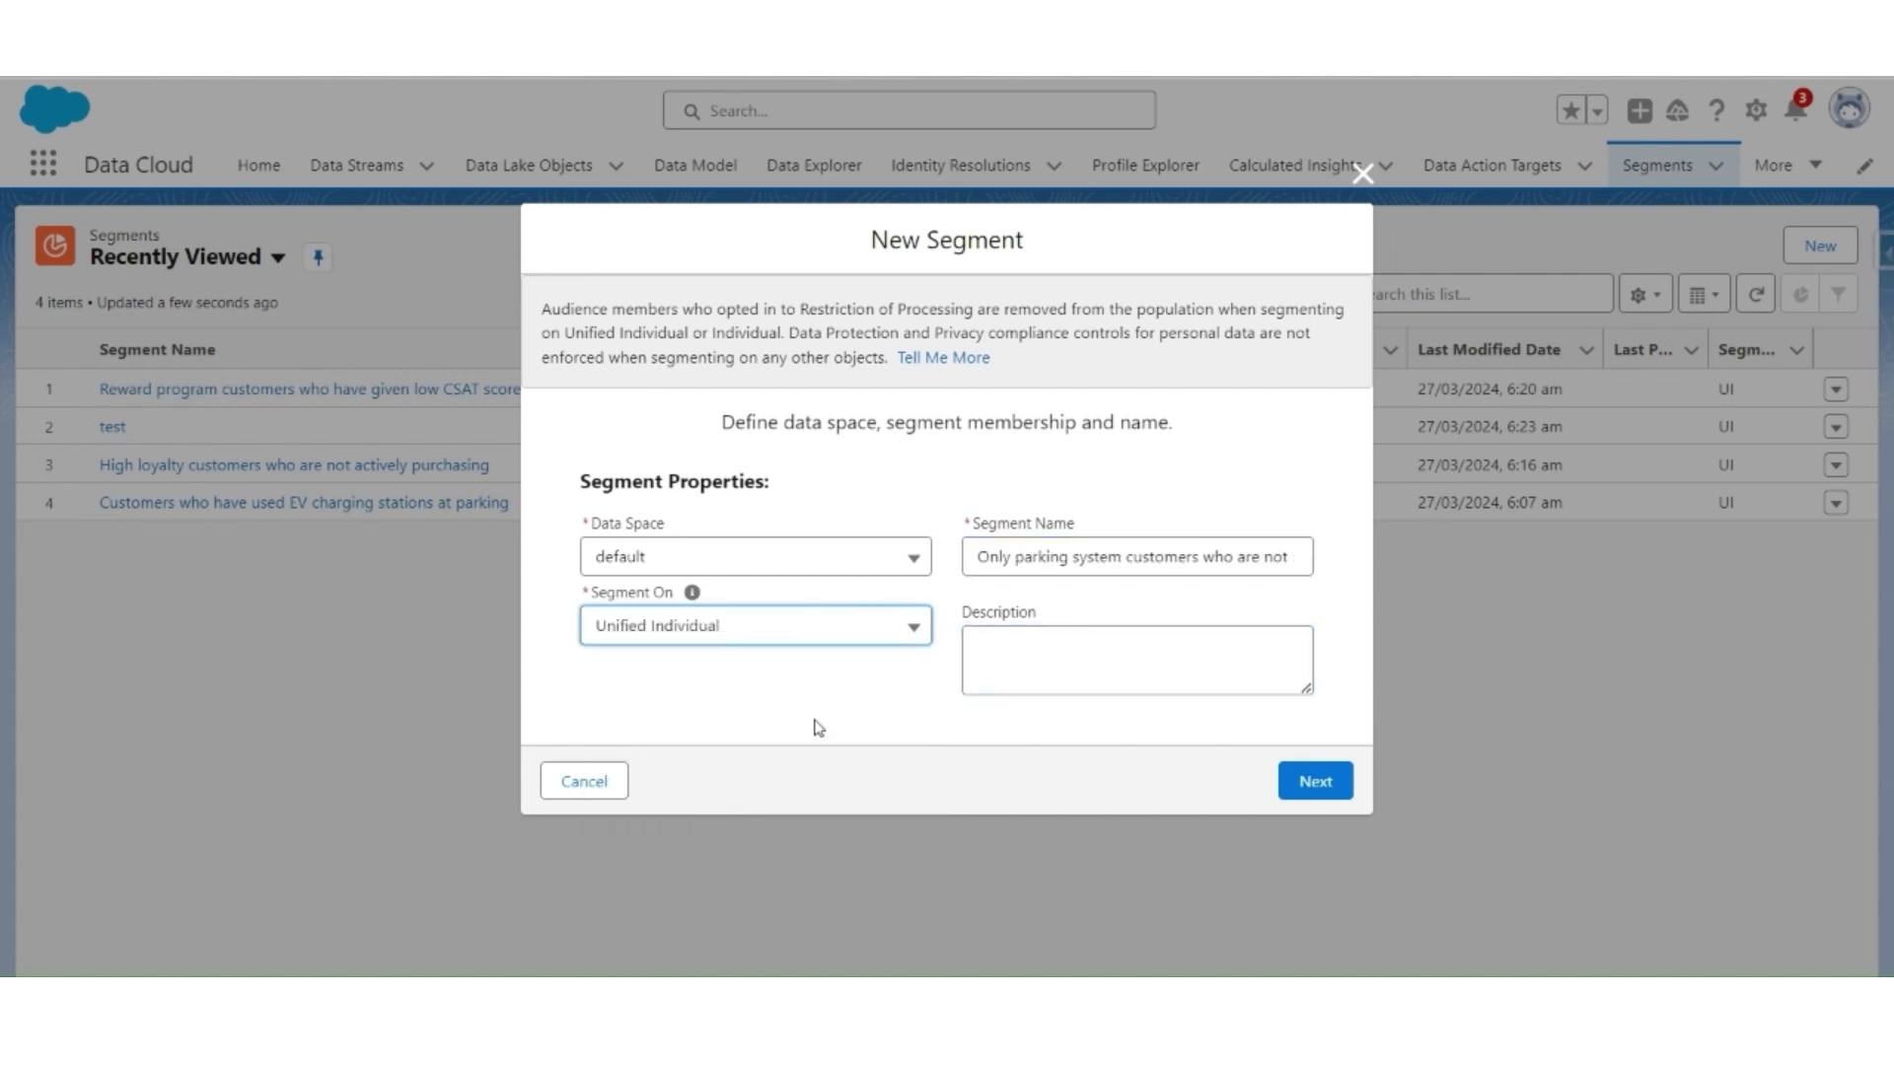
{"action": "left_click", "coordinate": [1316, 782]}
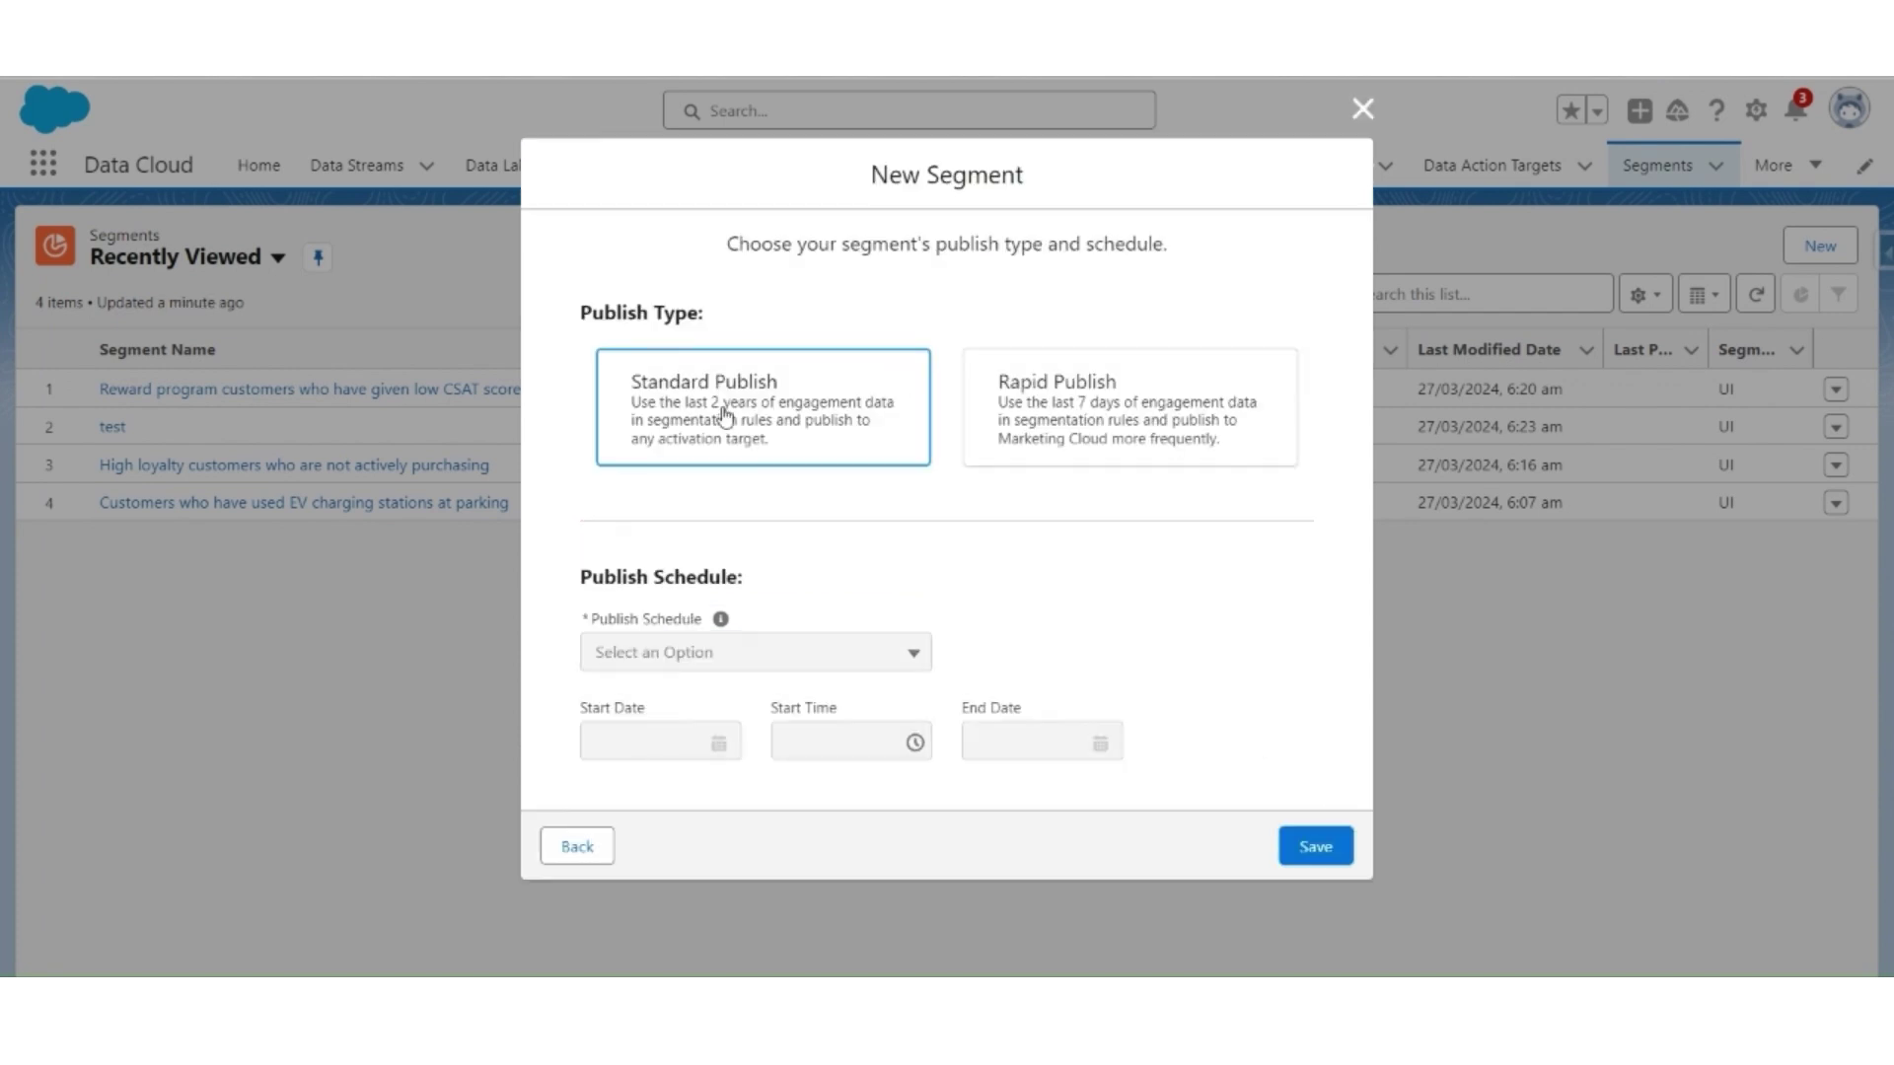
- Choose Standard Publish with a Don't refresh schedule and create the segment
{"action": "left_click", "coordinate": [725, 414]}
{"action": "scroll", "coordinate": [1125, 614], "scroll_direction": "down", "scroll_amount": 3}
{"action": "left_click", "coordinate": [814, 653]}
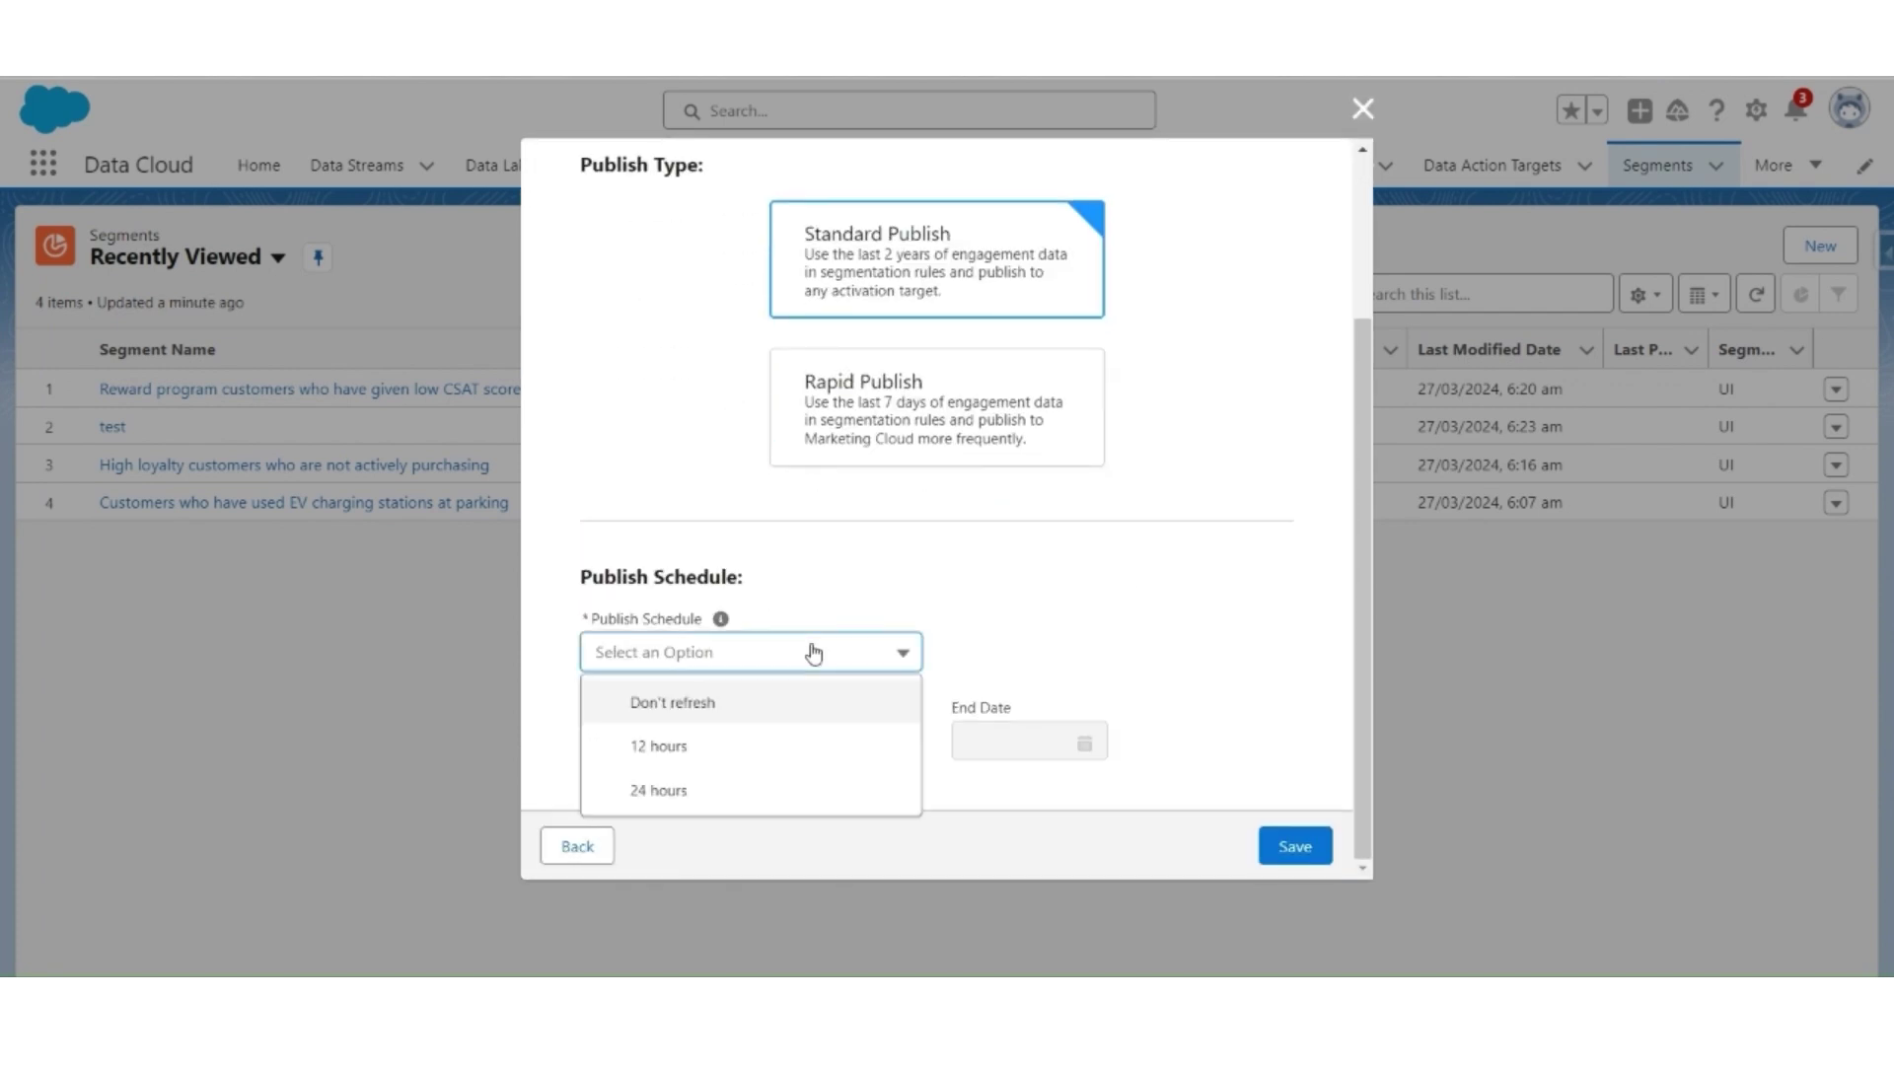
{"action": "left_click", "coordinate": [735, 710]}
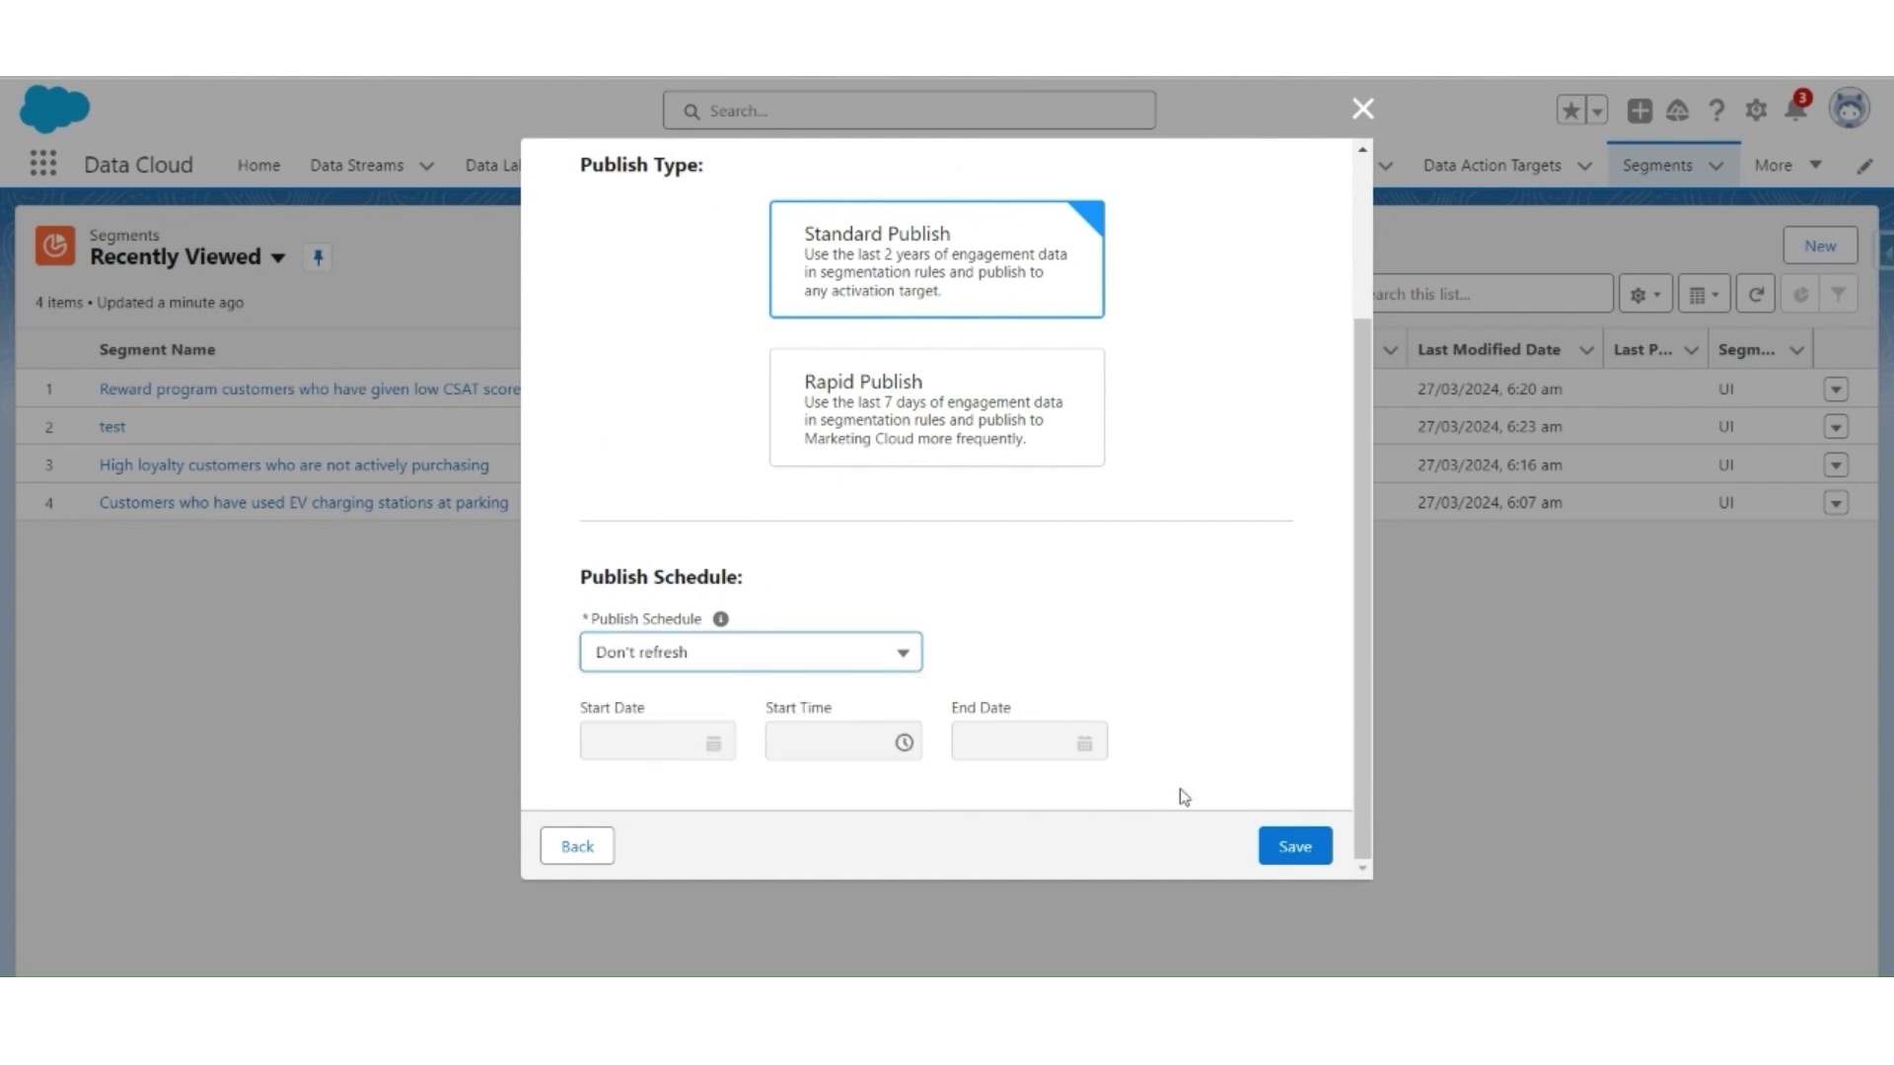
{"action": "left_click", "coordinate": [1297, 847]}
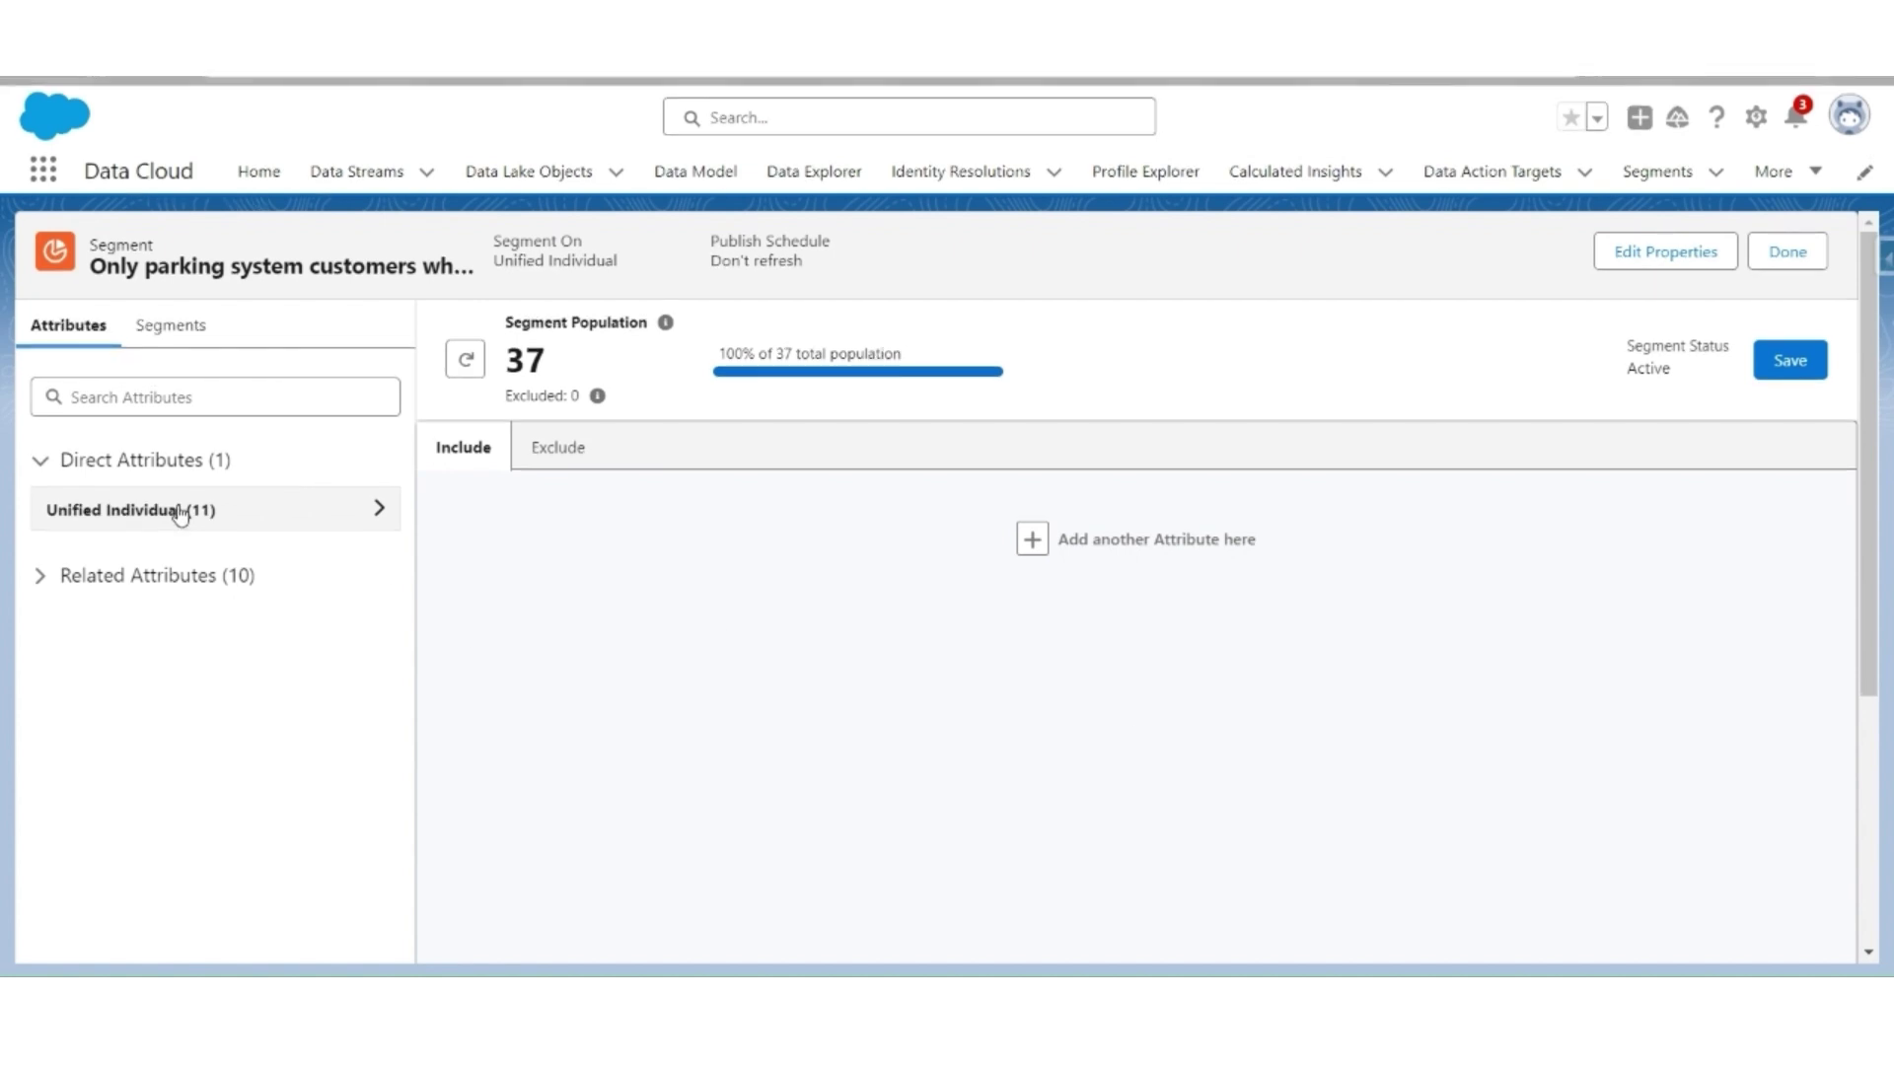
- Add an include rule requiring Total Loyalty Points Per Customer to have no value
{"action": "left_click", "coordinate": [180, 511]}
{"action": "scroll", "coordinate": [150, 636], "scroll_direction": "down", "scroll_amount": 4}
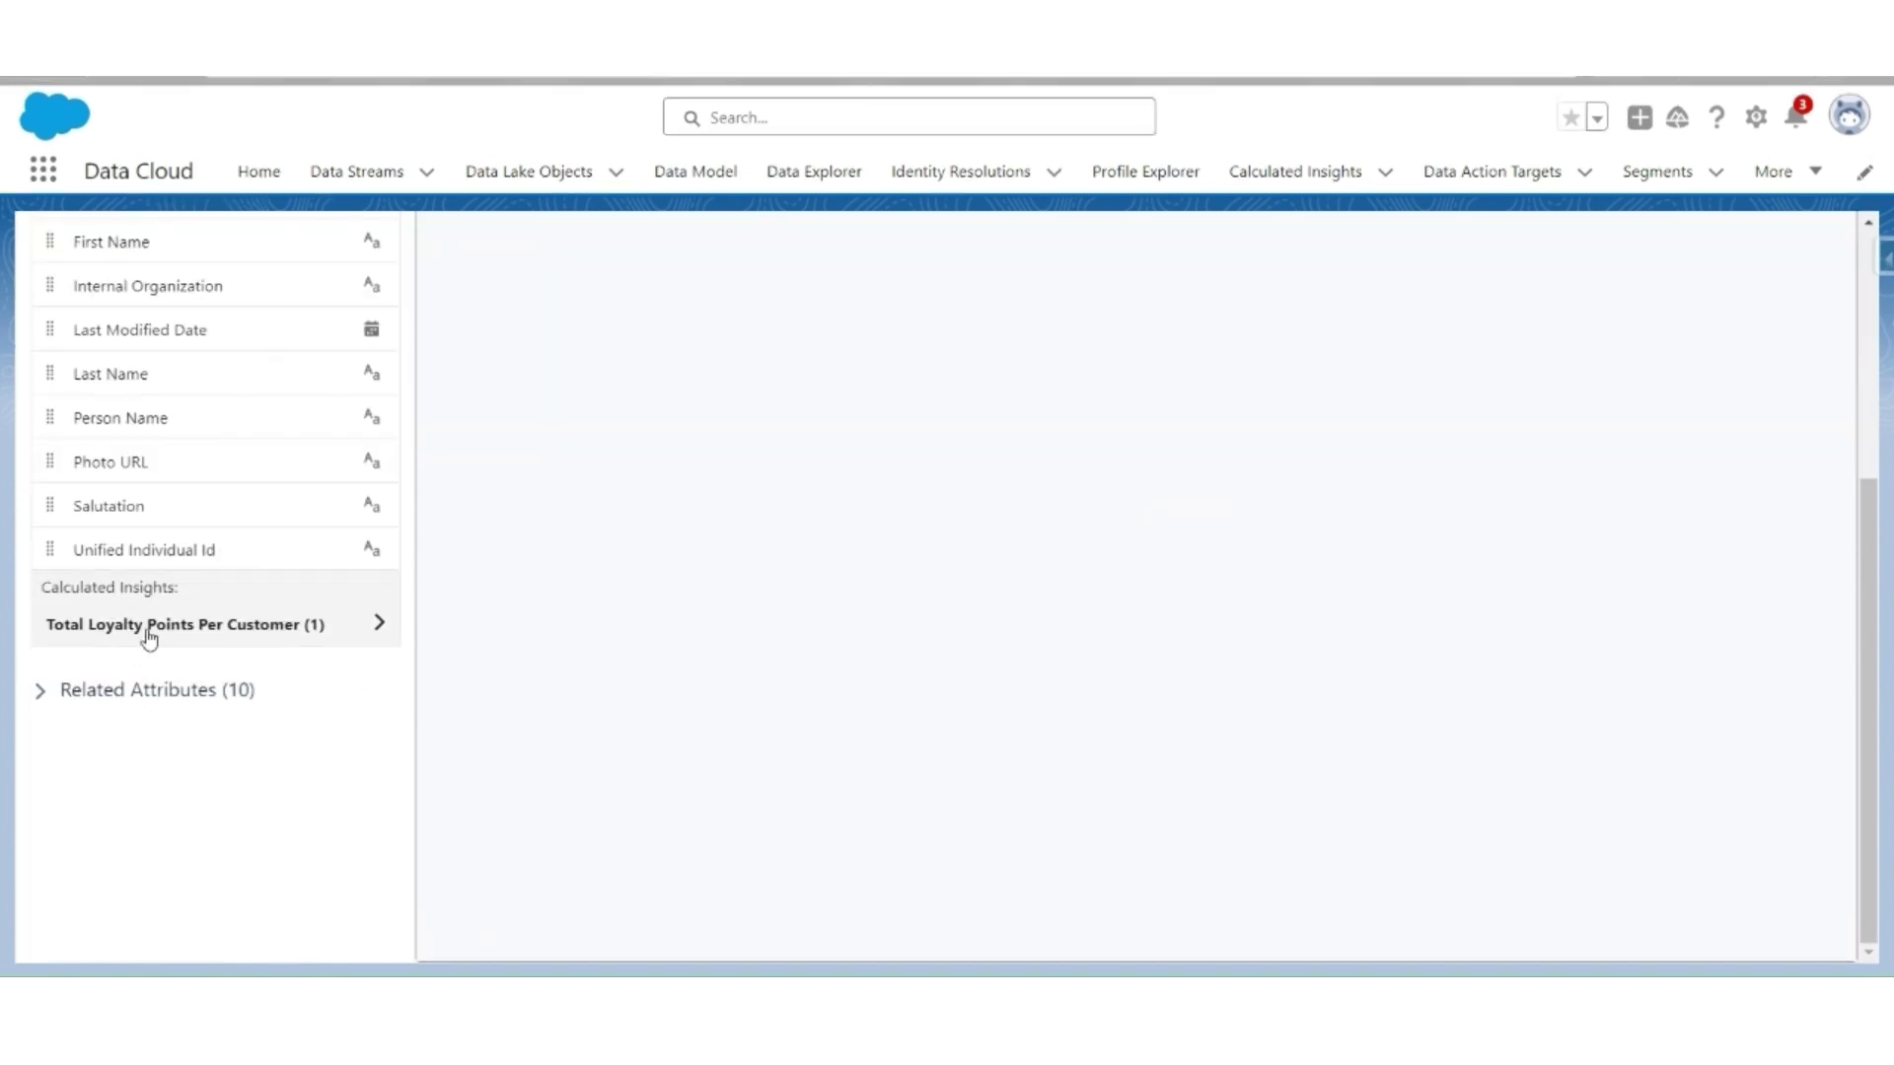
{"action": "left_click", "coordinate": [148, 631]}
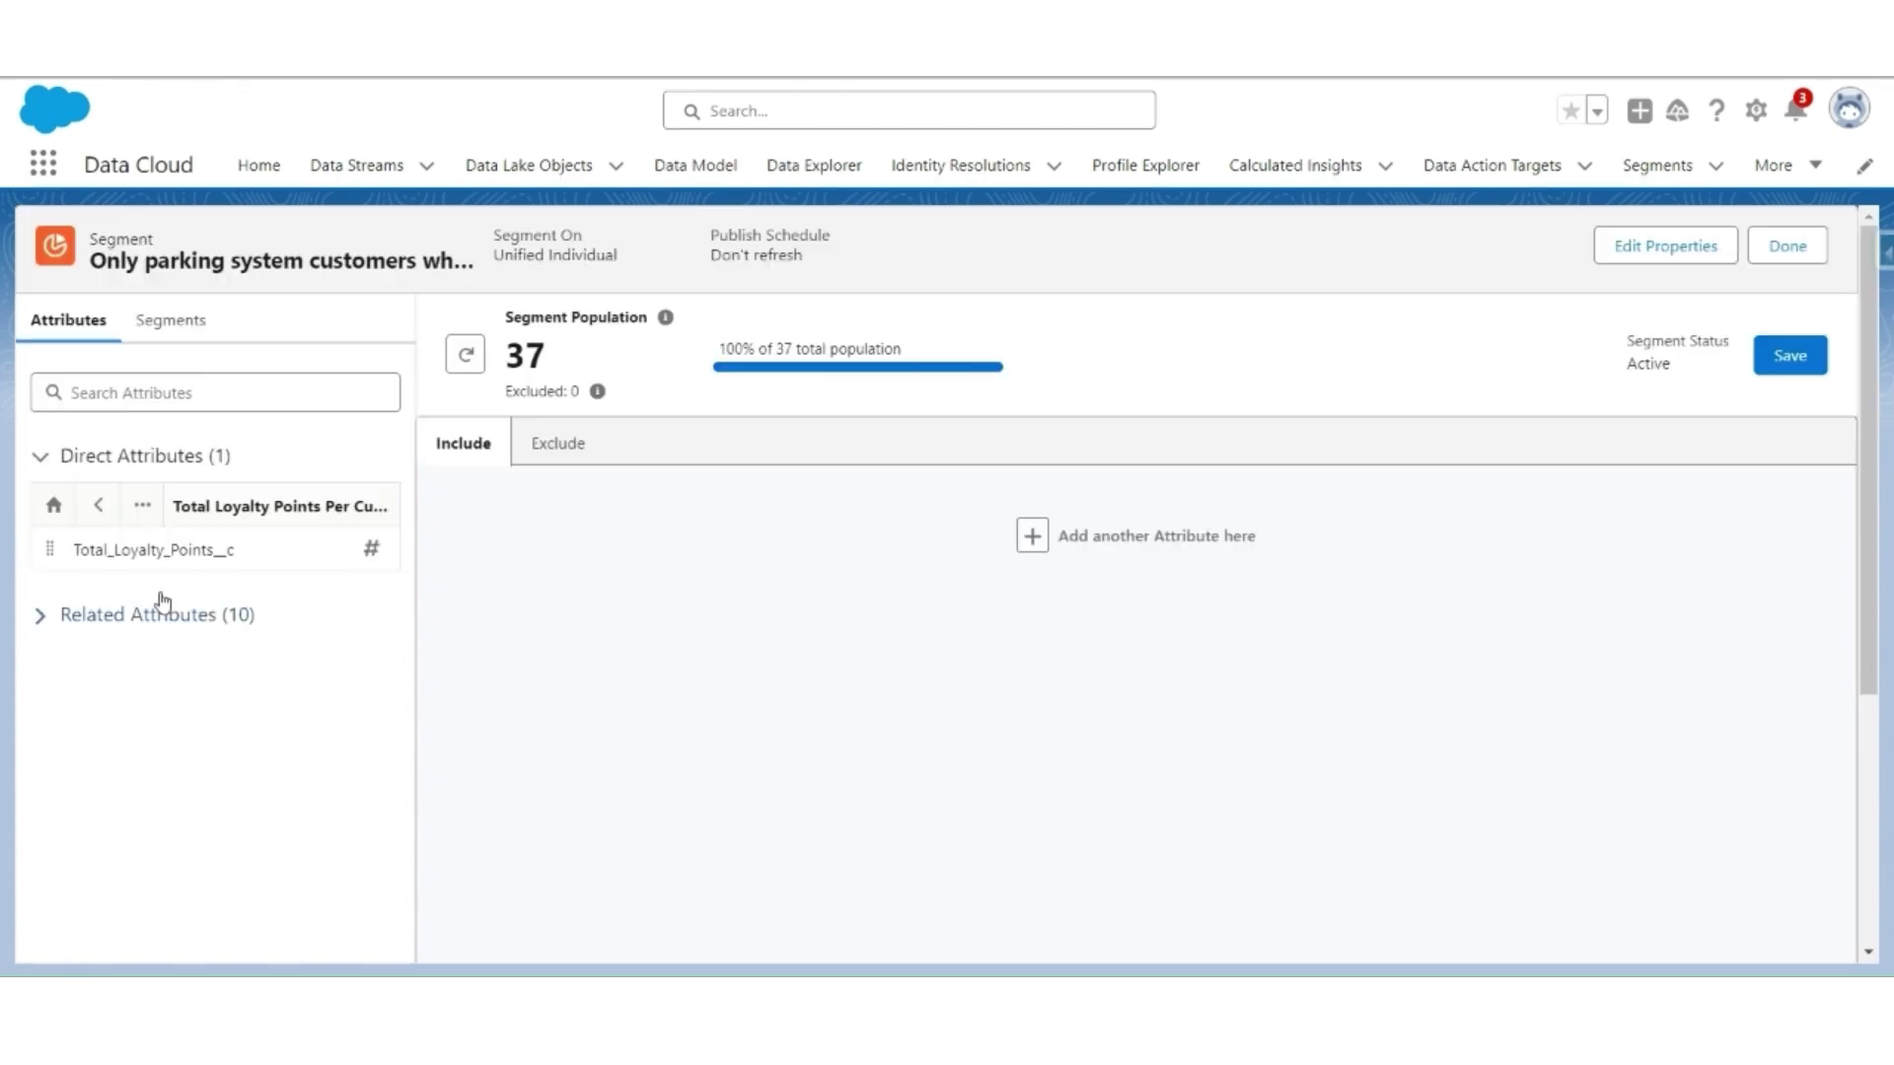
{"action": "left_click_drag", "start_coordinate": [128, 558], "coordinate": [786, 563]}
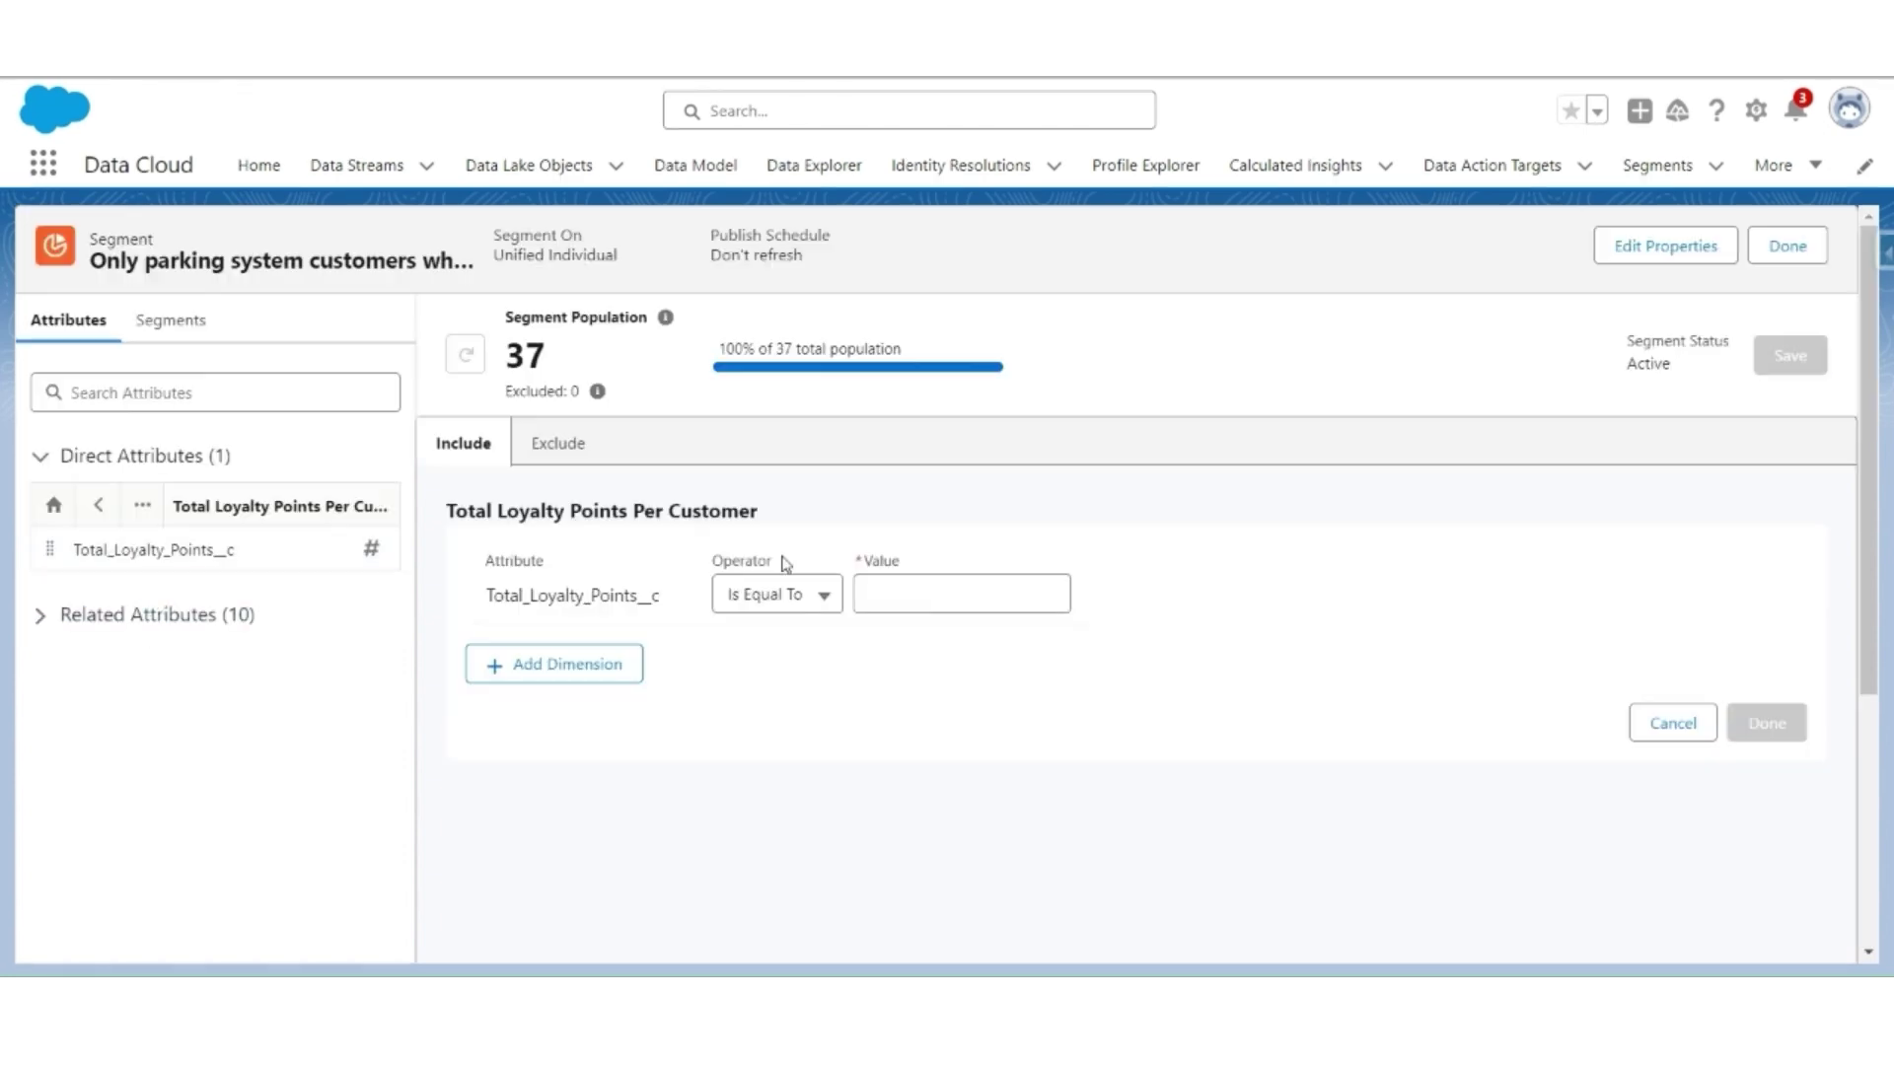
{"action": "left_click", "coordinate": [780, 594]}
{"action": "left_click", "coordinate": [804, 646]}
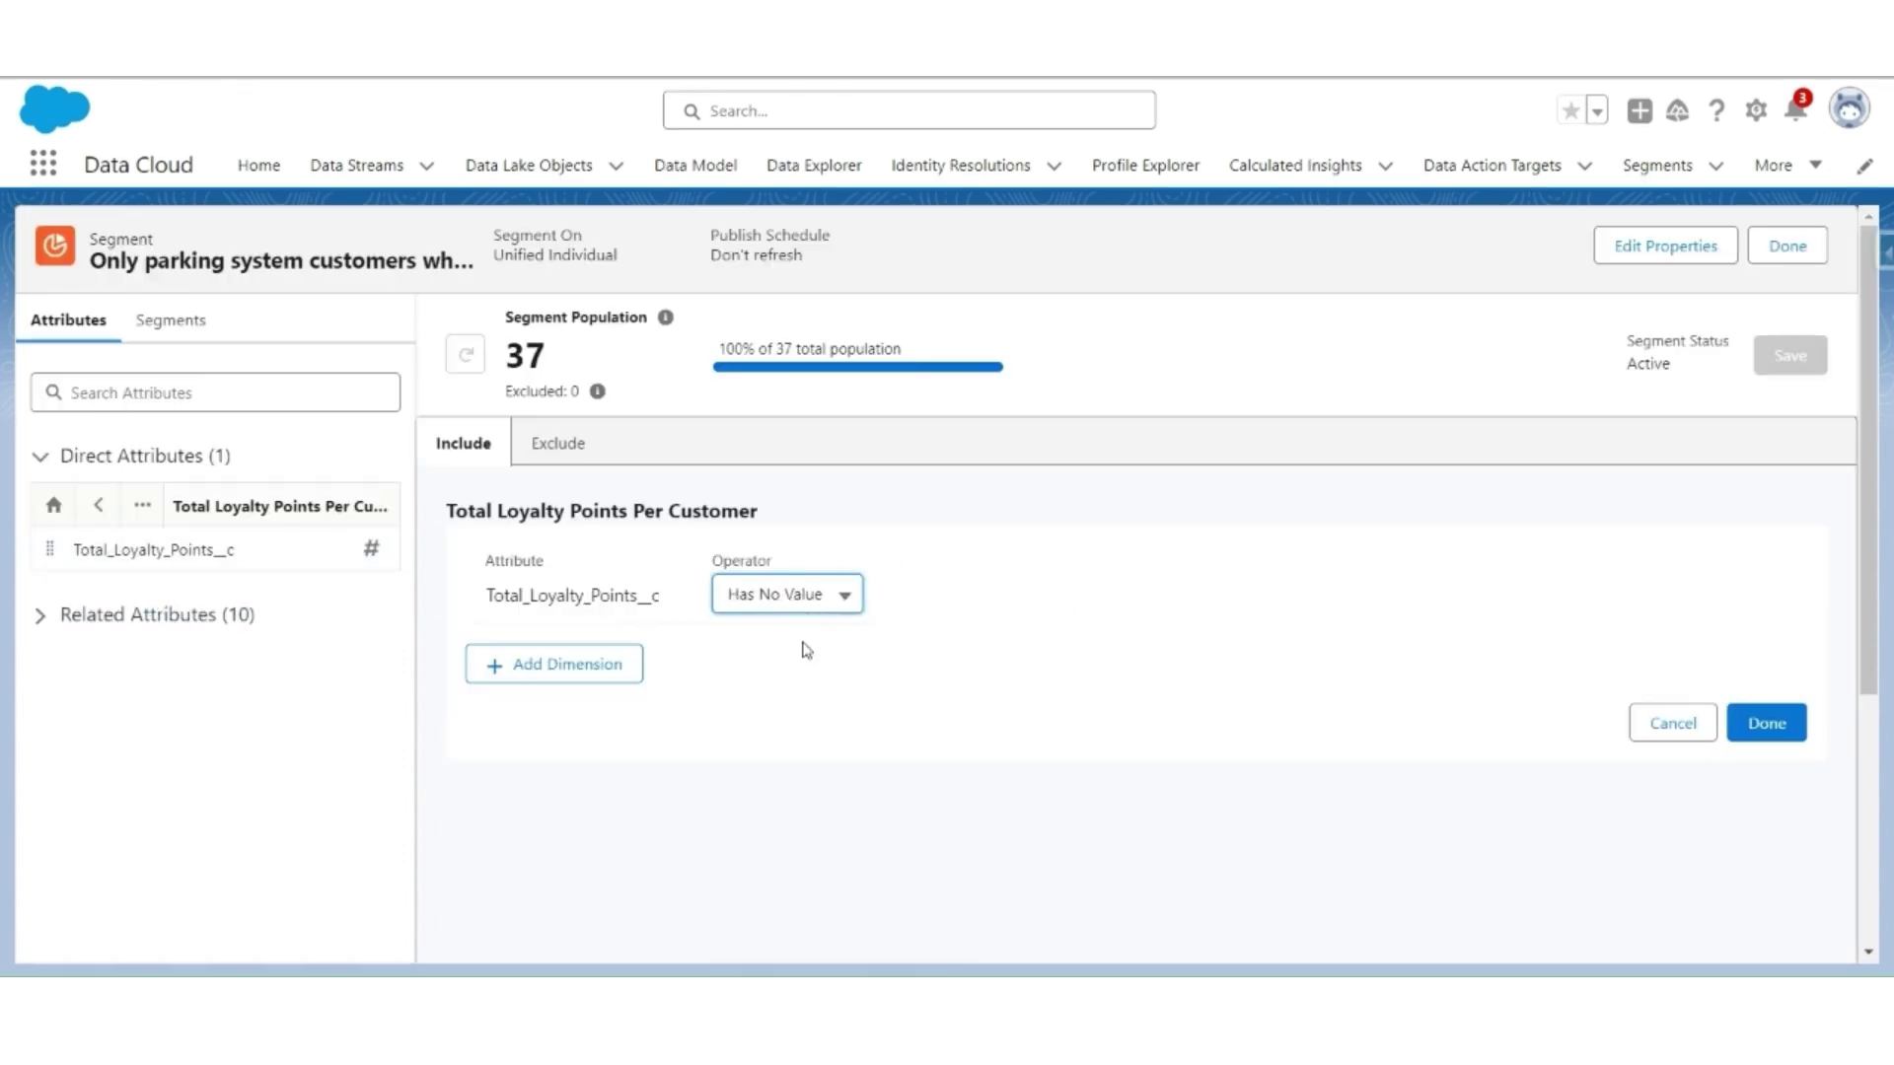
{"action": "left_click", "coordinate": [1775, 730]}
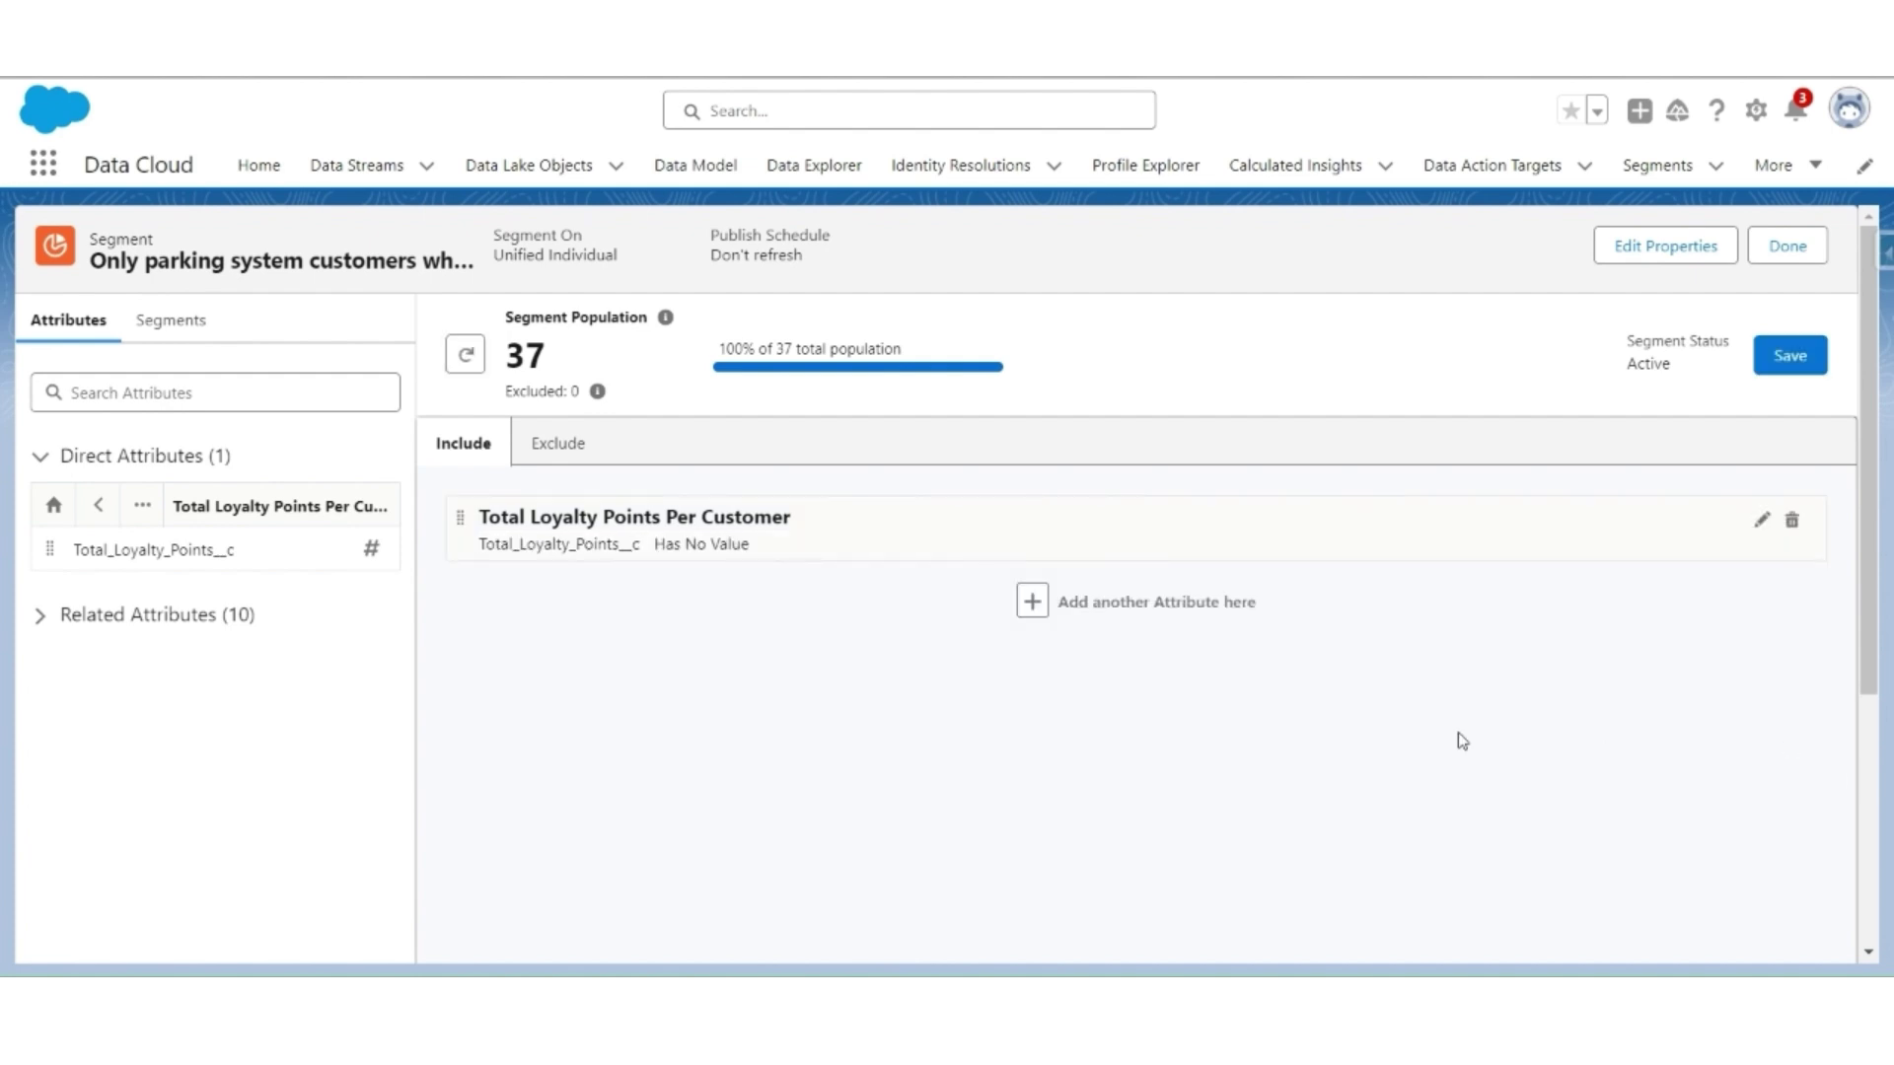
- Require at least 1 parking reservation whose name has a value, then save the segment
{"action": "left_click", "coordinate": [225, 616]}
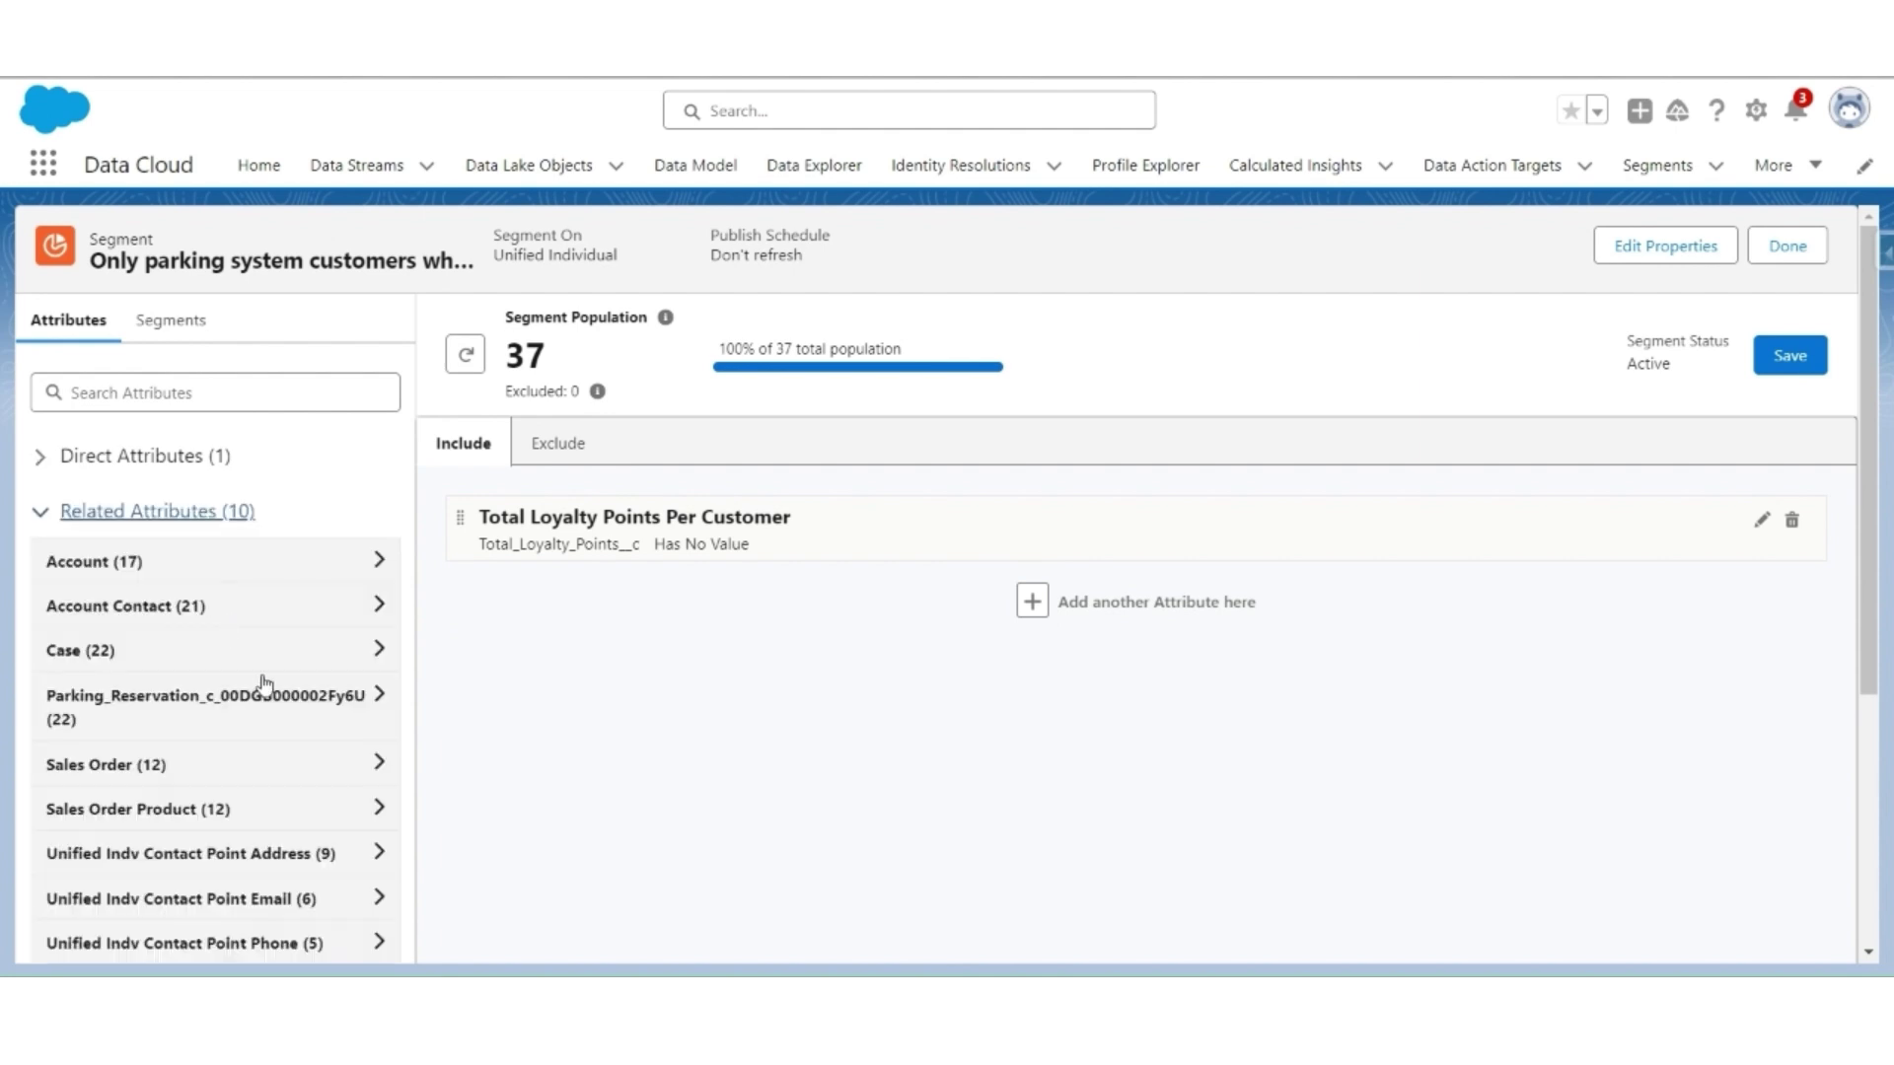
{"action": "scroll", "coordinate": [177, 520], "scroll_direction": "down", "scroll_amount": 3}
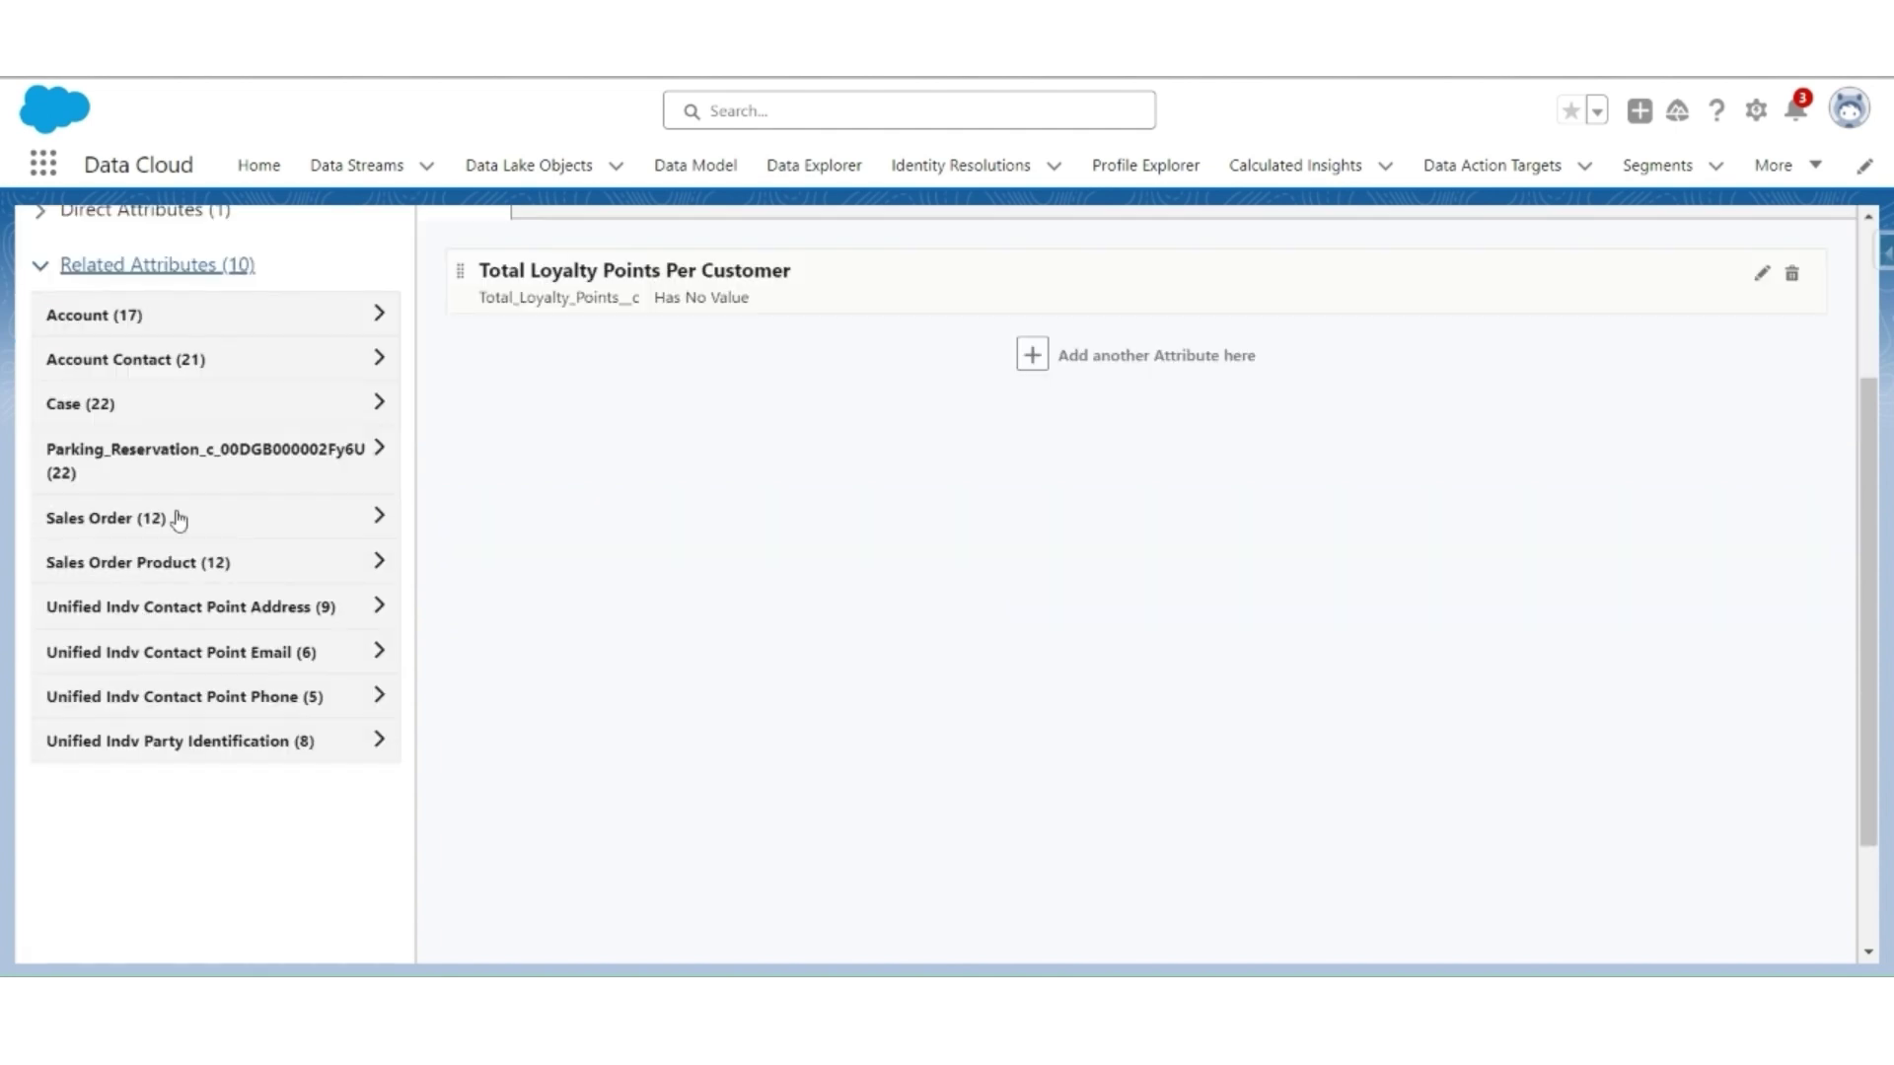
{"action": "left_click", "coordinate": [179, 460]}
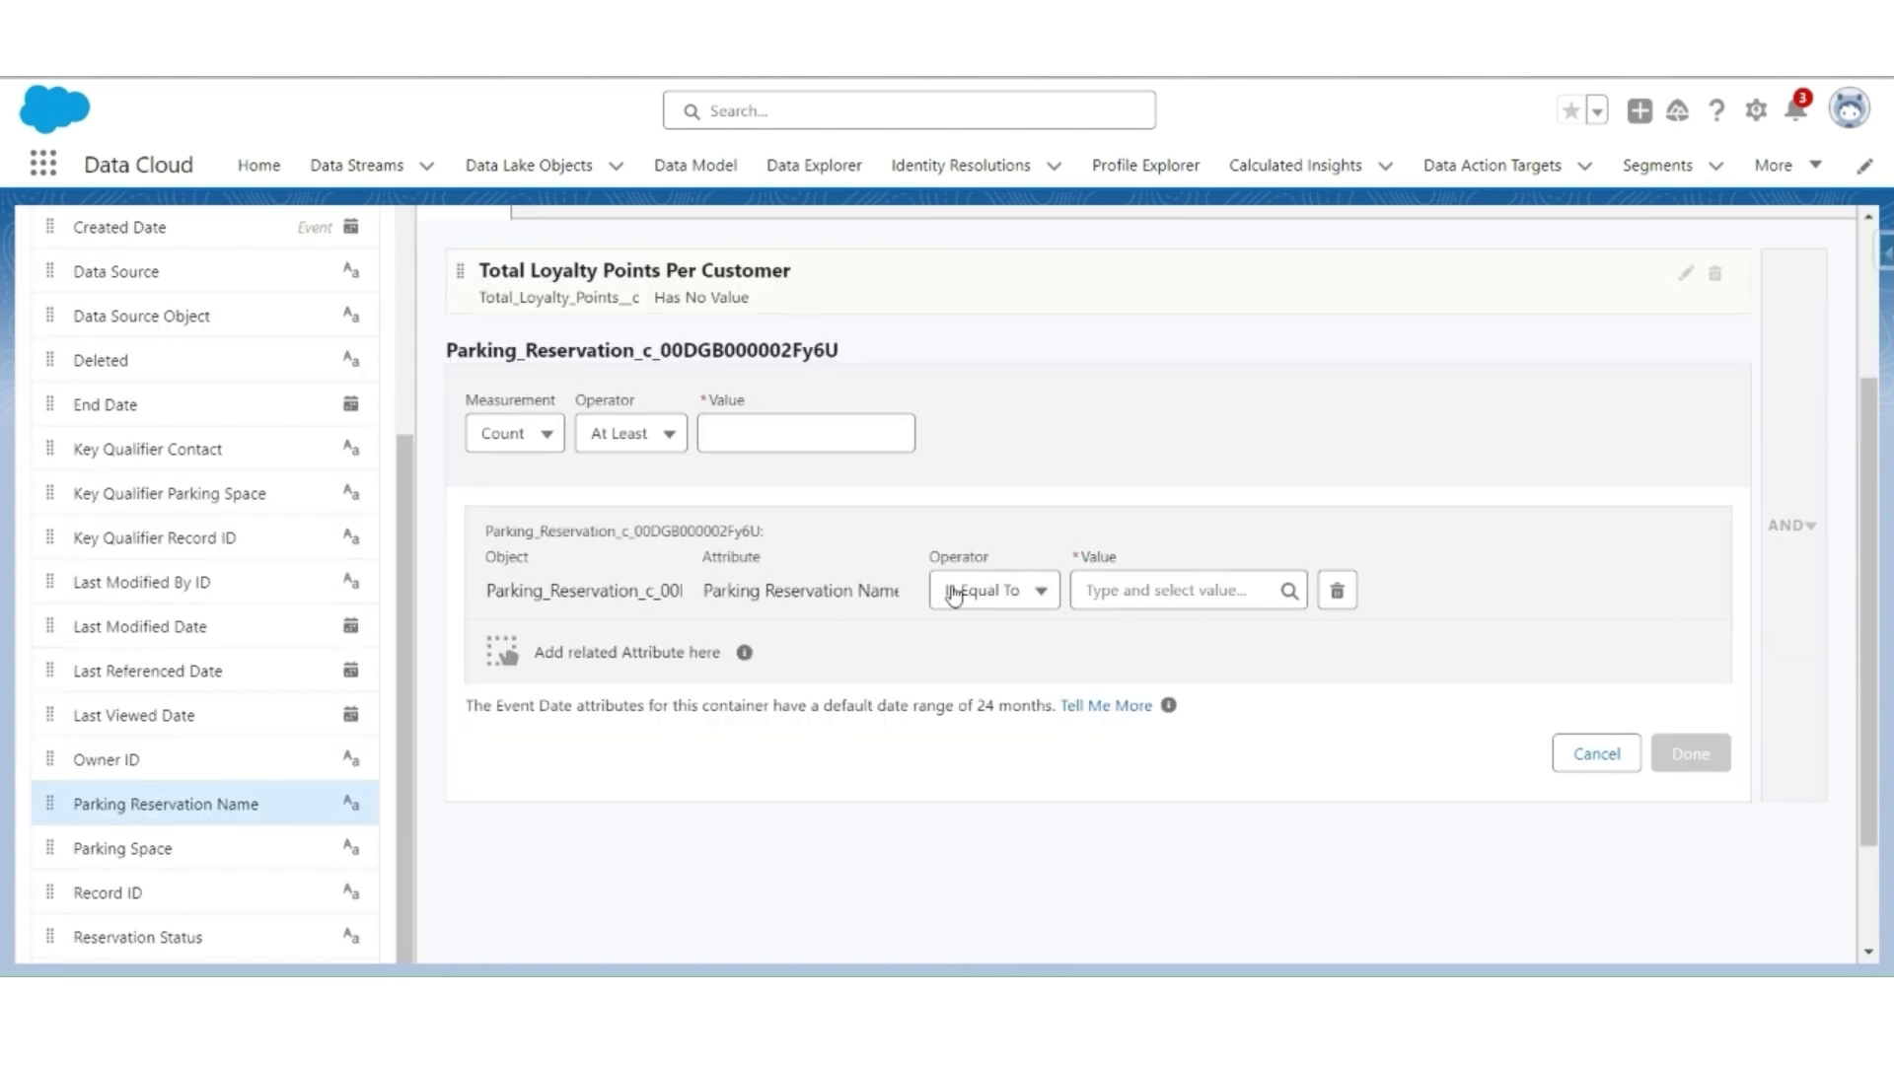
{"action": "scroll", "coordinate": [954, 595], "scroll_direction": "up", "scroll_amount": 3}
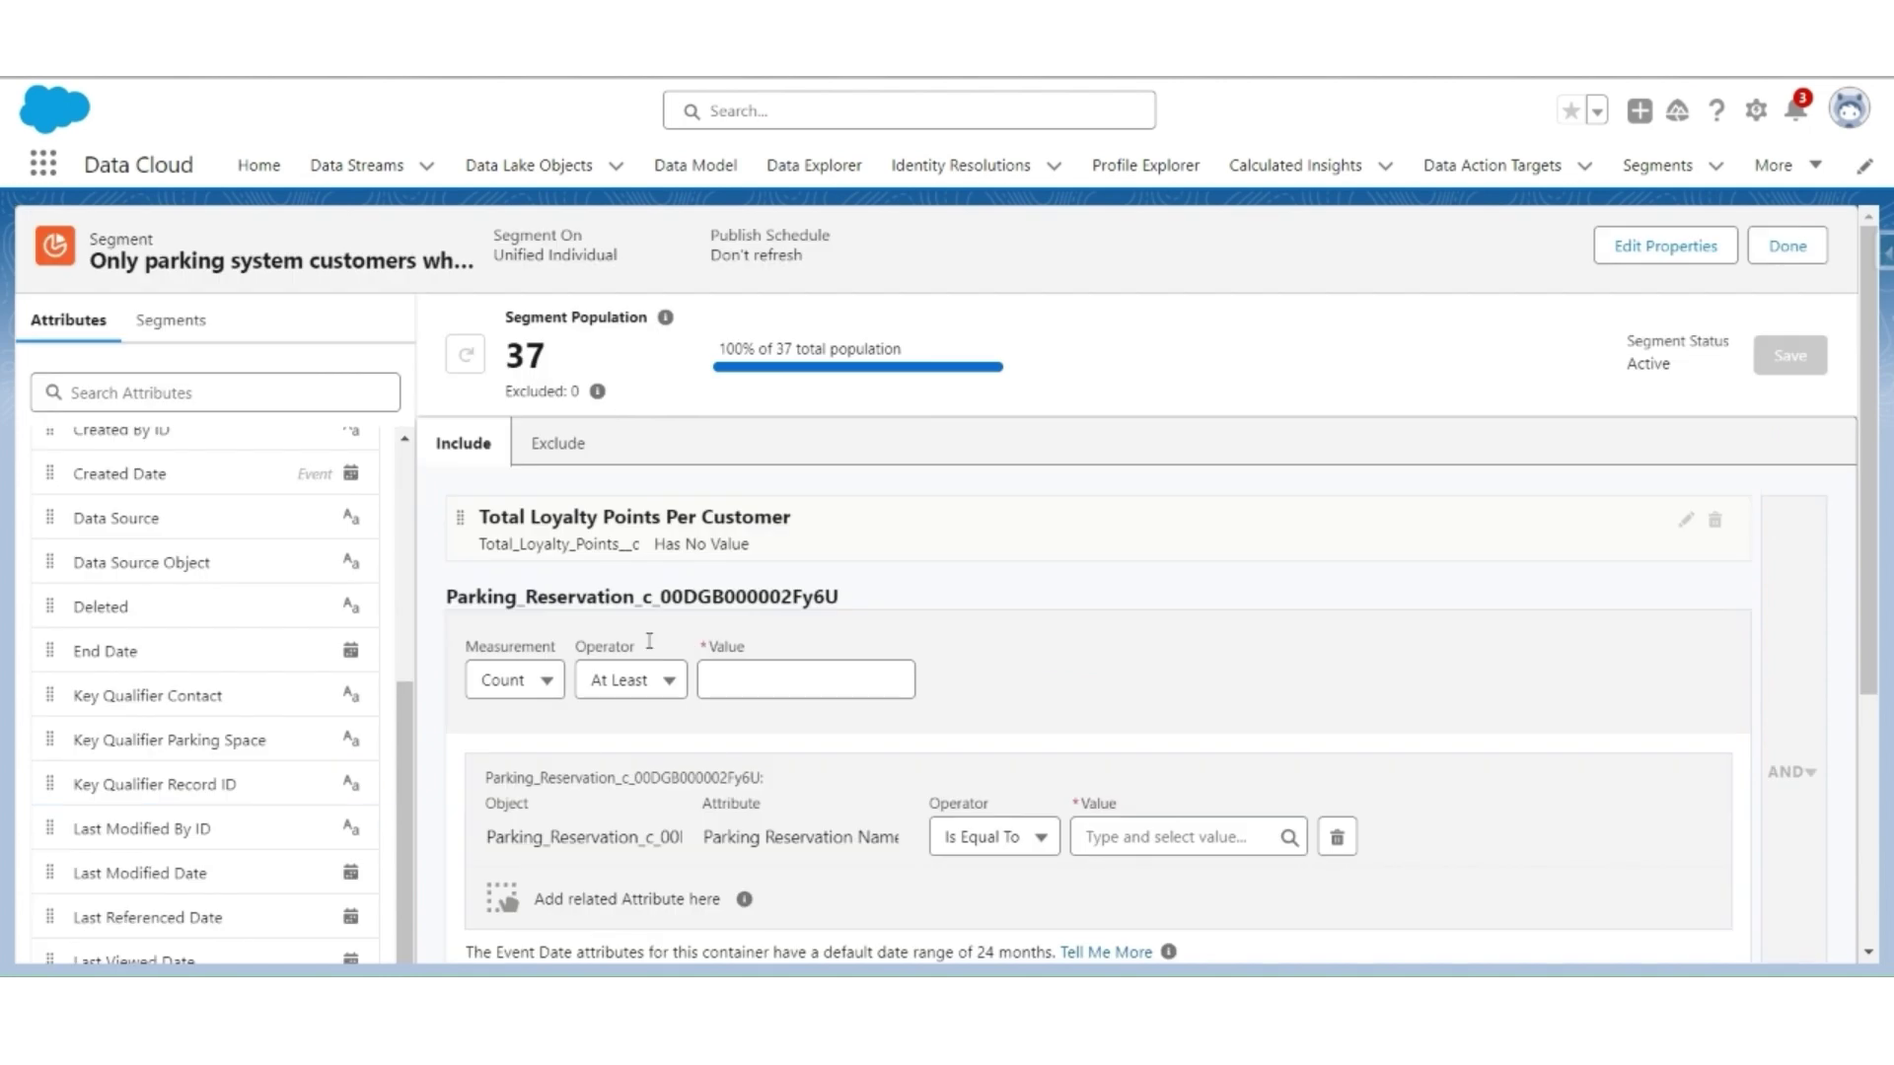
{"action": "left_click", "coordinate": [706, 690]}
{"action": "type", "text": "1"}
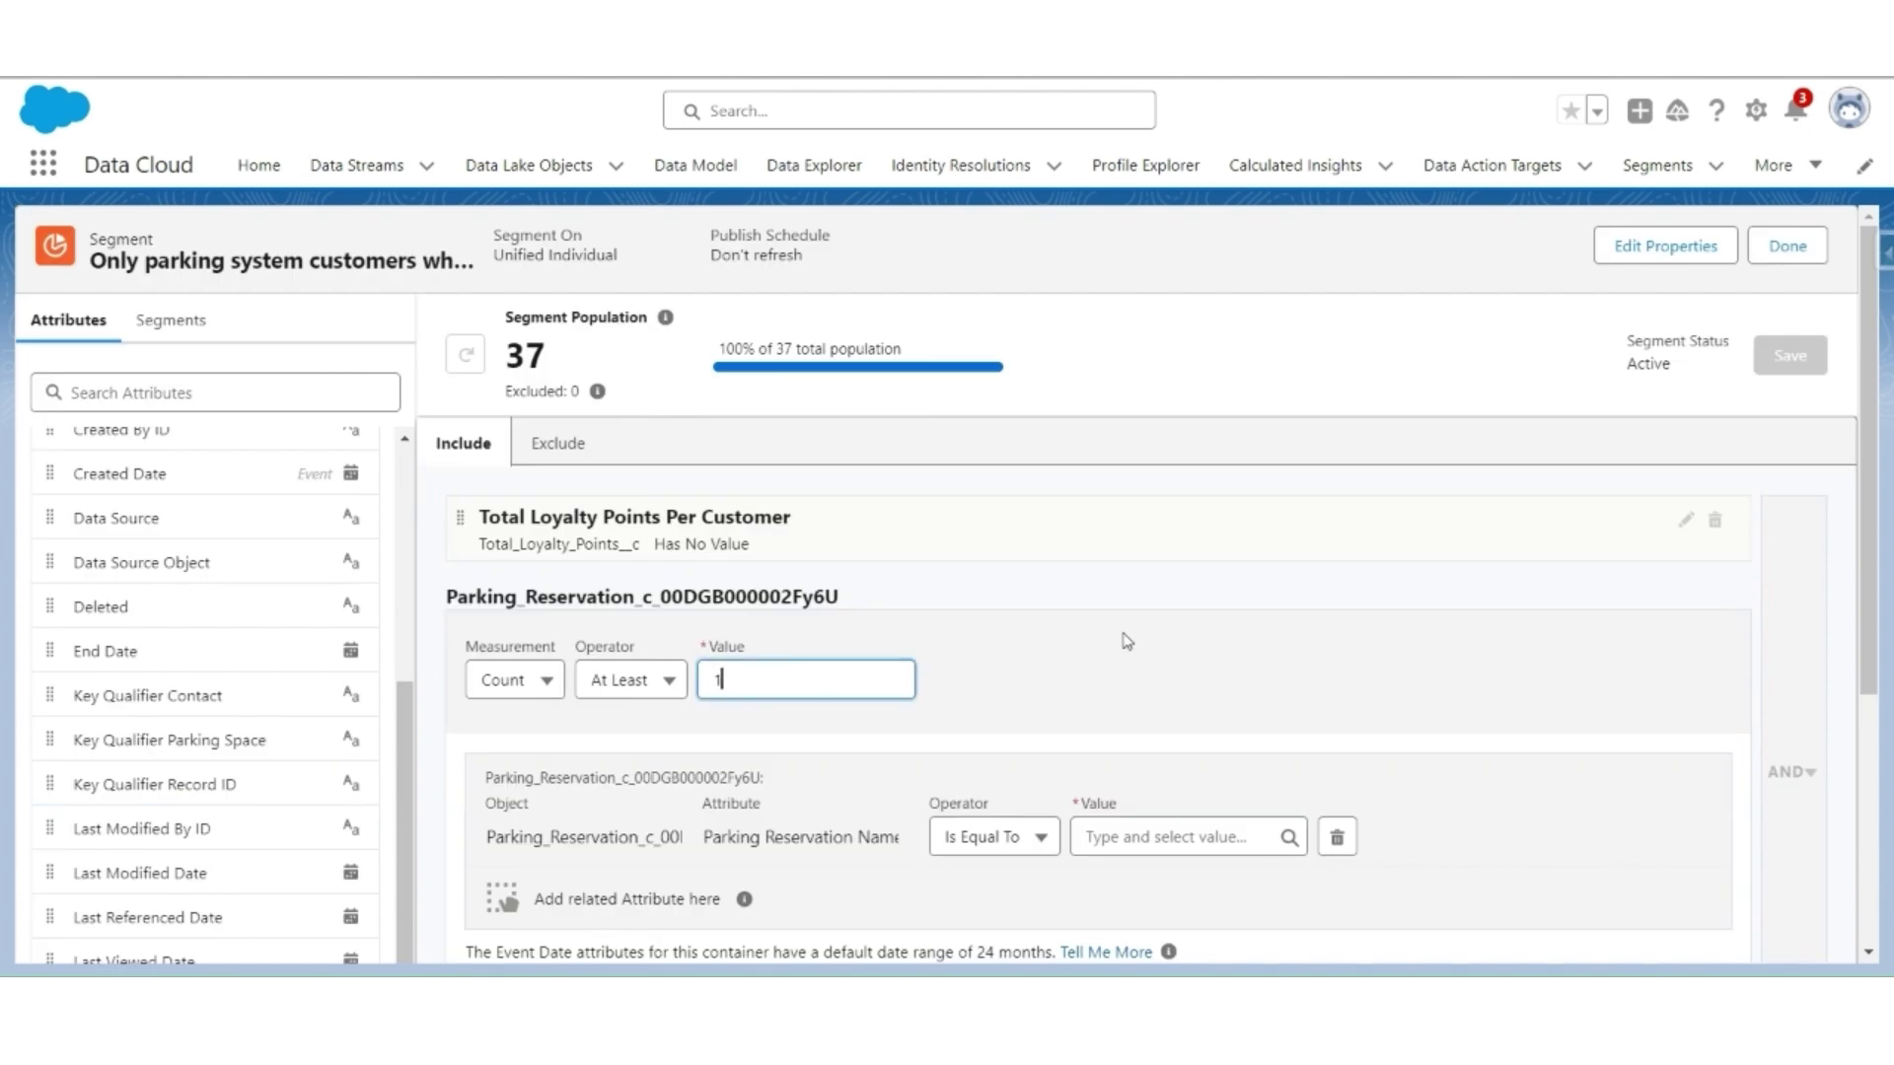
{"action": "scroll", "coordinate": [1122, 643], "scroll_direction": "down", "scroll_amount": 1}
{"action": "left_click", "coordinate": [983, 718]}
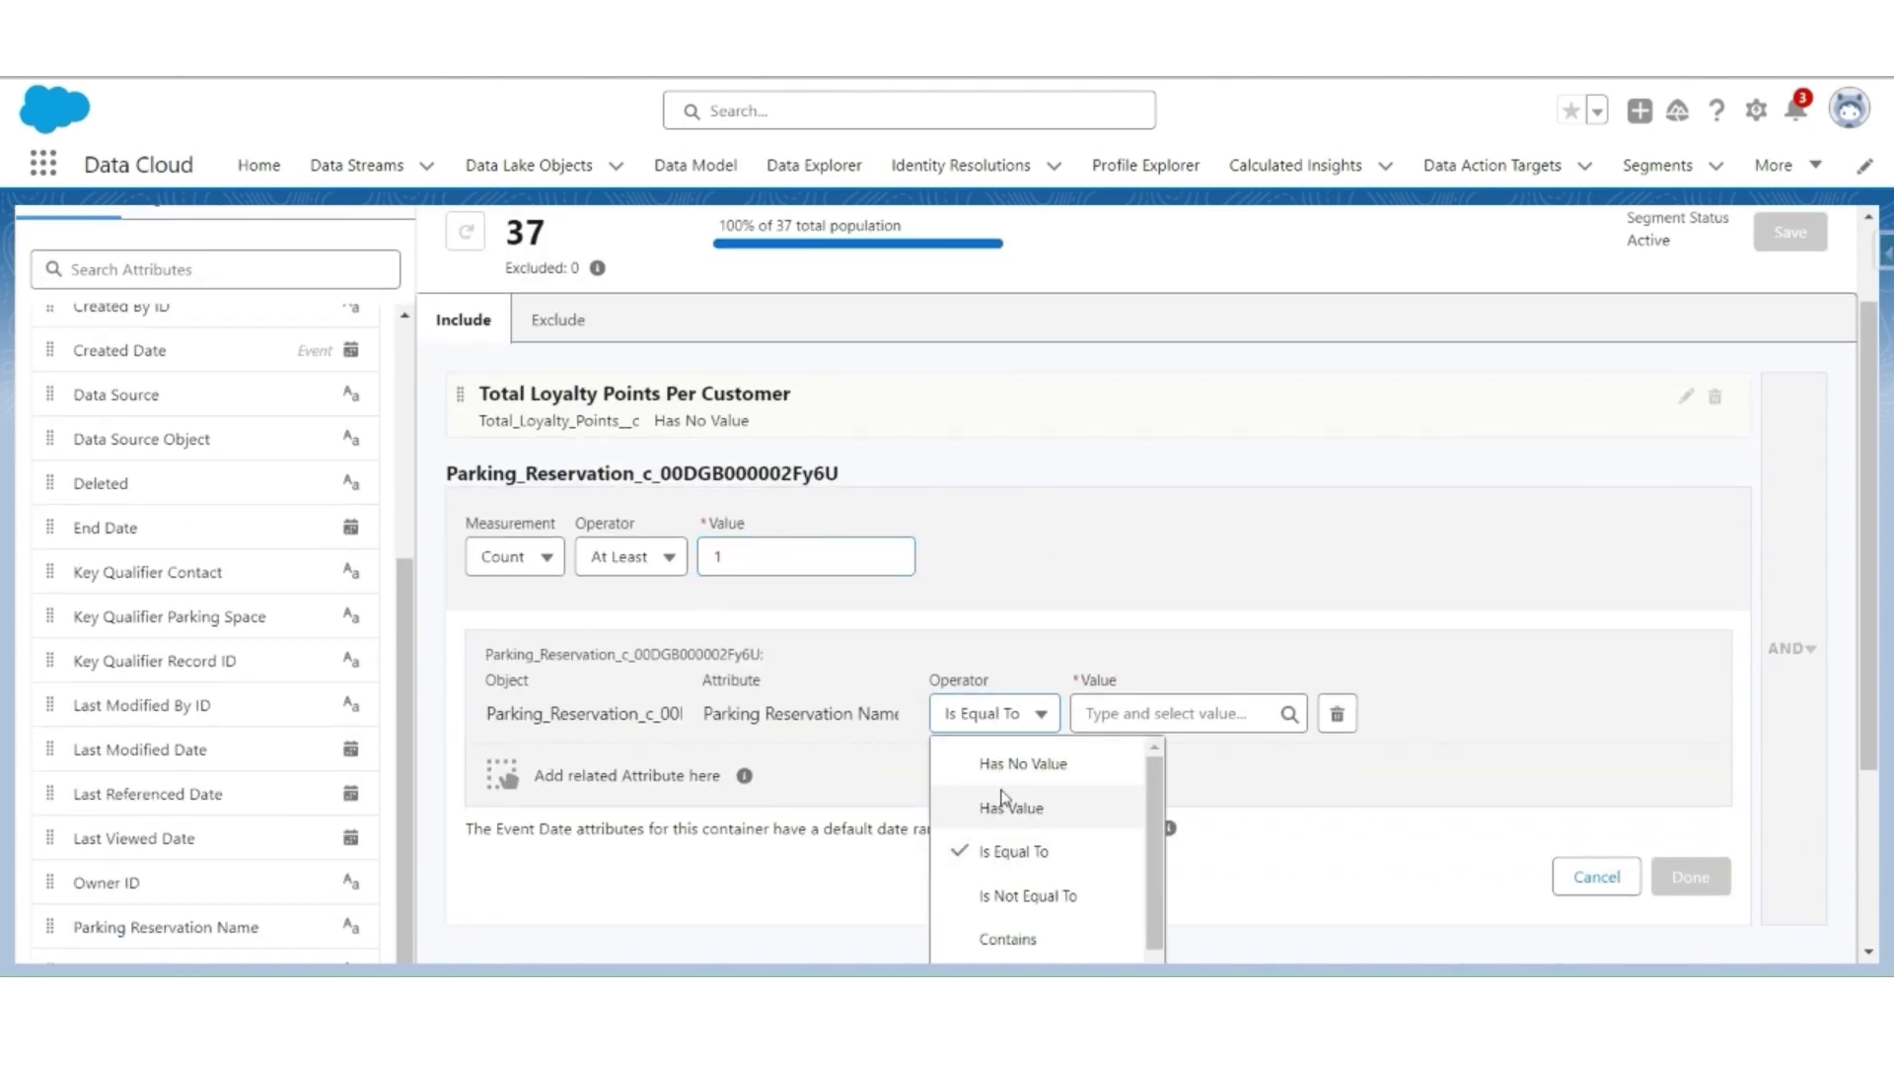
{"action": "left_click", "coordinate": [997, 803]}
{"action": "left_click", "coordinate": [1690, 877]}
{"action": "scroll", "coordinate": [1341, 706], "scroll_direction": "up", "scroll_amount": 1}
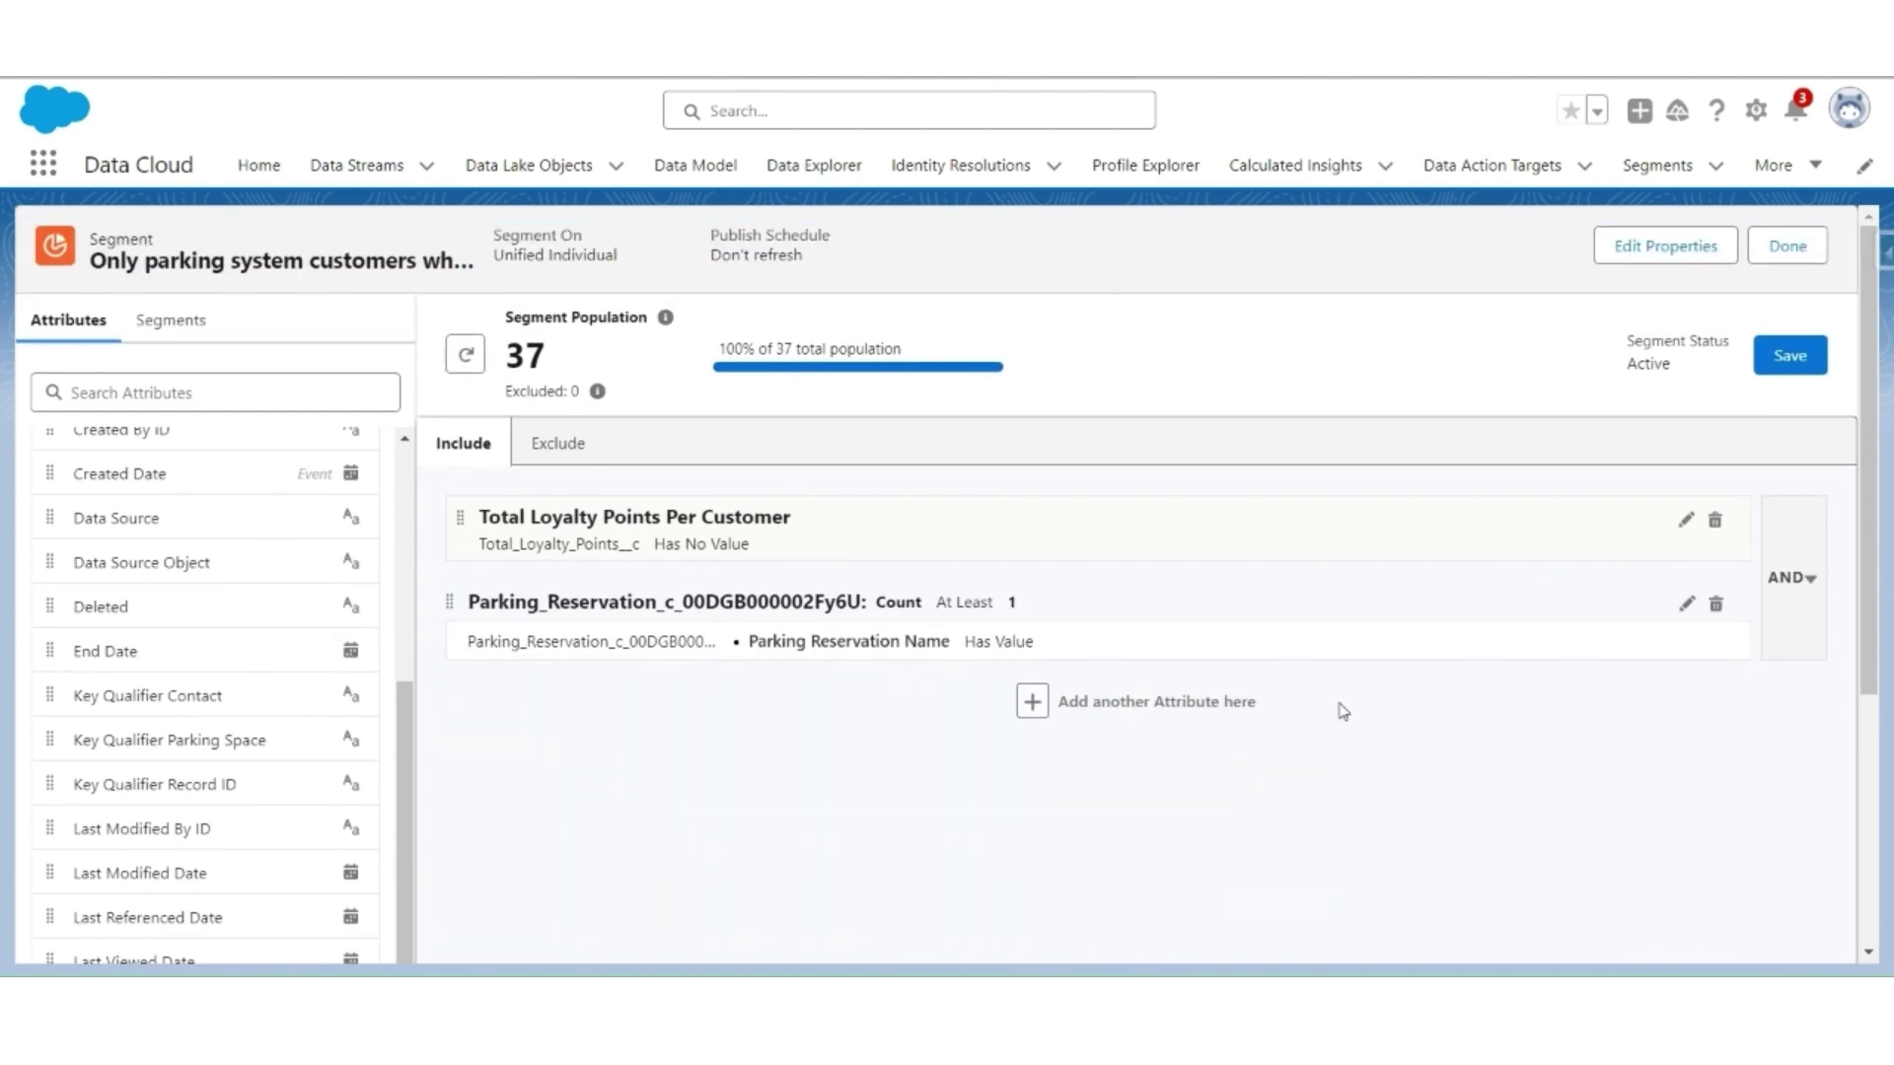
{"action": "left_click", "coordinate": [1818, 363]}
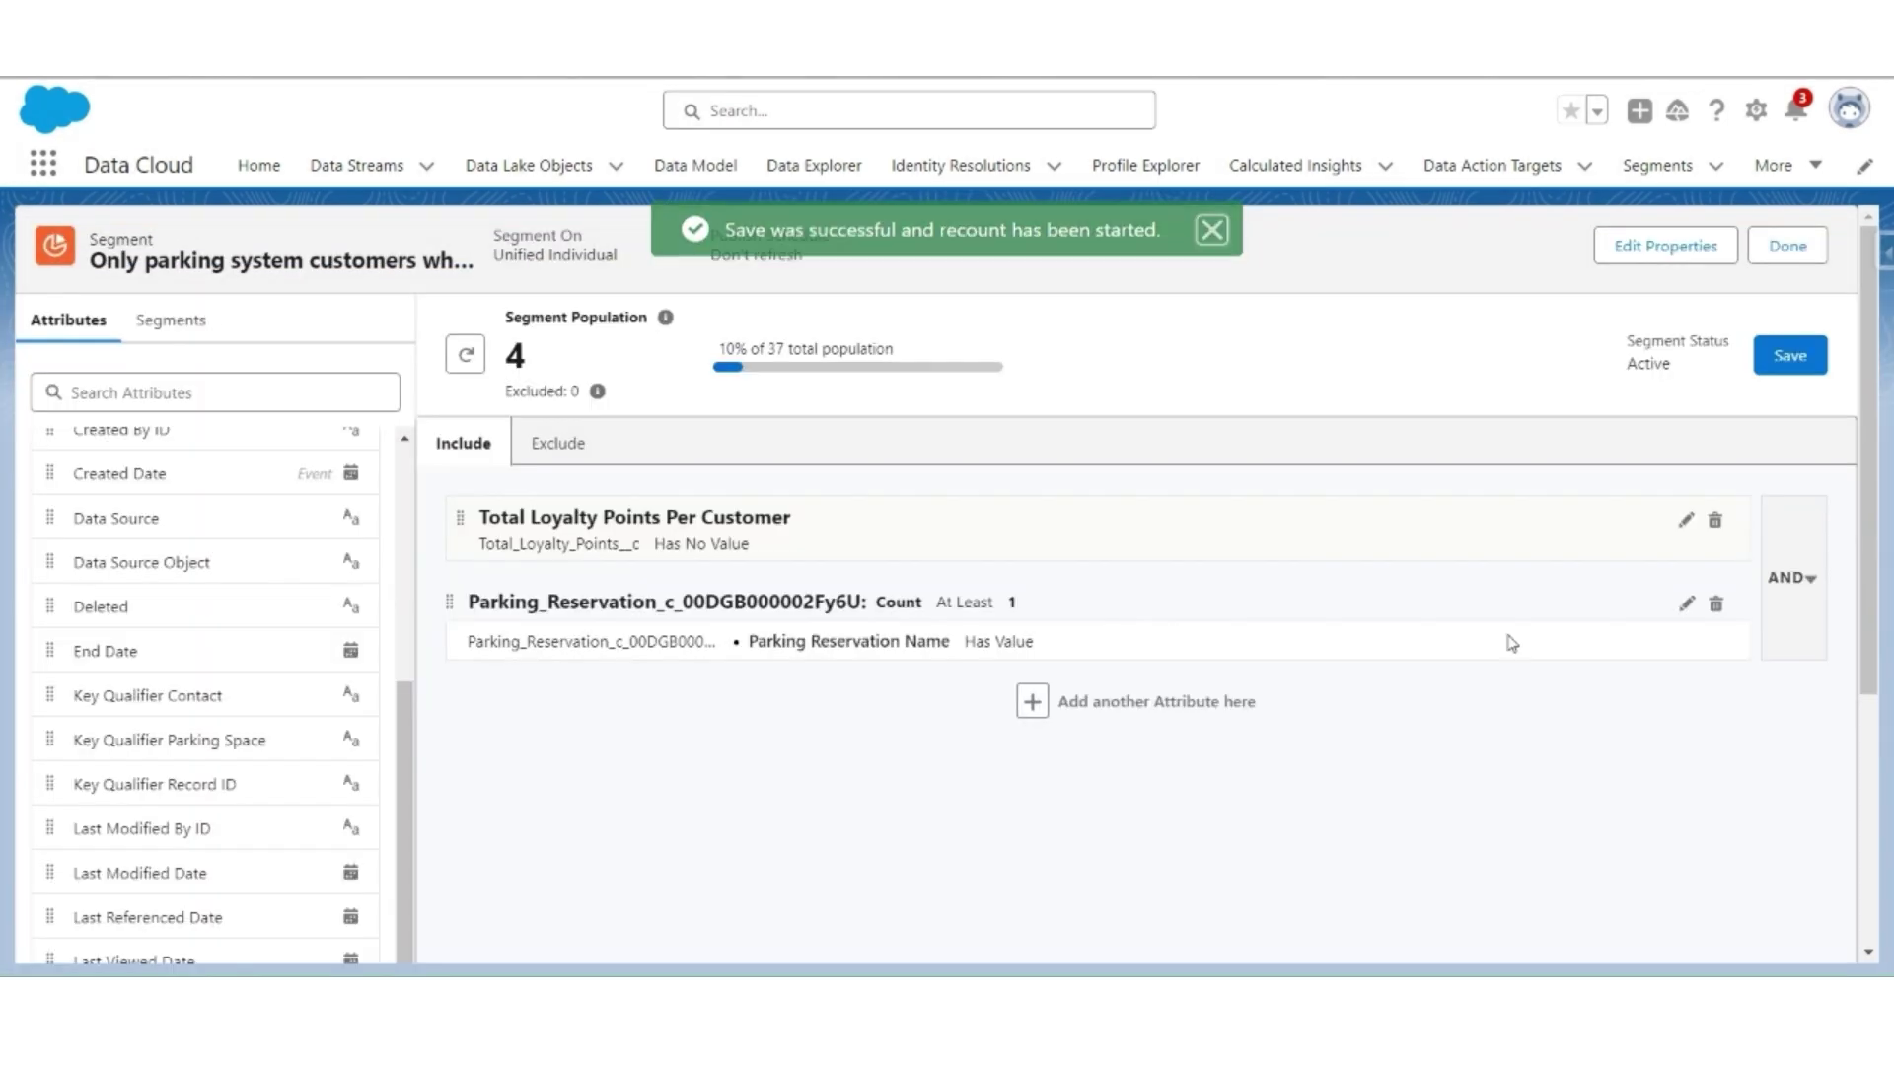